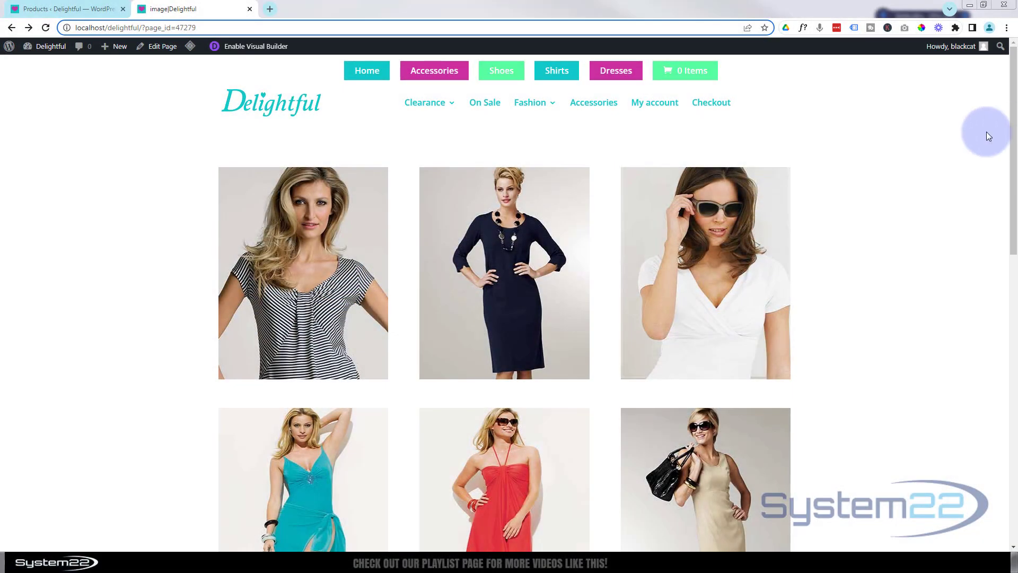
Preview the existing fashion slider's slides, follow the Fashion Shoes slide's Buy Now button to its product page, and return to the page
drag(1013, 139, 1012, 363)
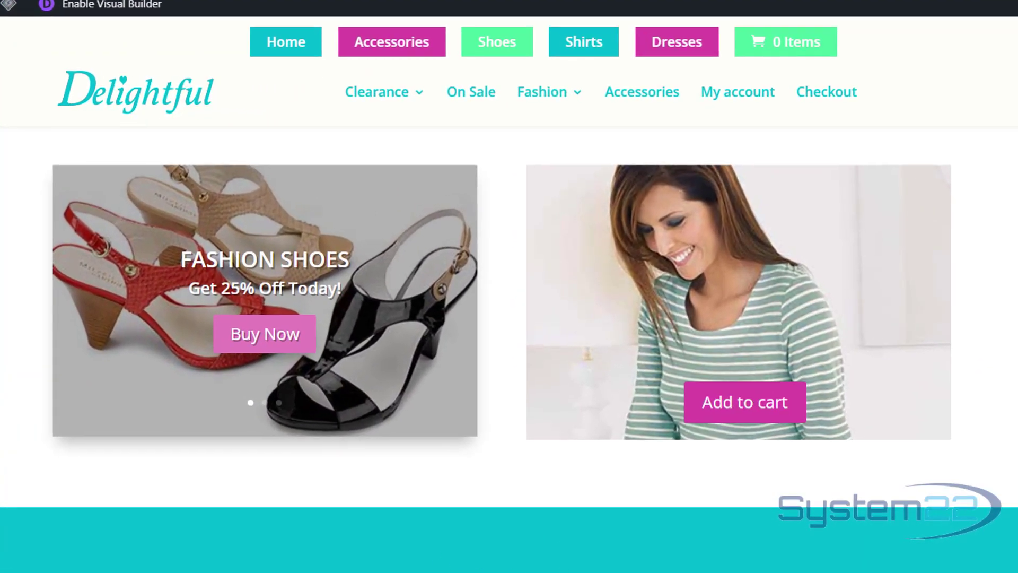
click(825, 518)
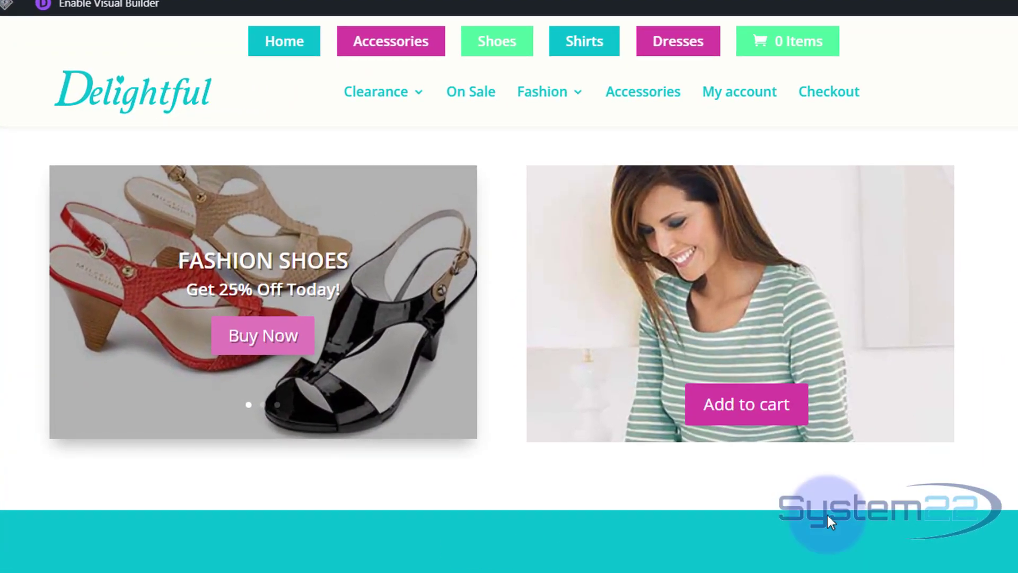
click(91, 363)
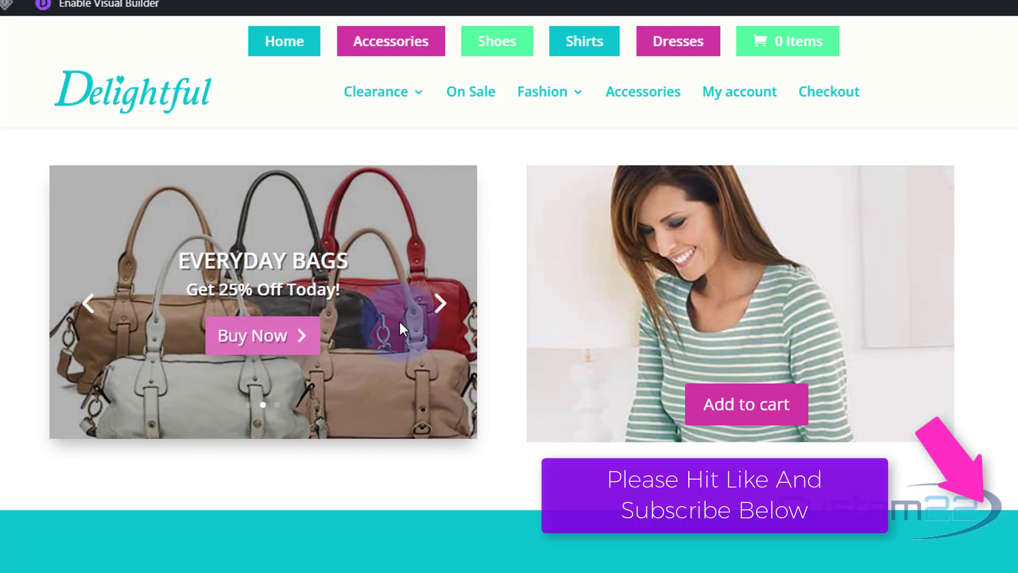
click(440, 304)
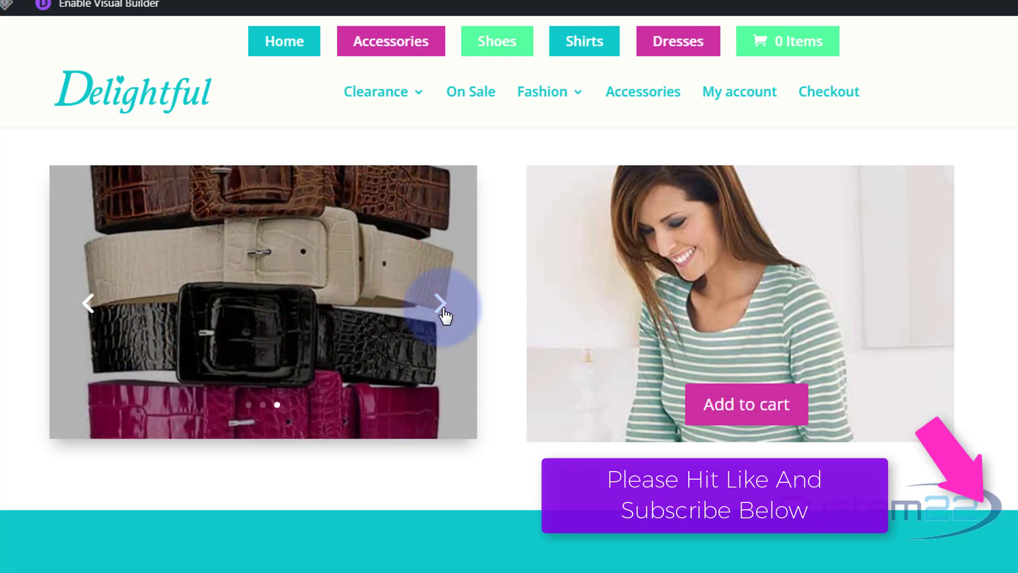
click(444, 312)
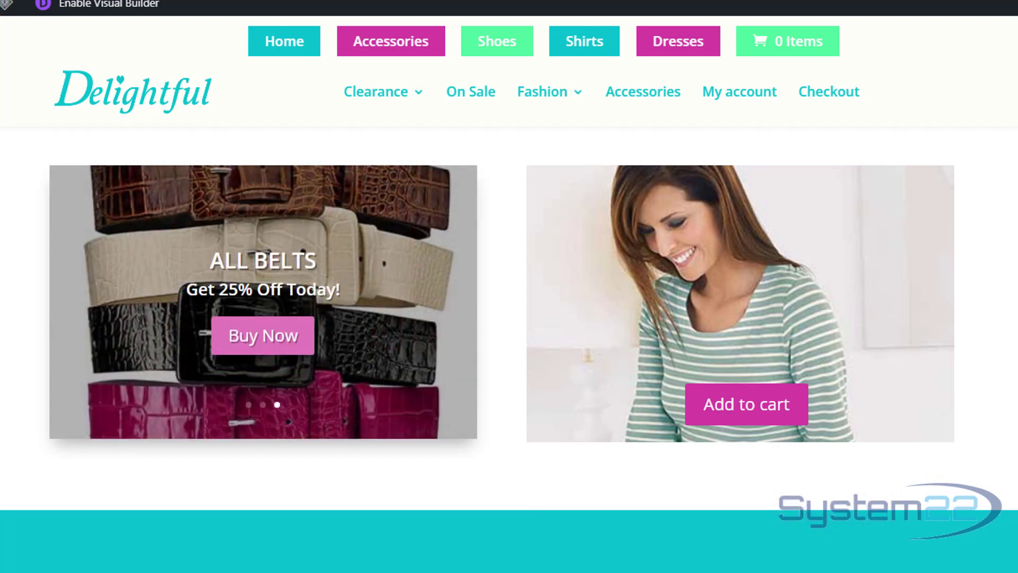
mouse_move(154, 340)
click(459, 306)
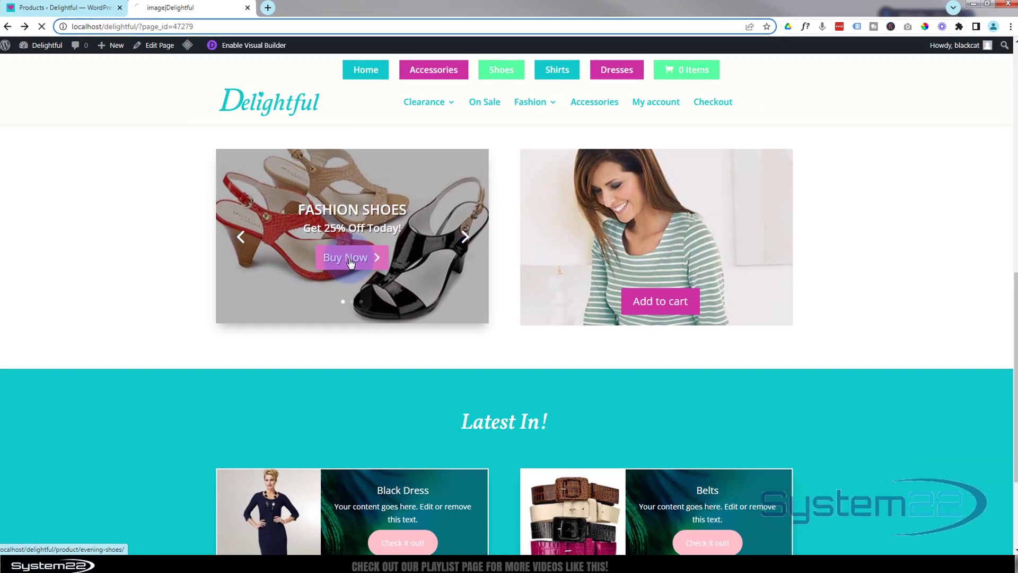
click(259, 340)
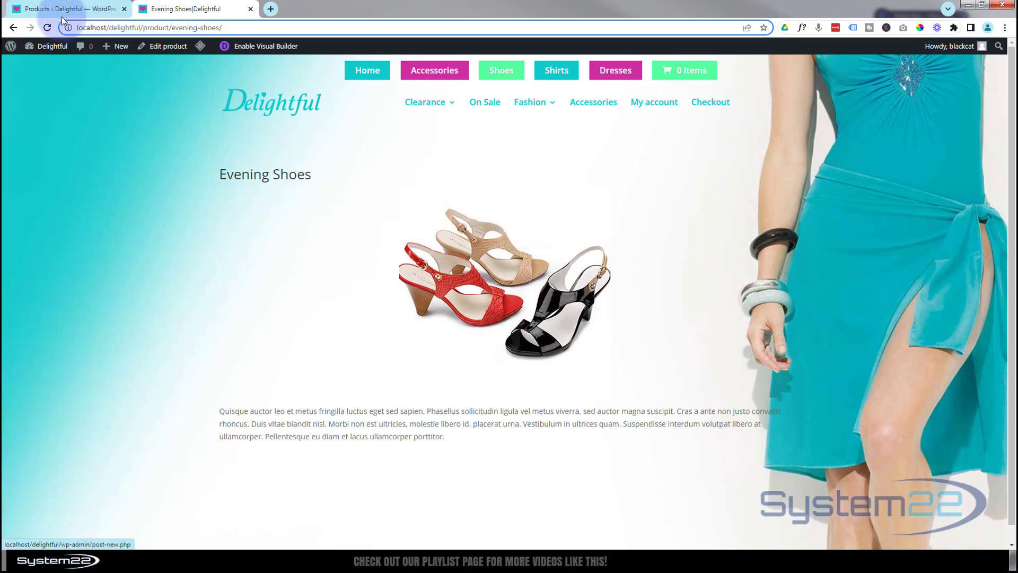
click(13, 28)
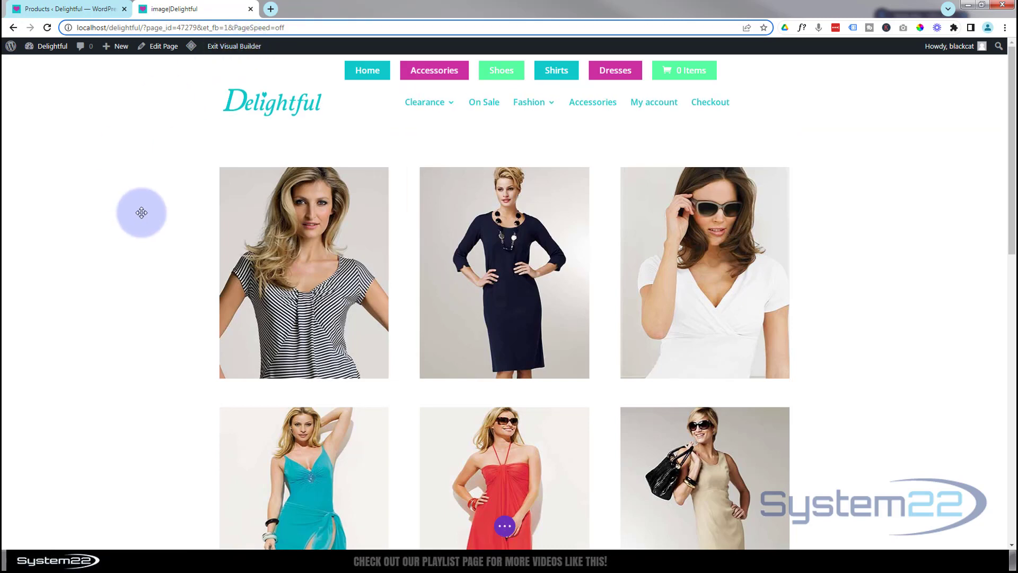
Delete the existing Fashion Shoes slider module beside the Add to cart image in the visual builder
scroll(143, 212, down, 2)
scroll(144, 213, down, 6)
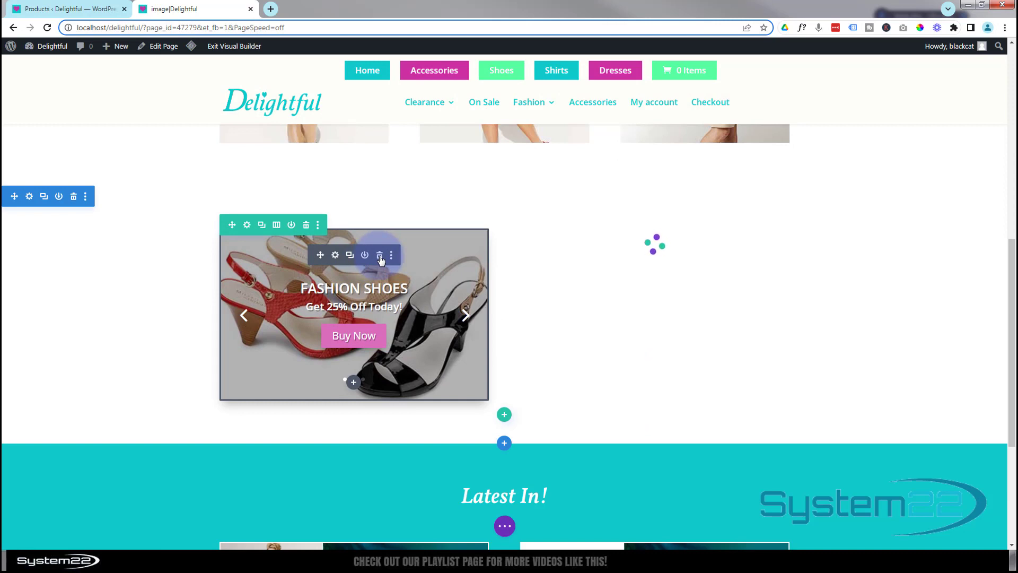
click(380, 257)
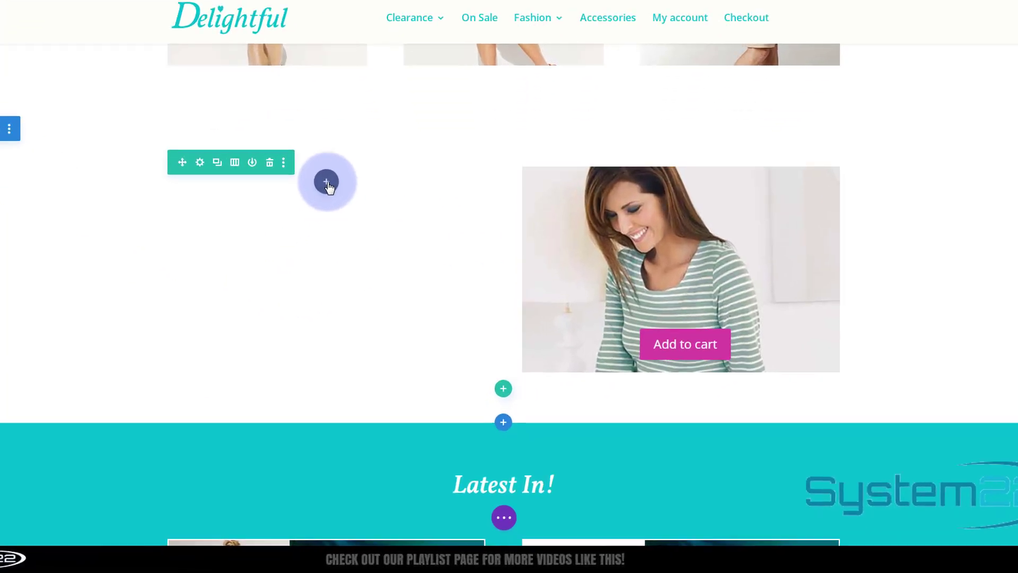
Insert a Slider module in the emptied column and delete its second default slide
click(355, 242)
scroll(281, 210, down, 9)
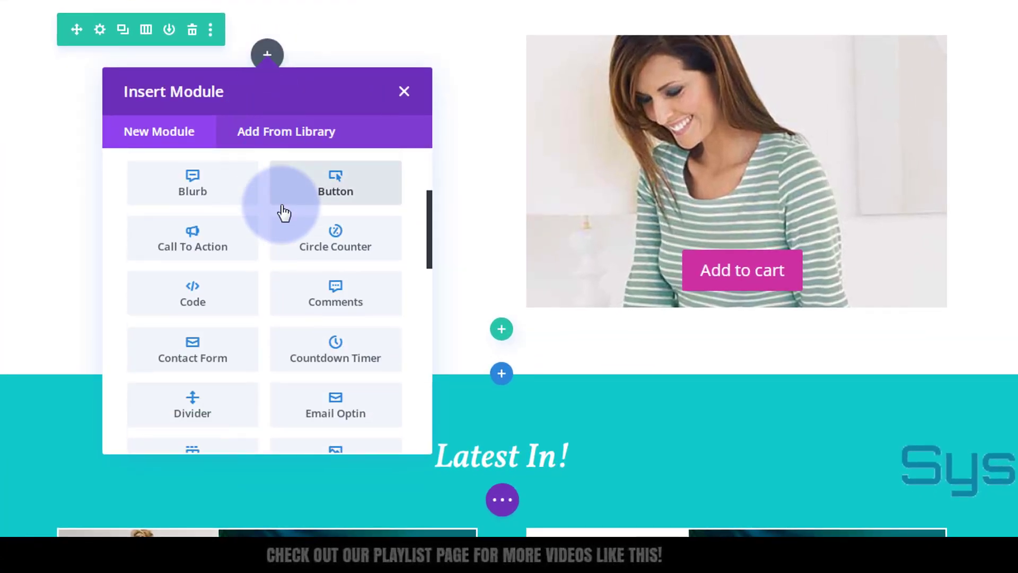
scroll(284, 212, down, 6)
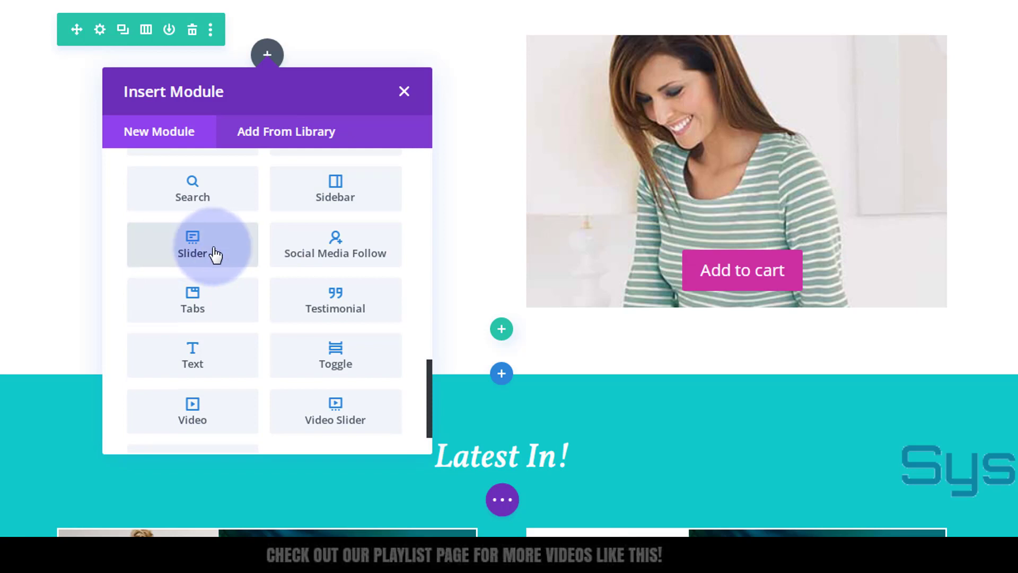
click(236, 255)
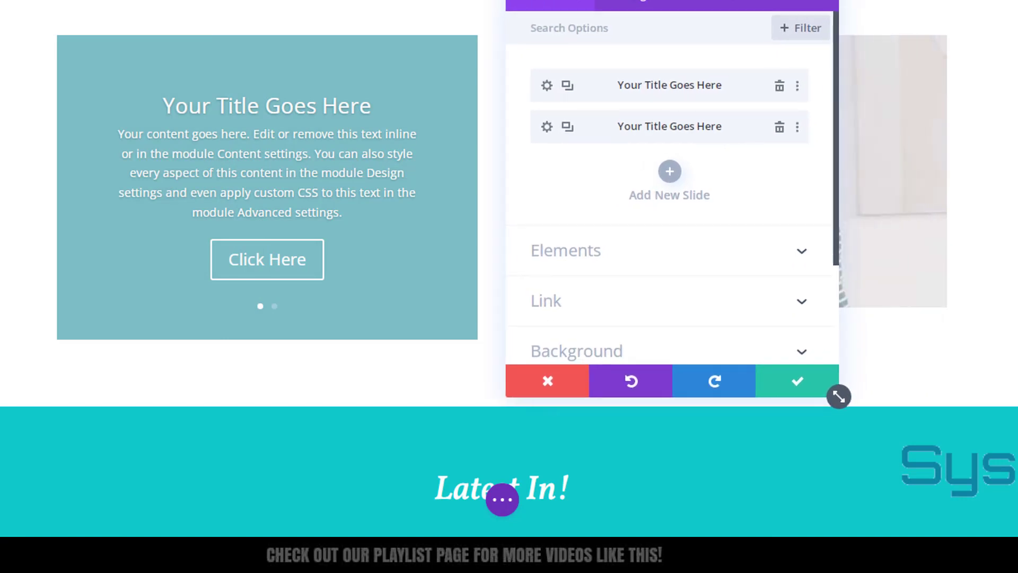
click(723, 62)
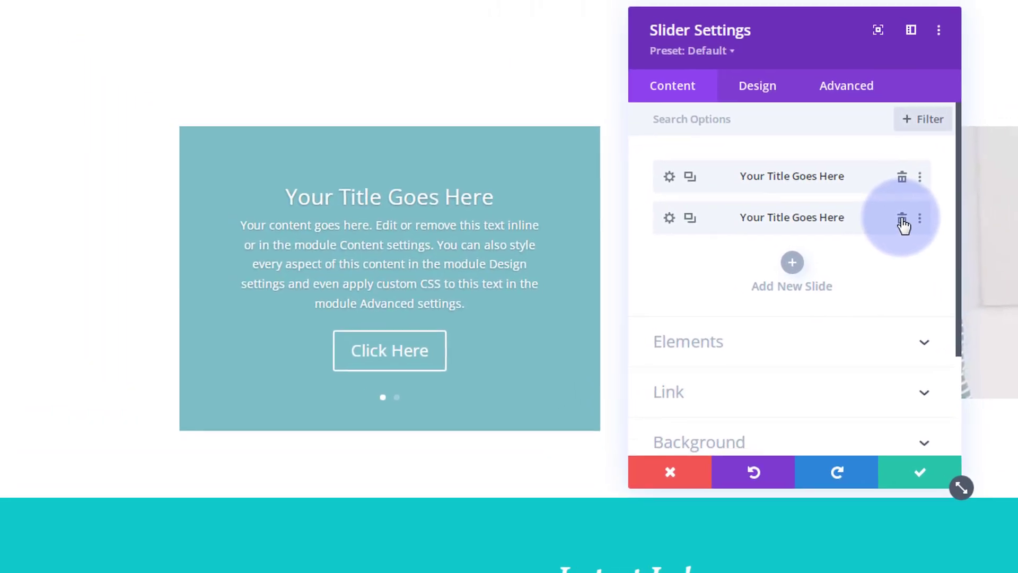
click(902, 221)
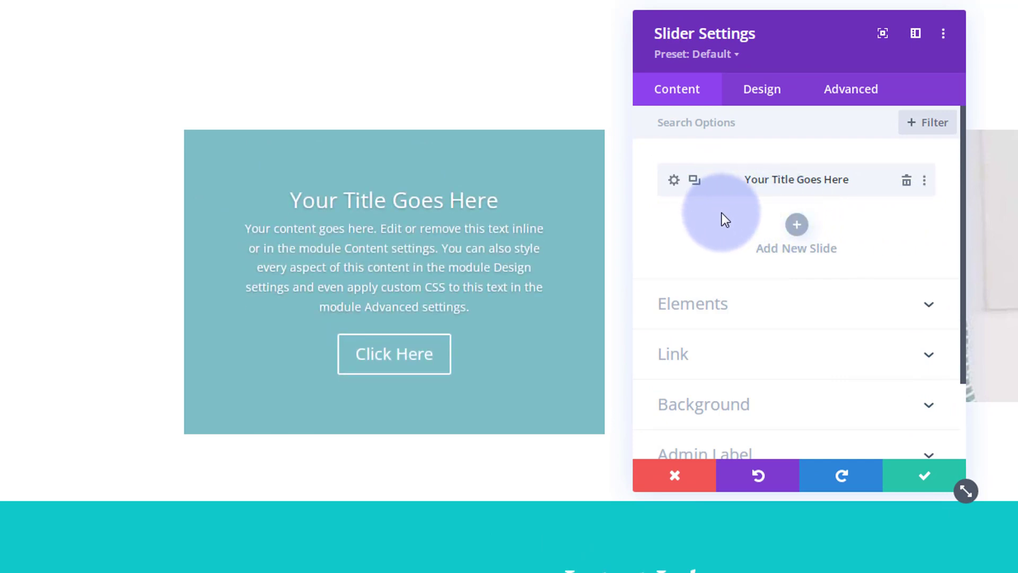
Set the remaining slide's title to "Evening Shoes" and its button text to "Buy Now"
click(675, 183)
drag(788, 223, 642, 215)
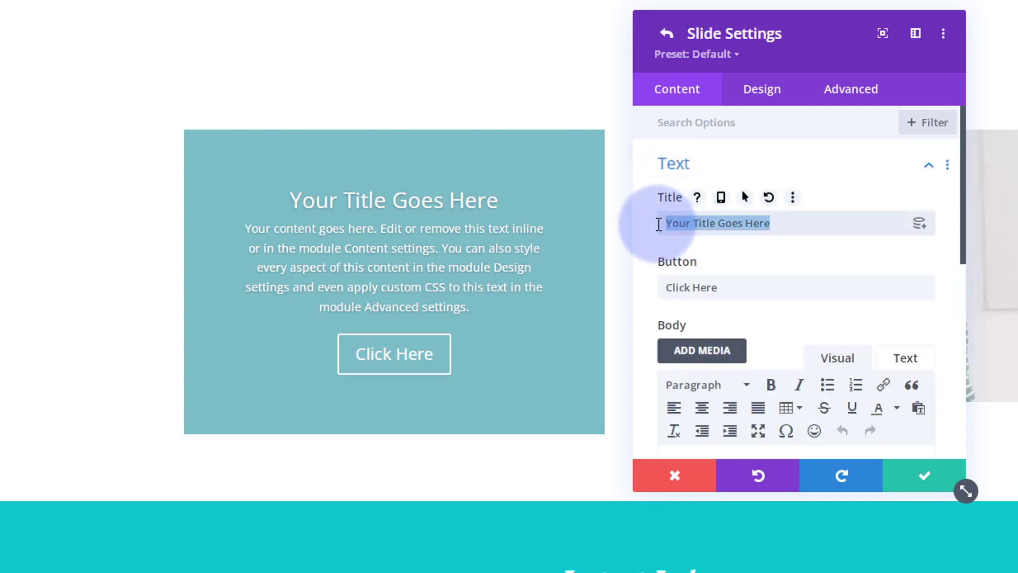
text(E)
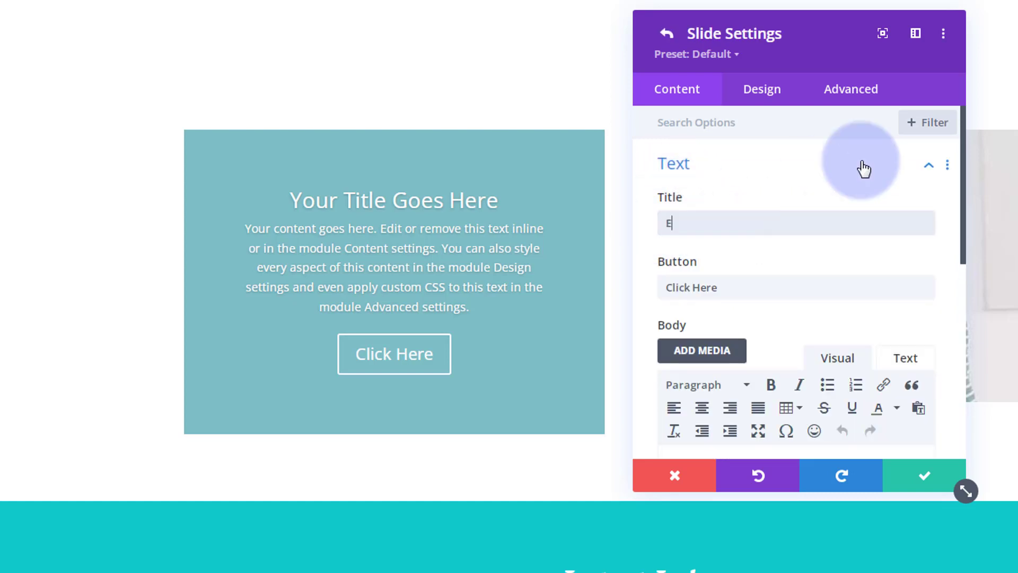
text(vening)
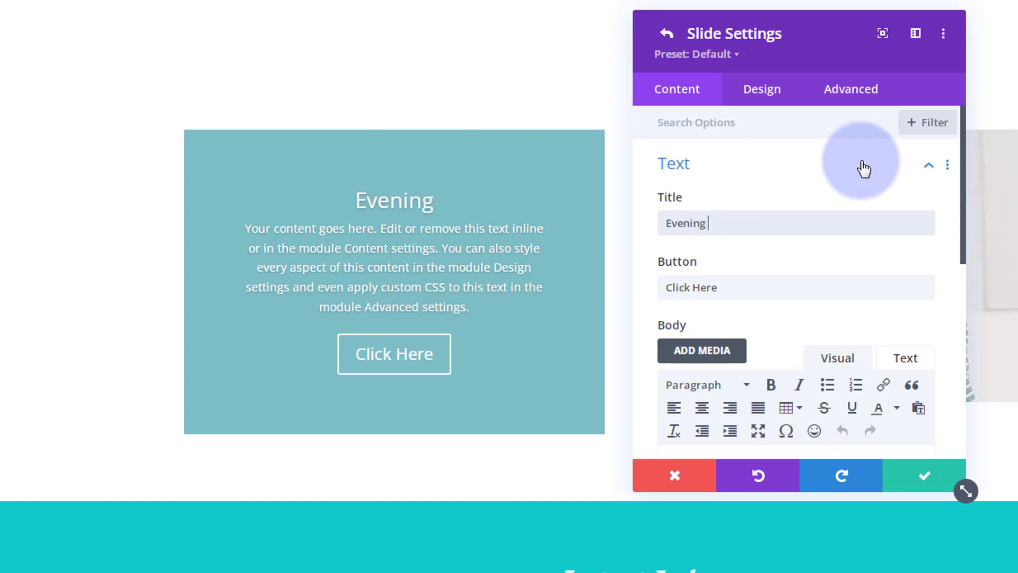
text( Shoes)
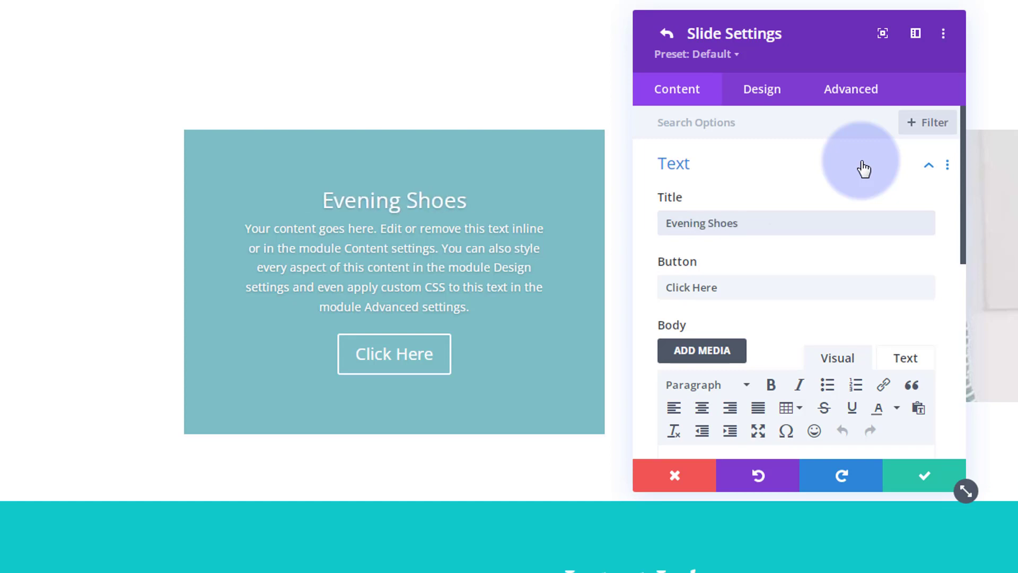
click(741, 286)
triple_click(680, 286)
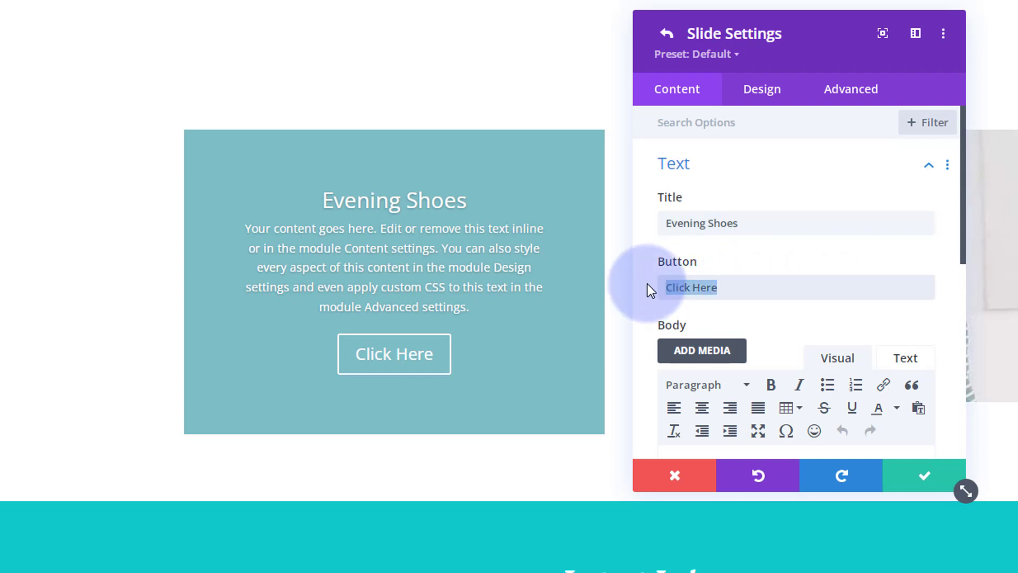
text(Buy Now)
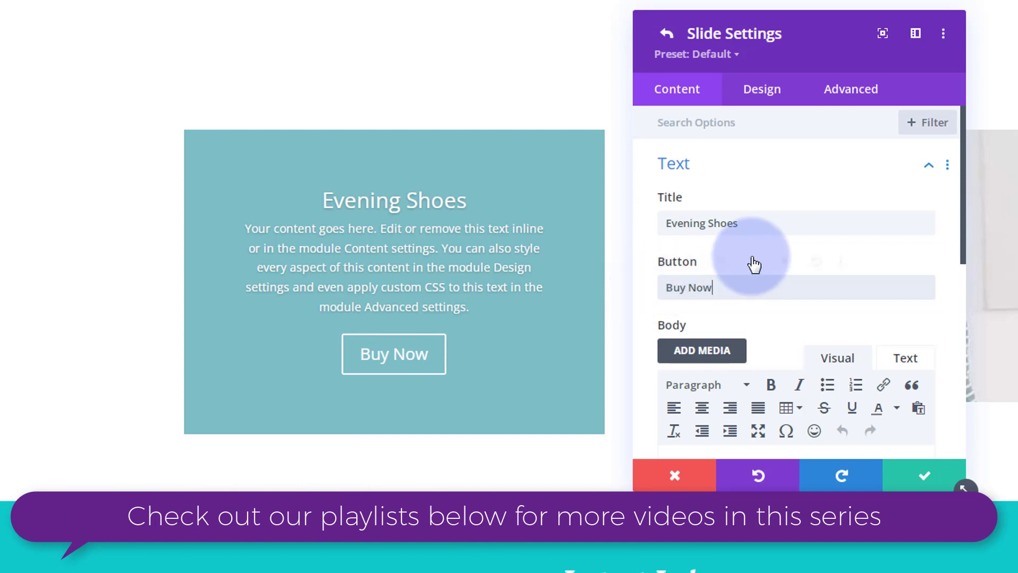
Replace the slide's placeholder body text with "Get 25% Off Today Only!"
scroll(752, 264, down, 3)
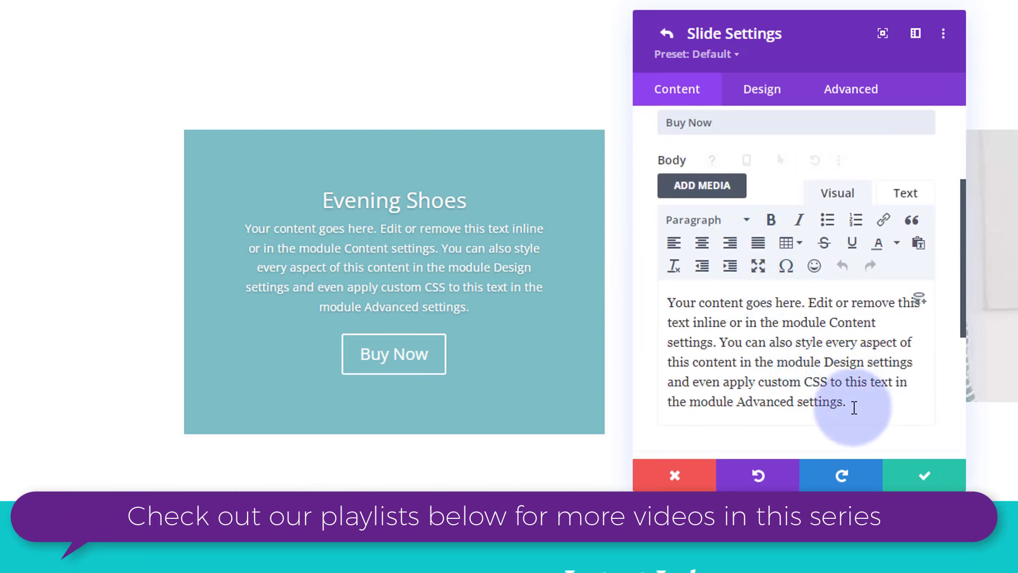
drag(849, 403, 659, 285)
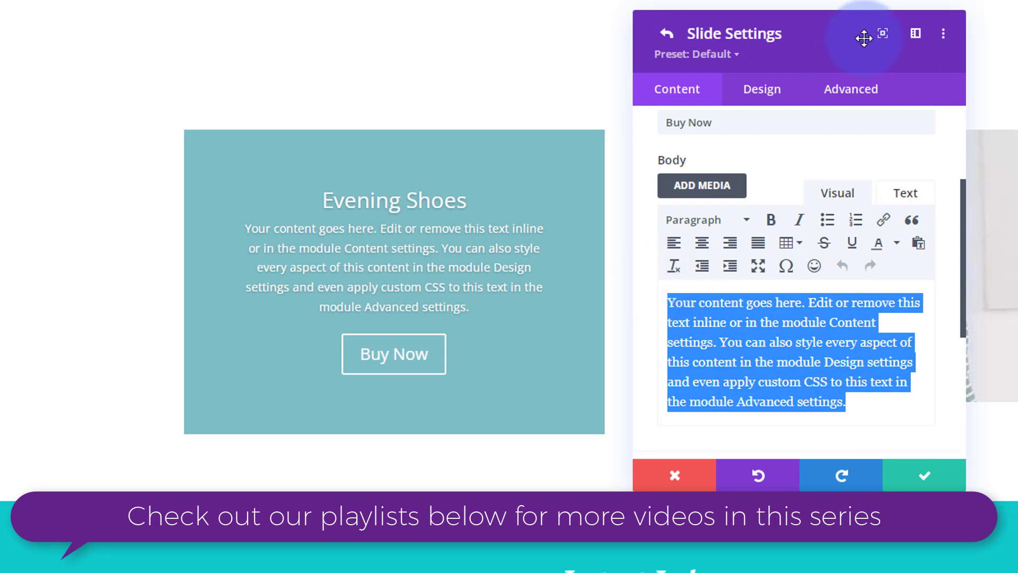
text(Get)
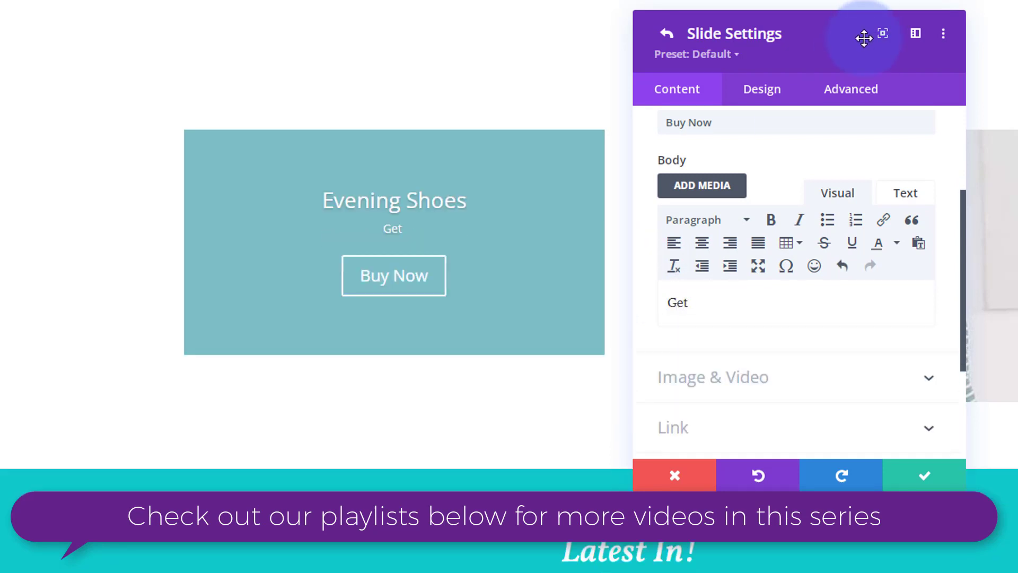
text( 254% )
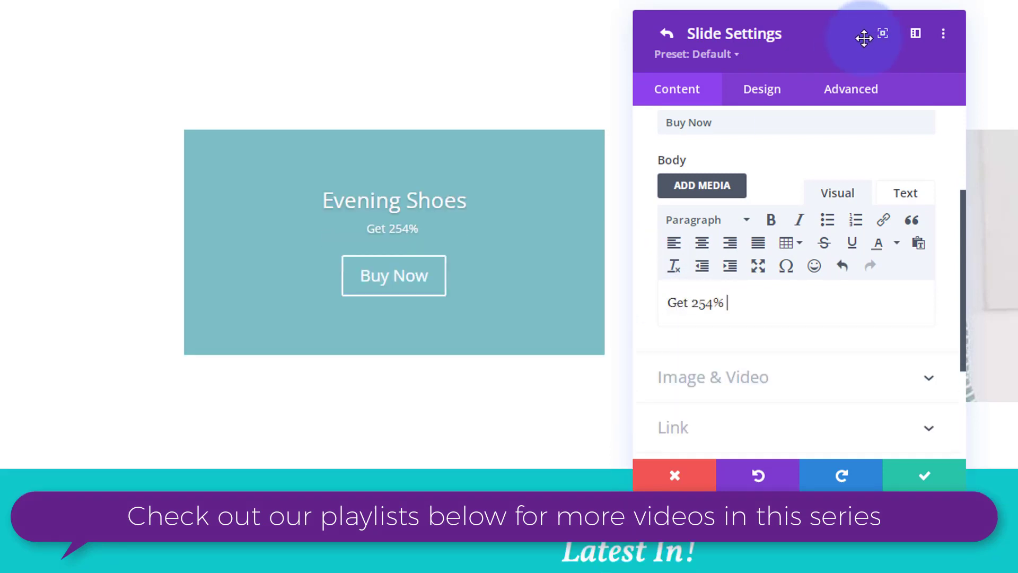
text(Off Today Only!)
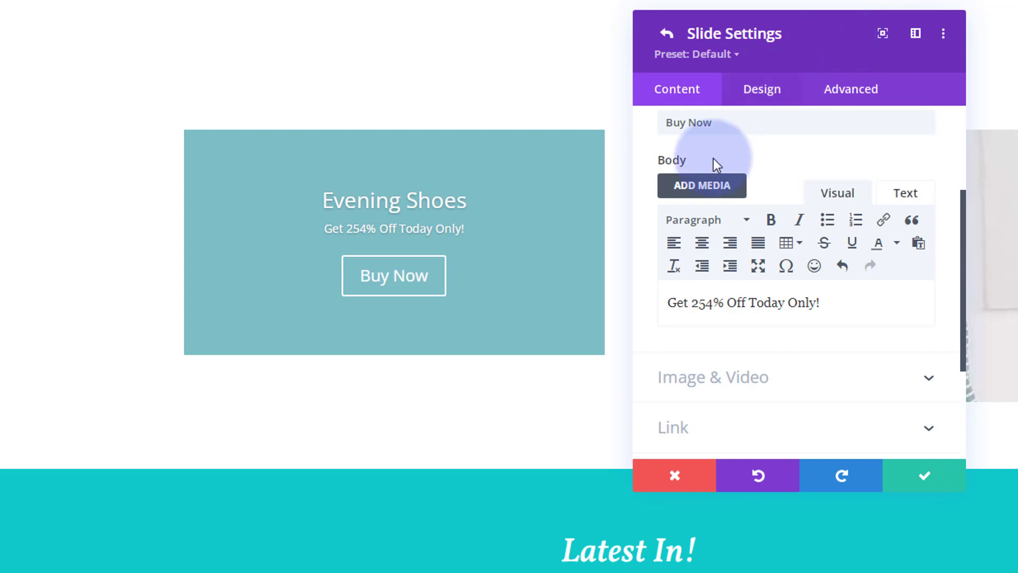
click(700, 307)
drag(705, 308, 714, 310)
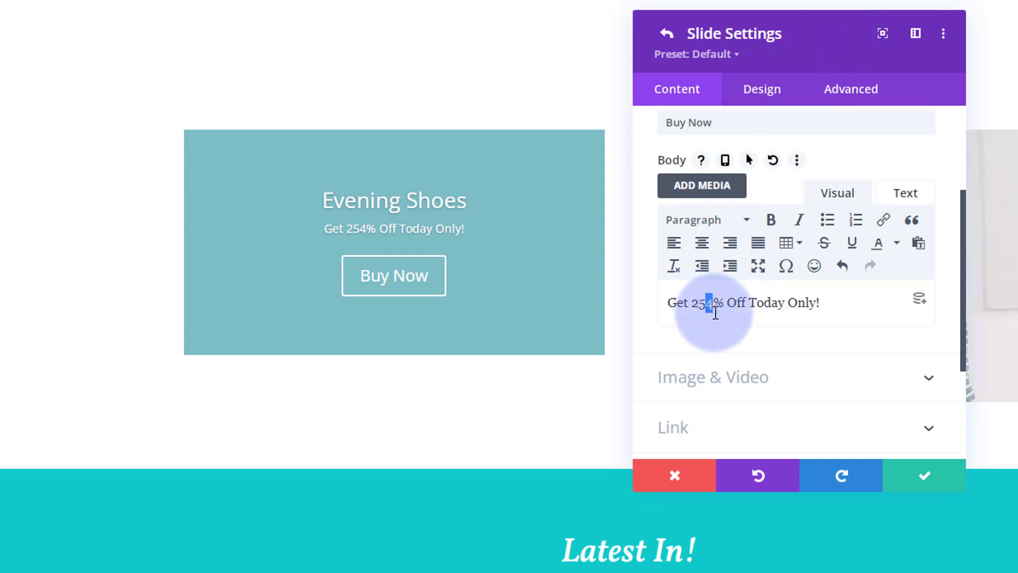
key(BackSpace)
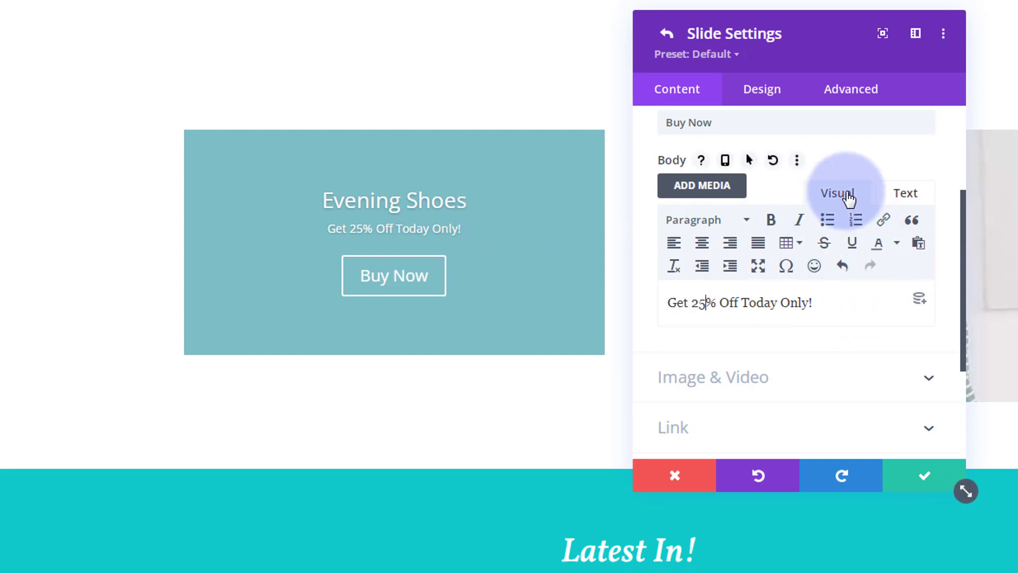
Copy the Evening Shoes link from the product list into the slide's button link URL, keeping the target as In The Same Window
scroll(847, 200, down, 3)
click(761, 268)
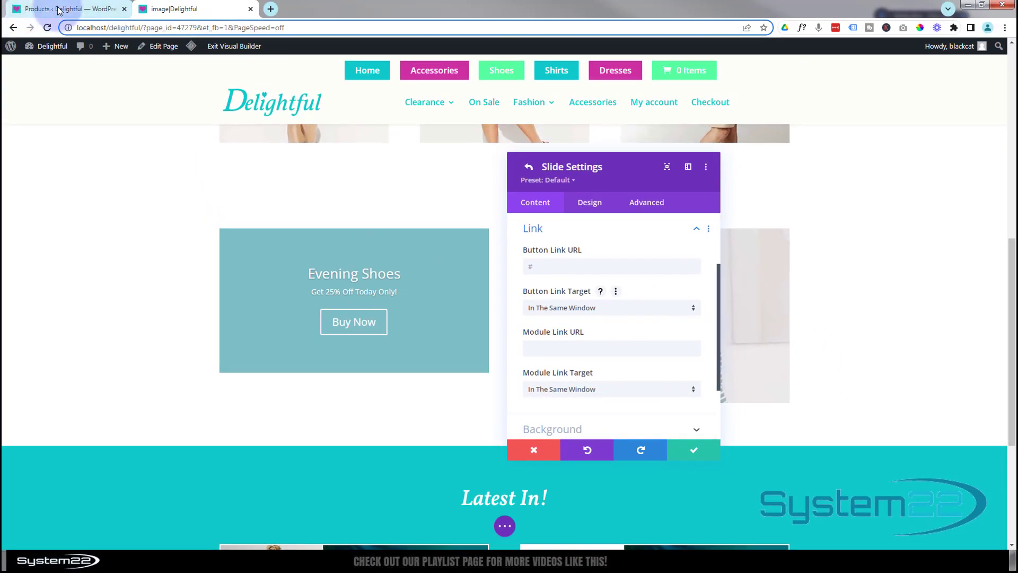
click(59, 11)
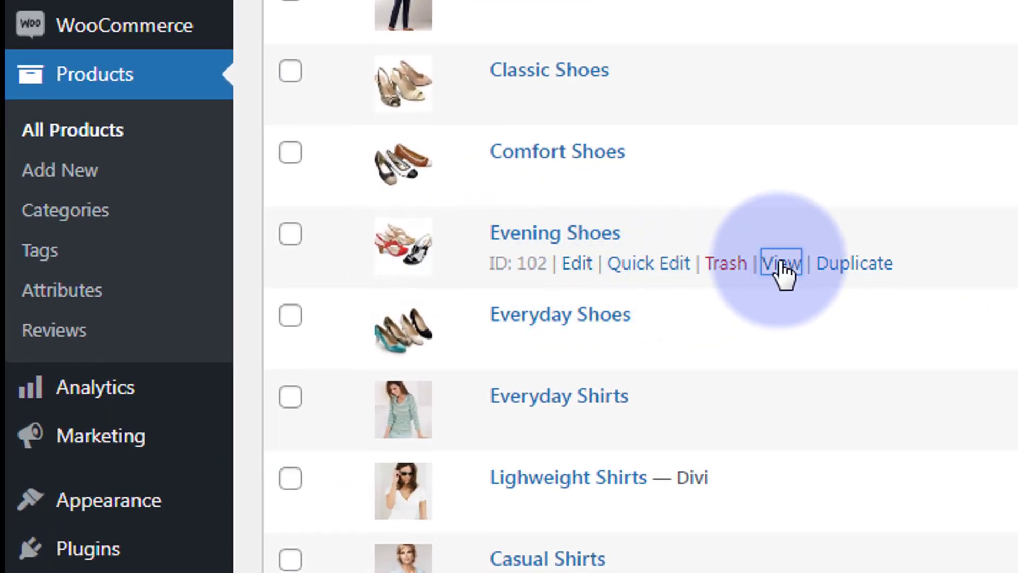
right_click(781, 268)
click(895, 429)
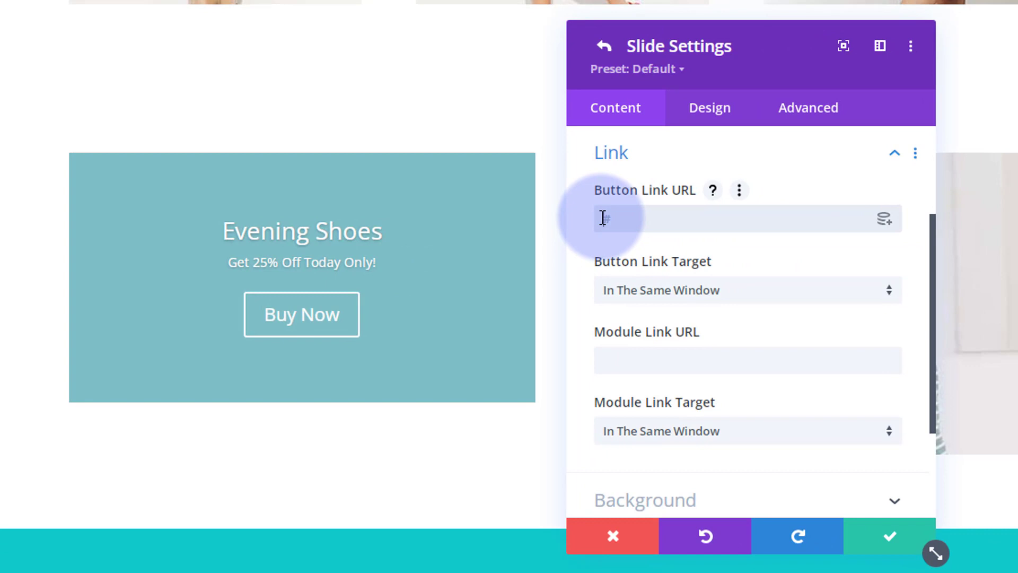
click(603, 217)
key(ctrl+v)
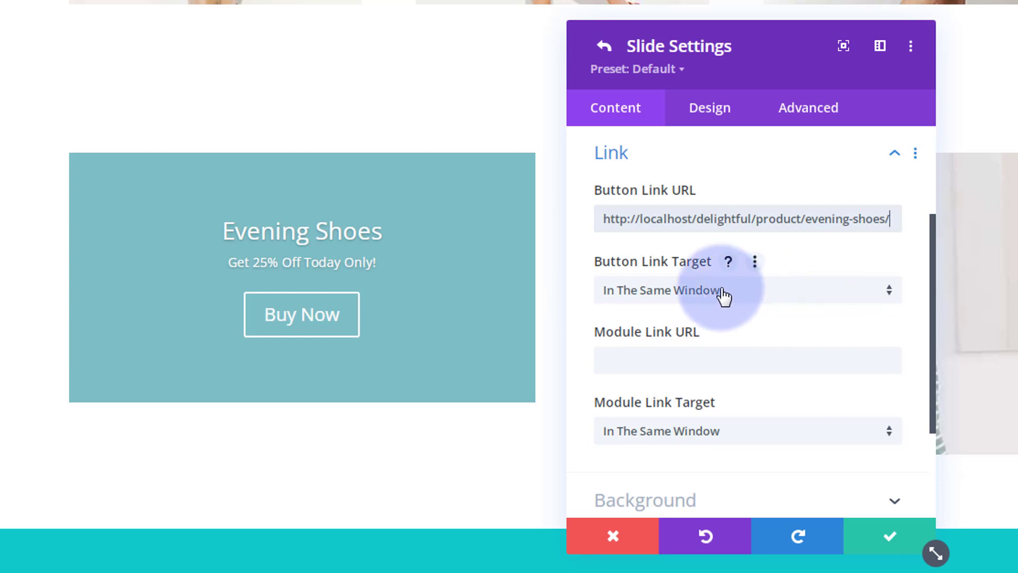
click(751, 299)
click(585, 286)
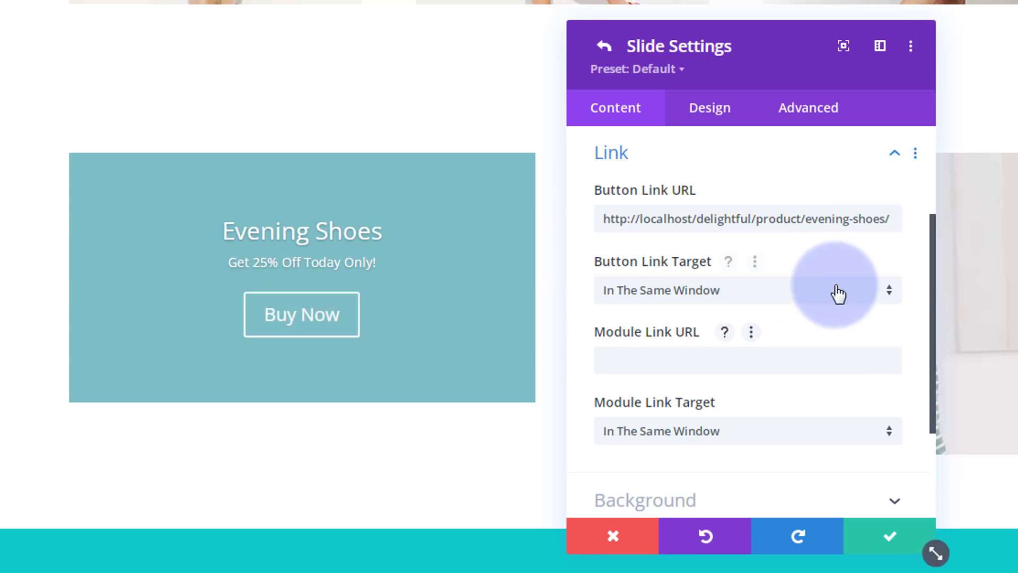
Remove the teal background color from the Evening Shoes slide
scroll(833, 289, down, 3)
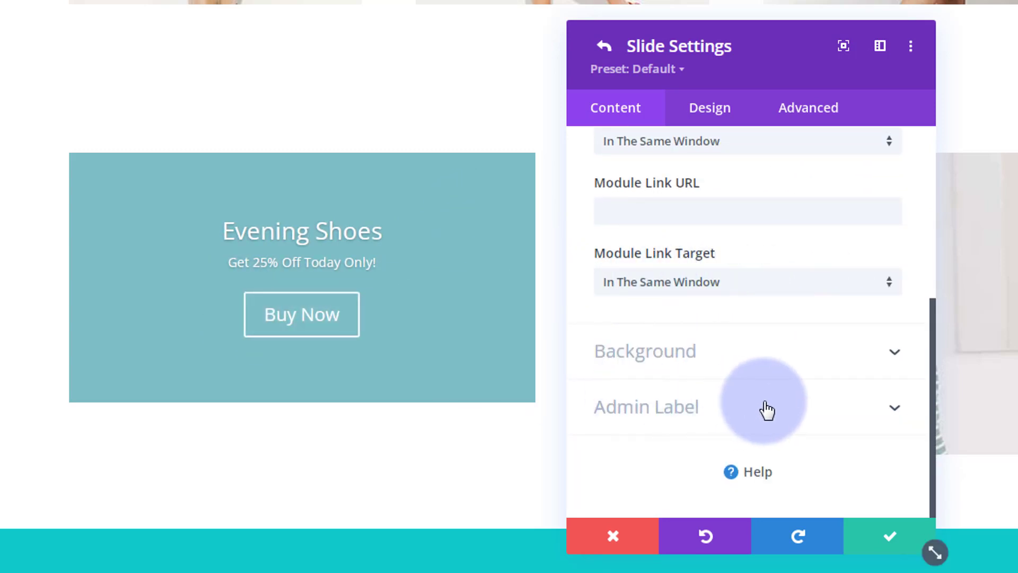
click(755, 366)
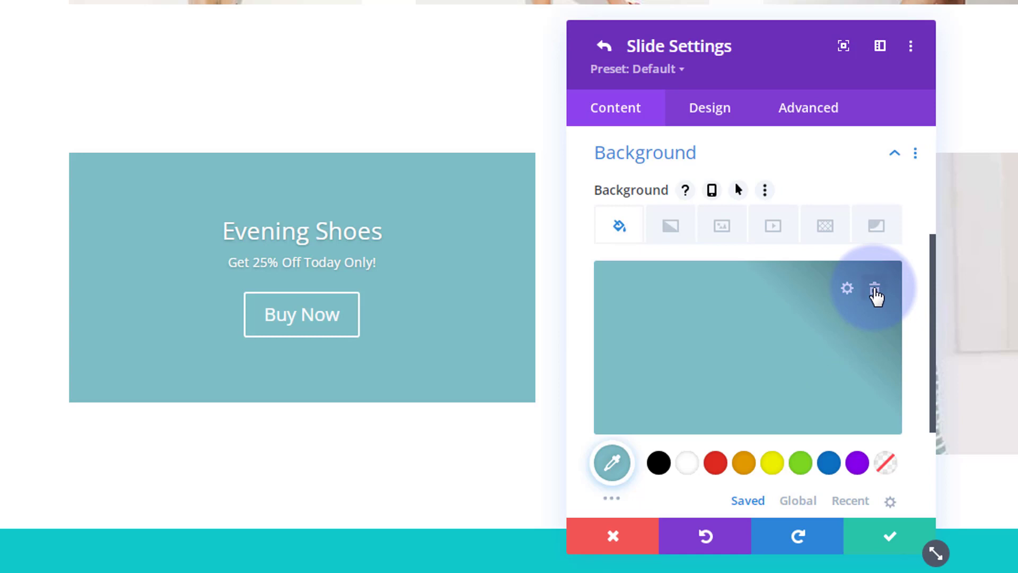
click(875, 290)
Set the slide's background image to the Evening Shoes 1 picture (shoe-1-1.jpg) from the media library
click(722, 228)
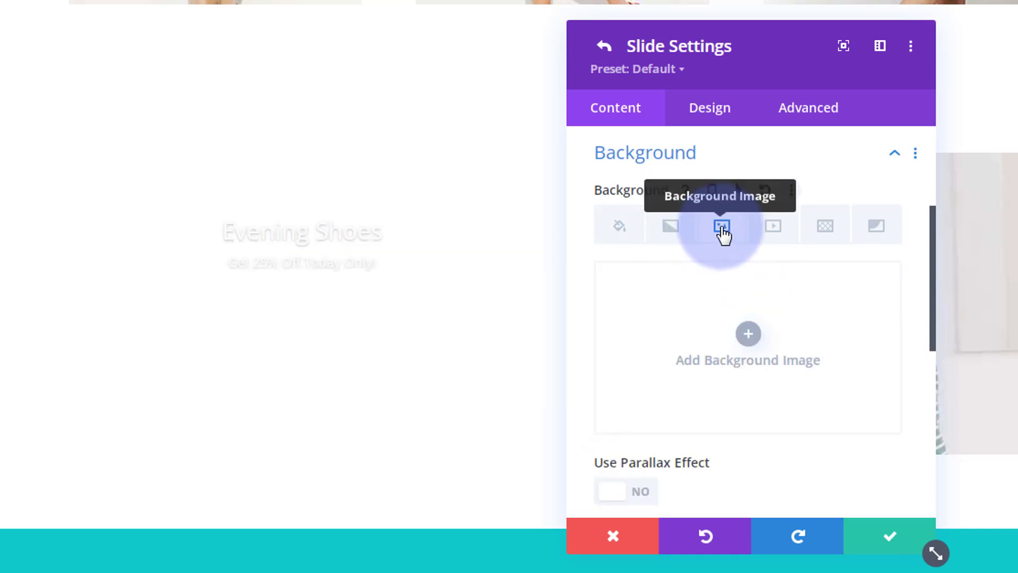
click(745, 336)
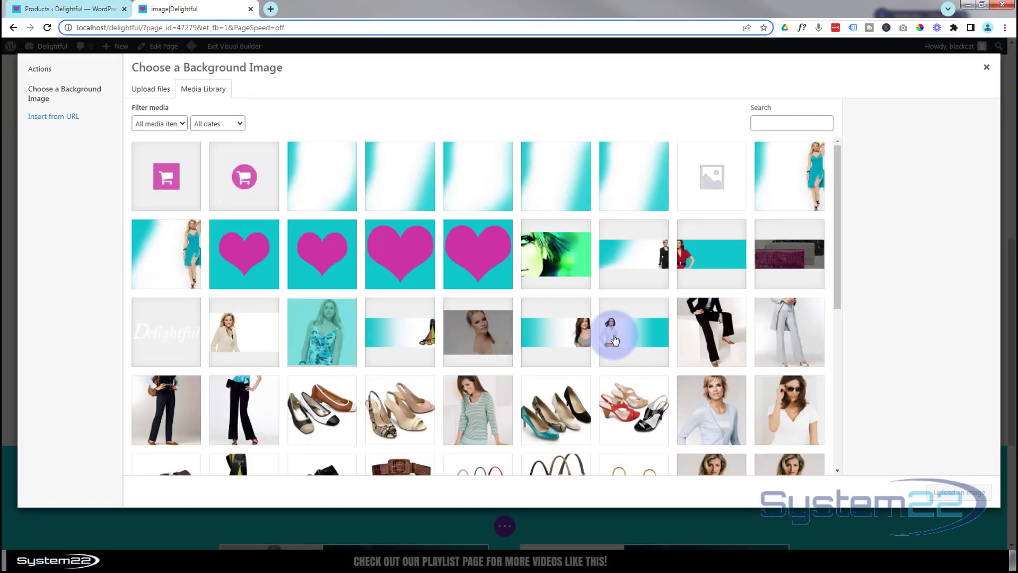
scroll(613, 339, down, 2)
click(636, 323)
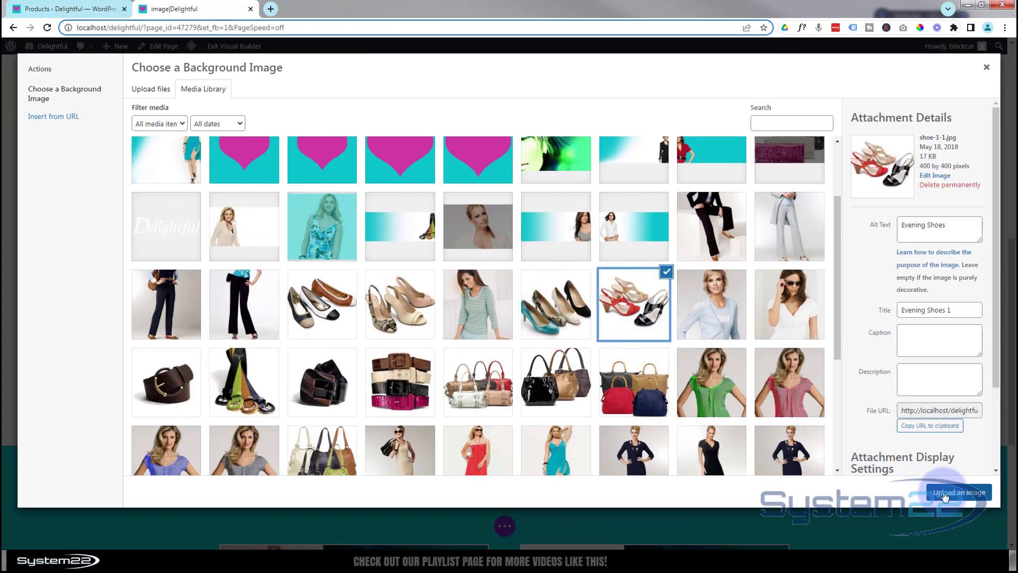
click(945, 496)
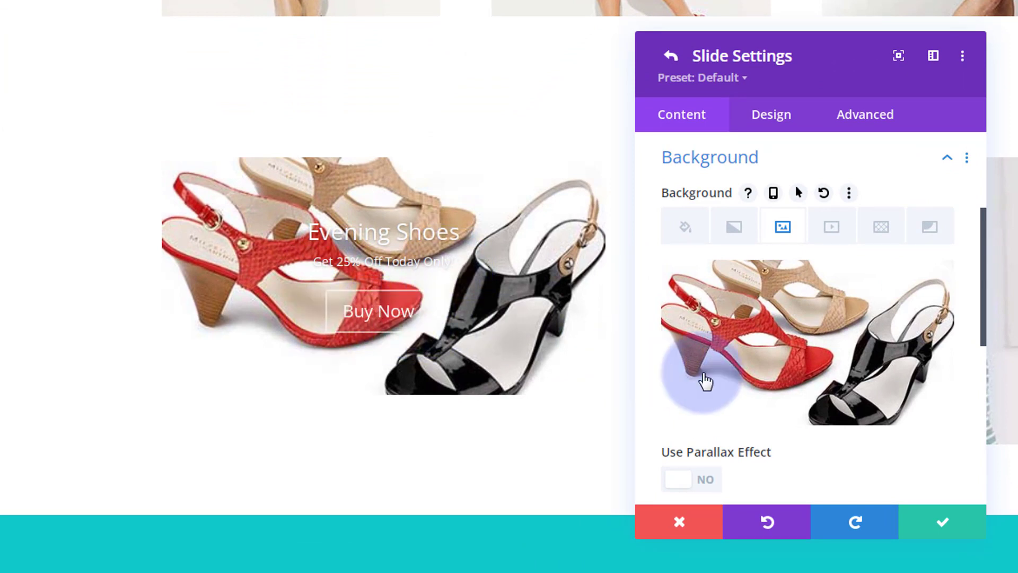
Enable the slide's background overlay, trying out the text overlay and switching it back off
scroll(702, 383, down, 4)
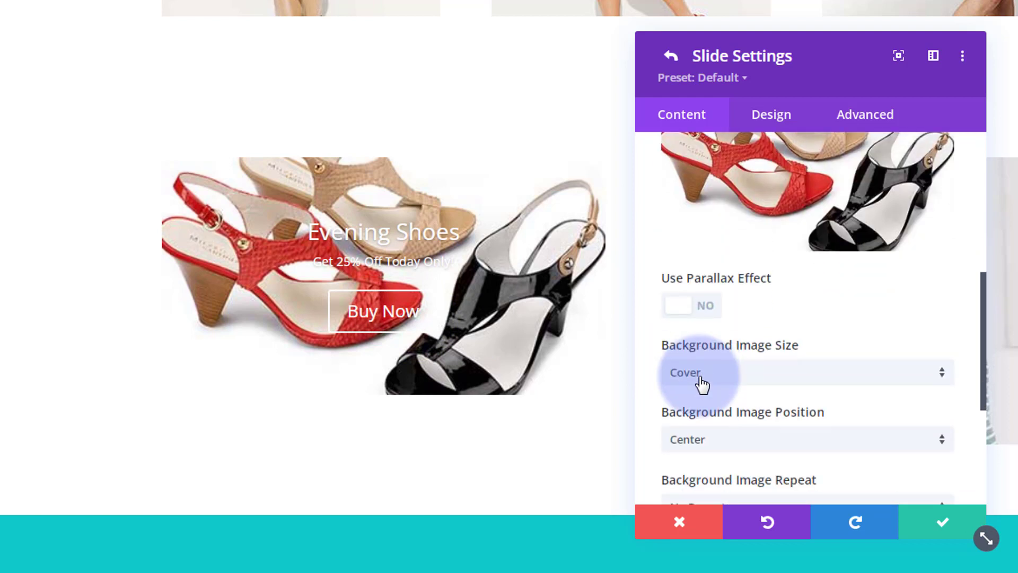
scroll(702, 382, up, 5)
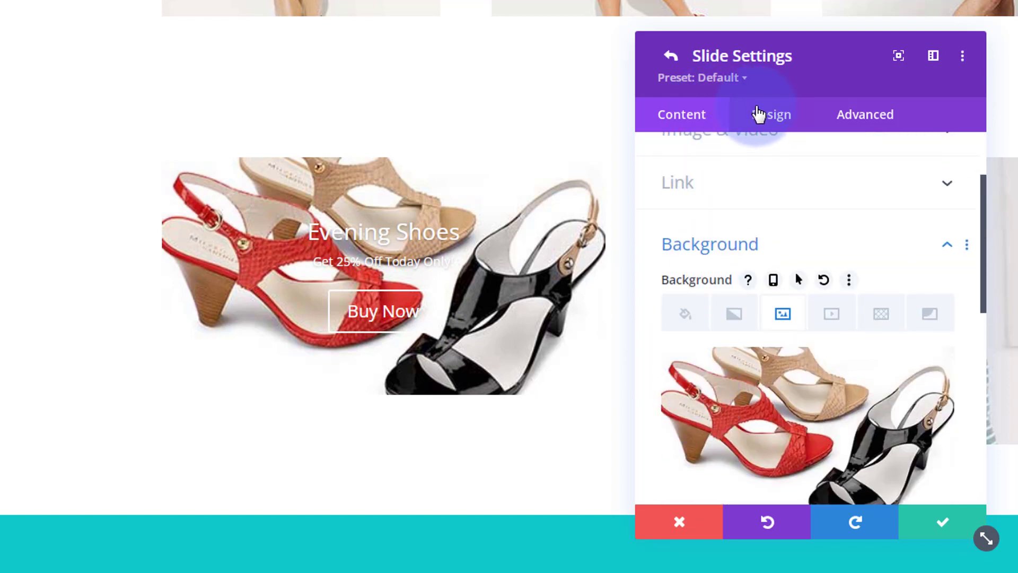
click(779, 122)
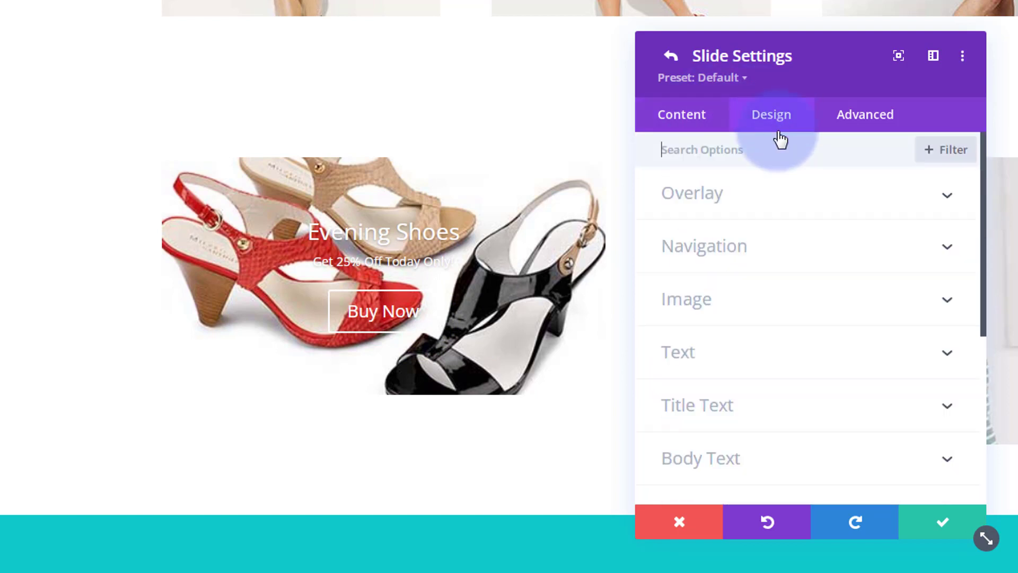
click(794, 198)
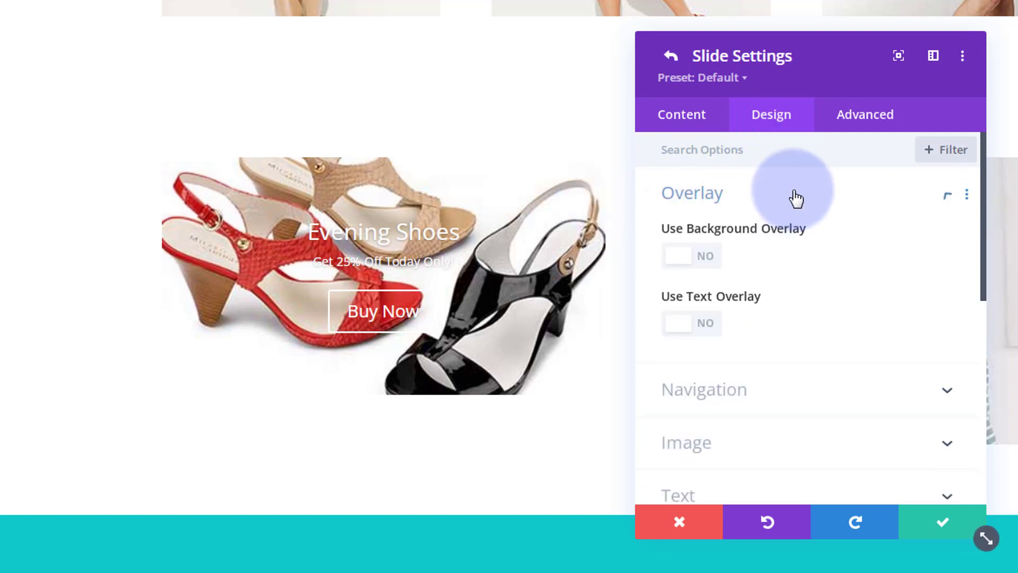
click(708, 262)
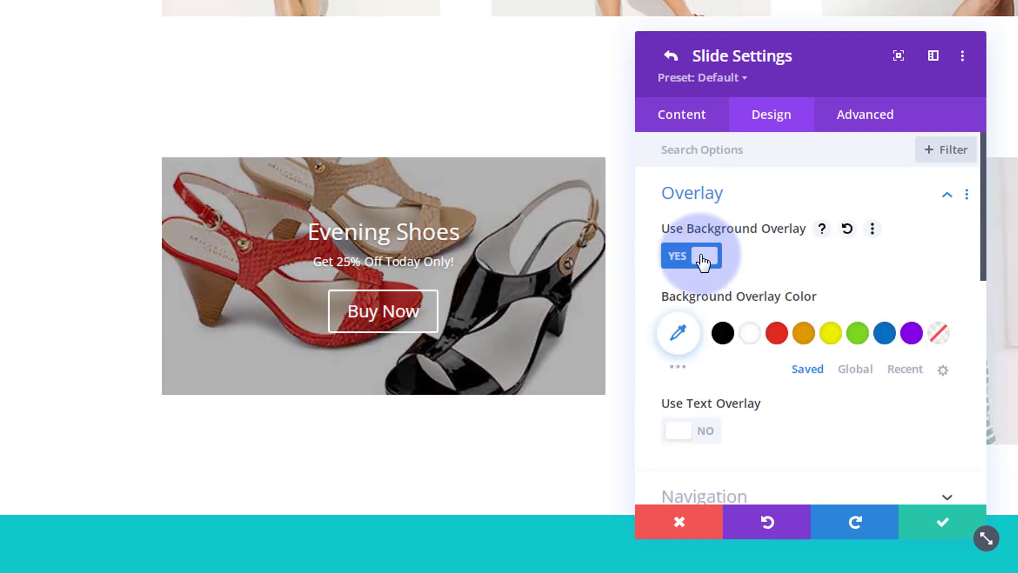
click(695, 262)
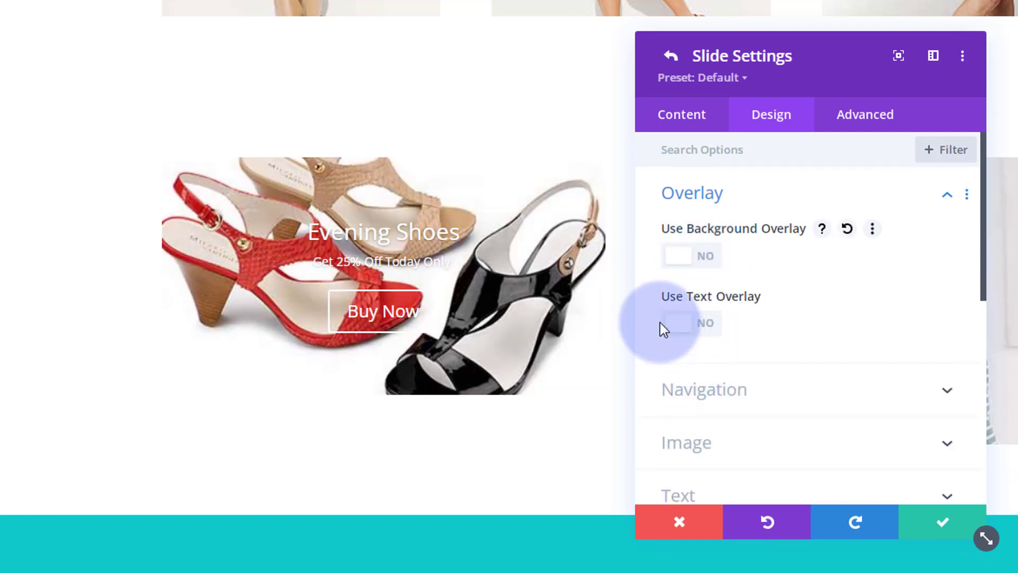
click(708, 327)
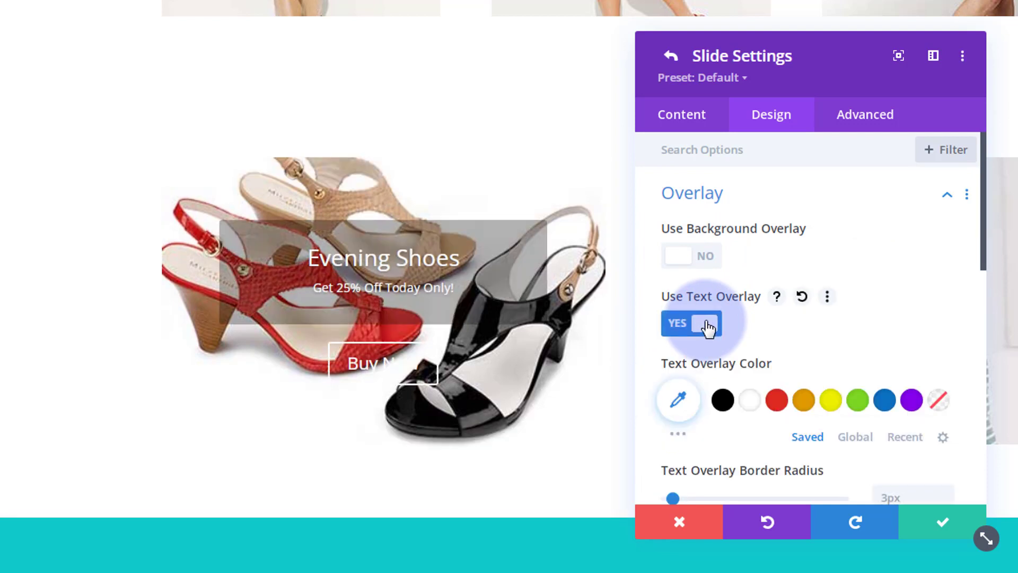
click(676, 257)
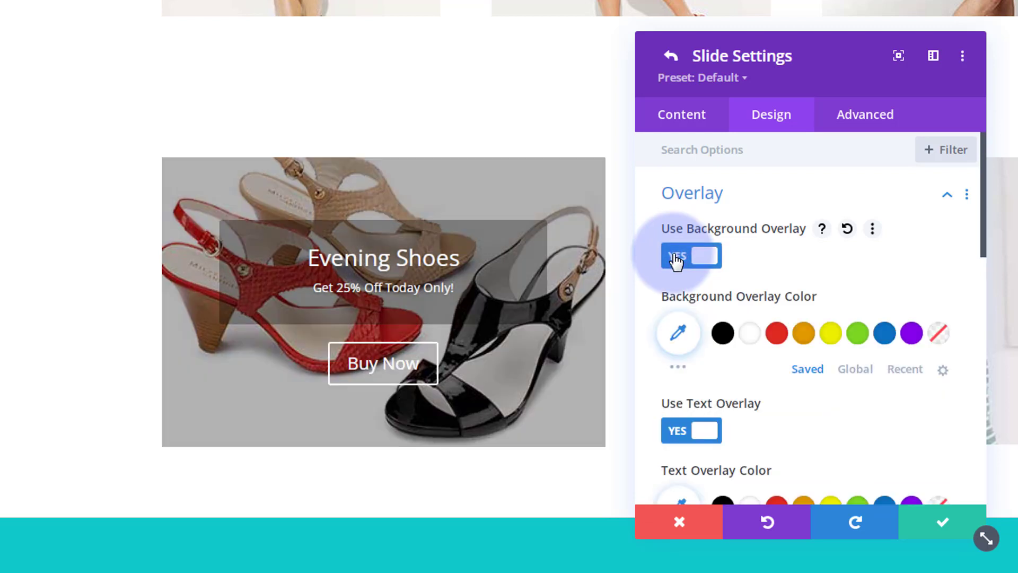
click(679, 436)
click(723, 334)
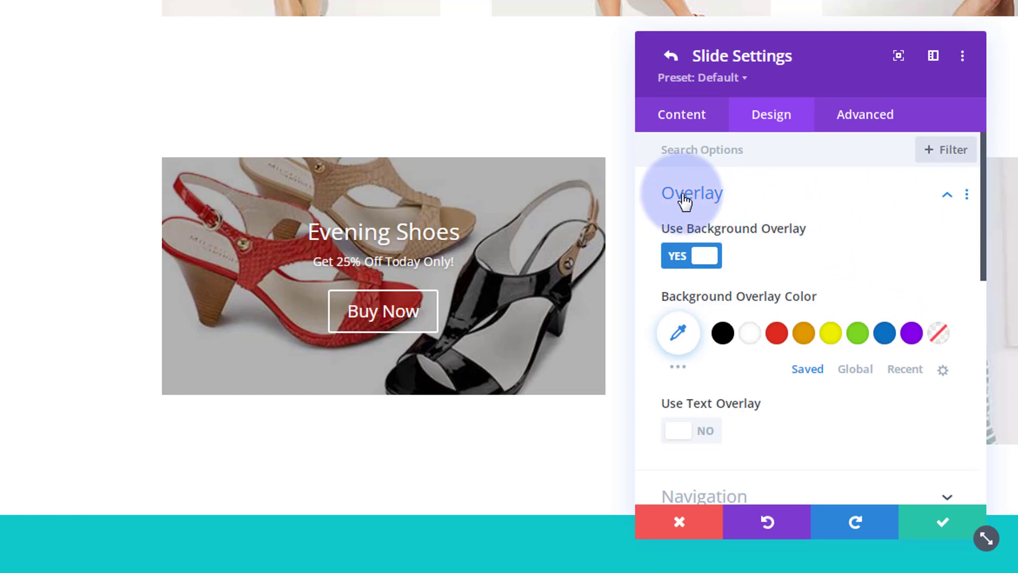
scroll(804, 201, down, 3)
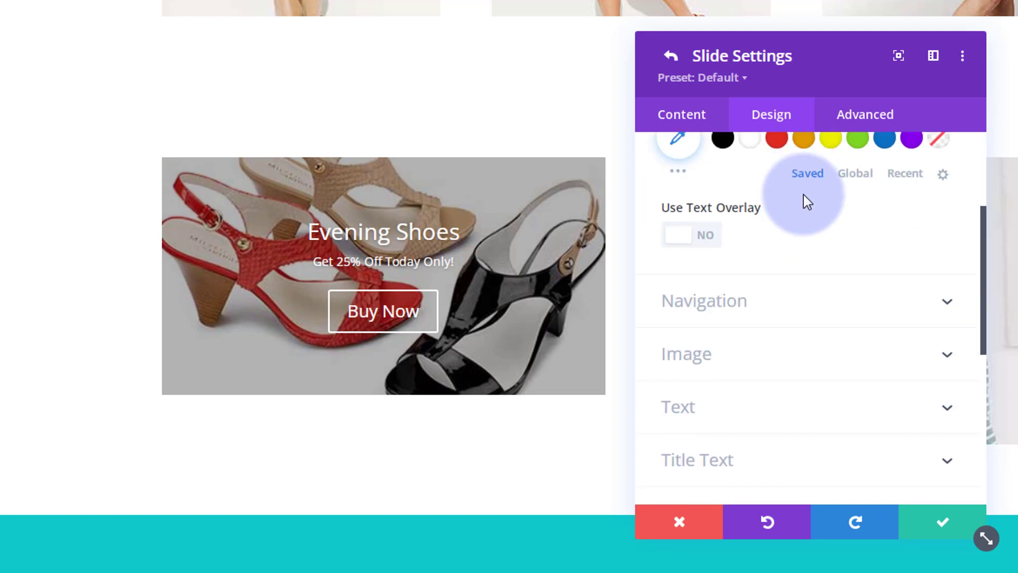
scroll(803, 196, down, 3)
scroll(784, 213, up, 2)
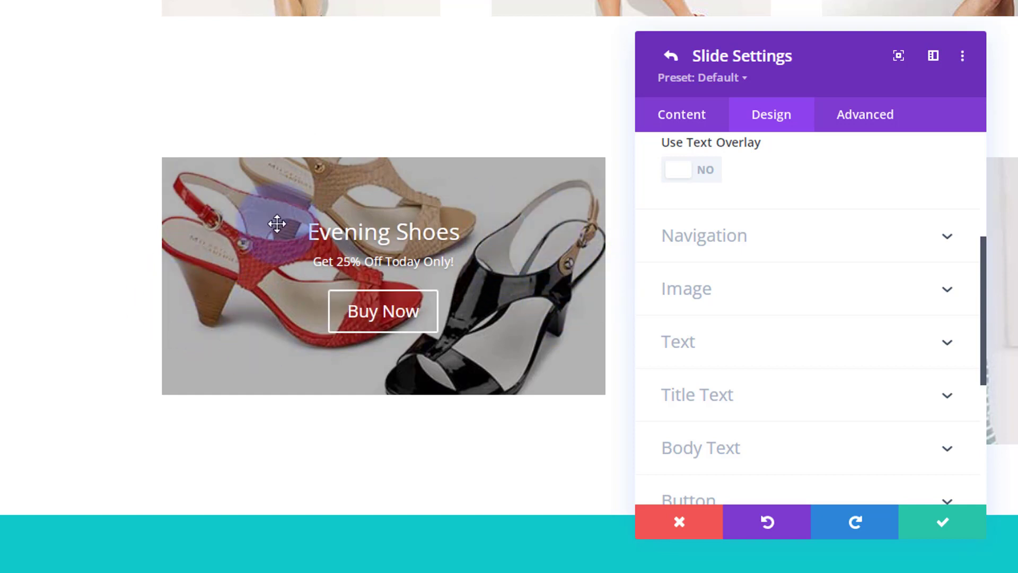
click(795, 245)
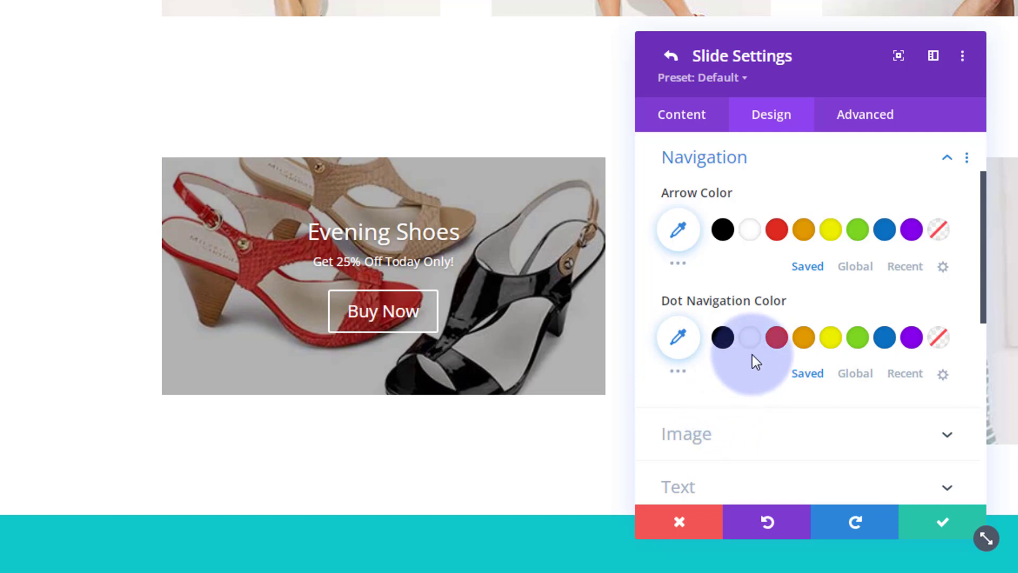
Set the slide title's font weight to Semi Bold and its font style to all uppercase
scroll(753, 355, down, 5)
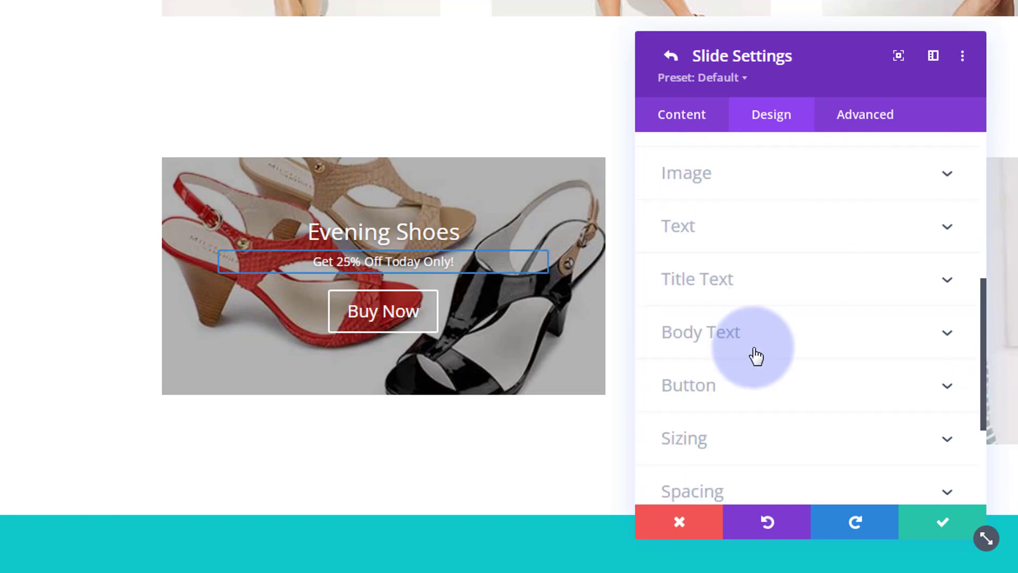
click(755, 285)
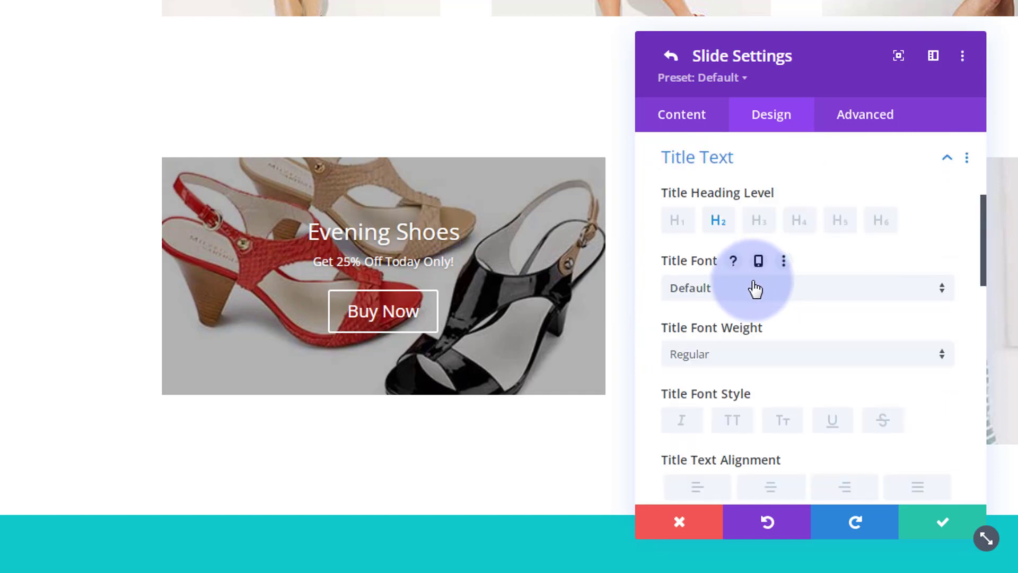
scroll(756, 289, down, 1)
scroll(757, 284, down, 1)
click(758, 270)
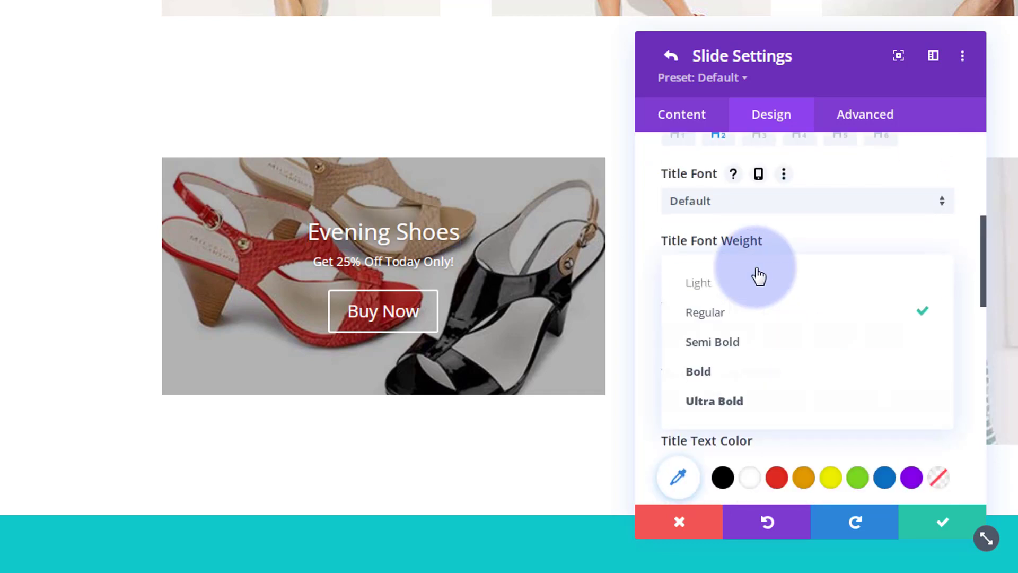
click(755, 345)
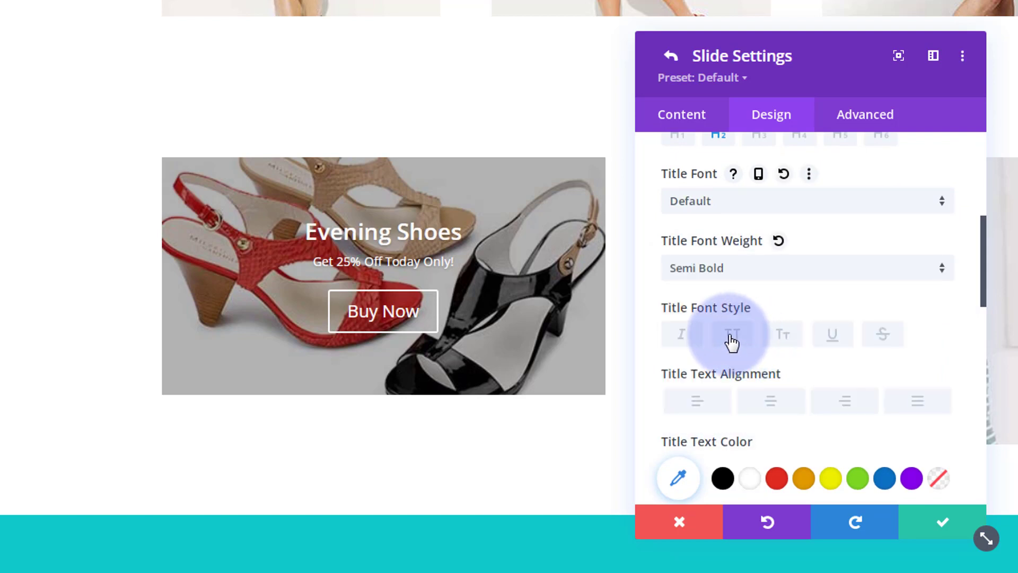
click(733, 342)
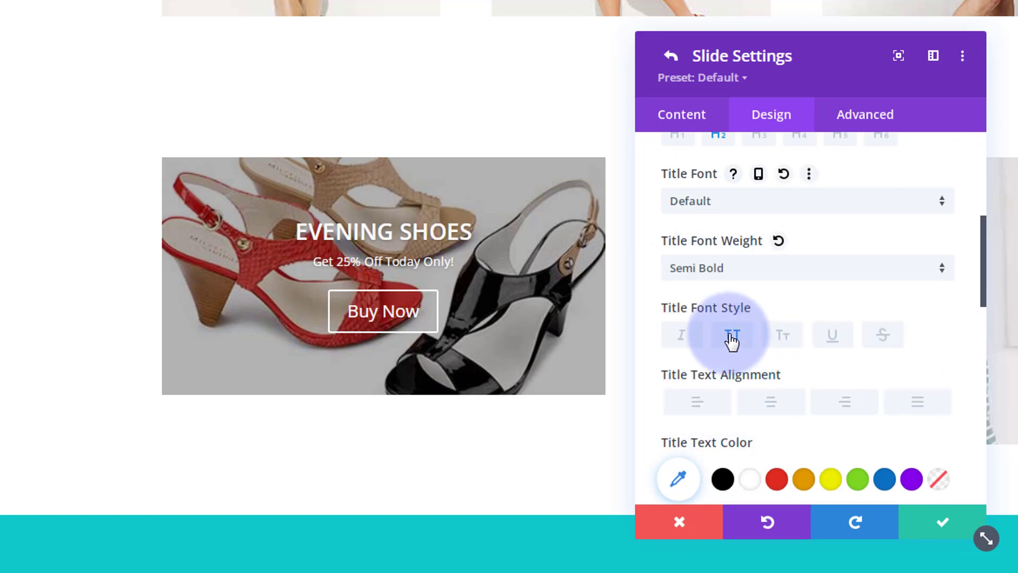
Apply the hard-edged diagonal text shadow preset with 0.08em horizontal length to the slide title
scroll(733, 340, down, 5)
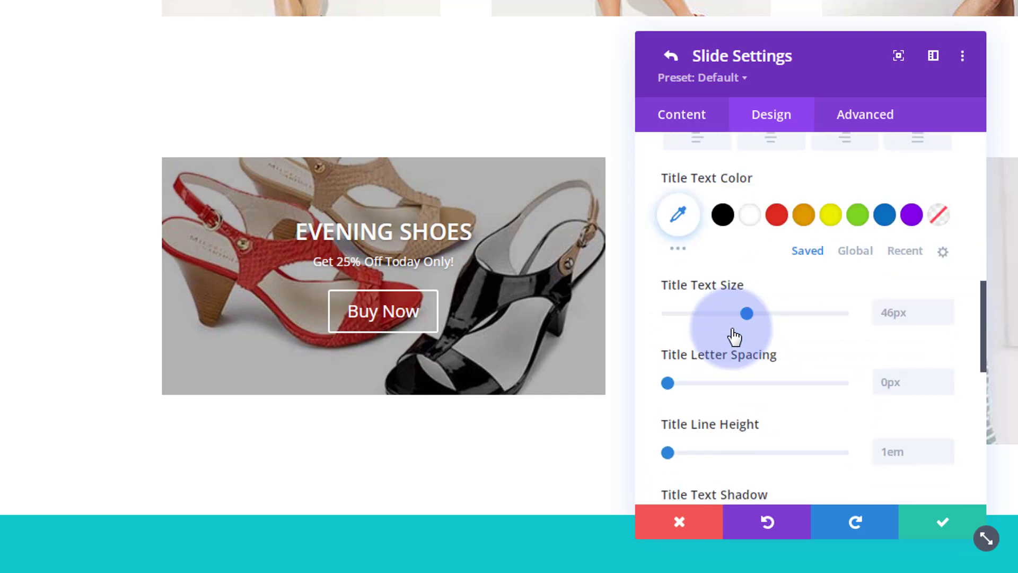
scroll(733, 336, down, 3)
scroll(734, 337, down, 2)
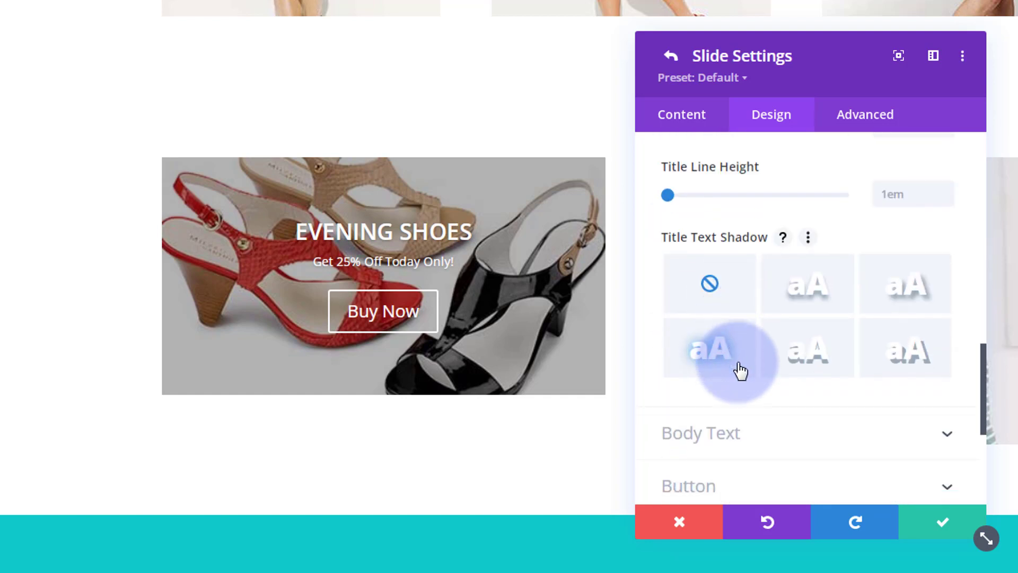
click(917, 352)
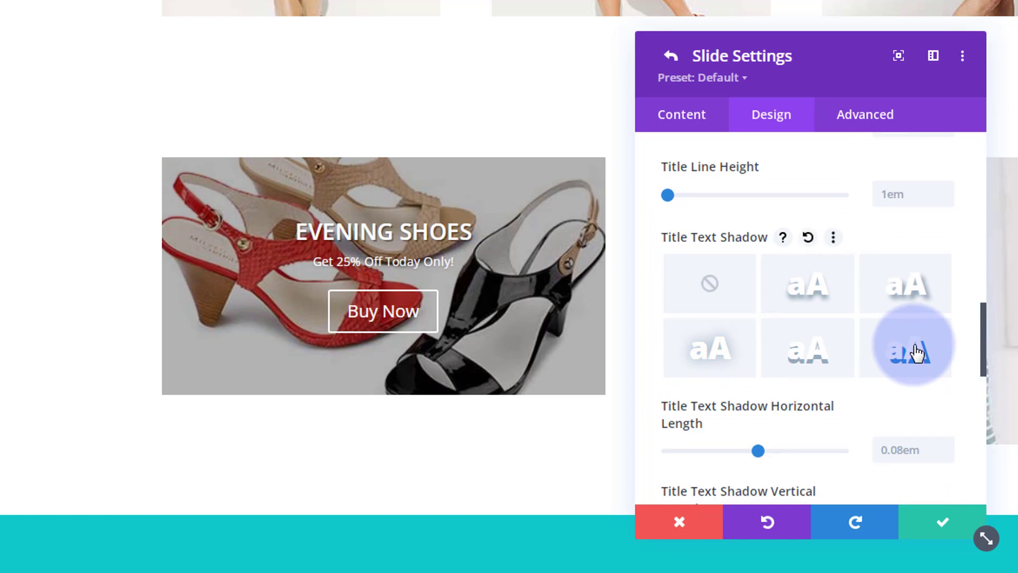
Set the slide's body text font weight to Semi Bold, keeping the Default body font
scroll(784, 330, down, 8)
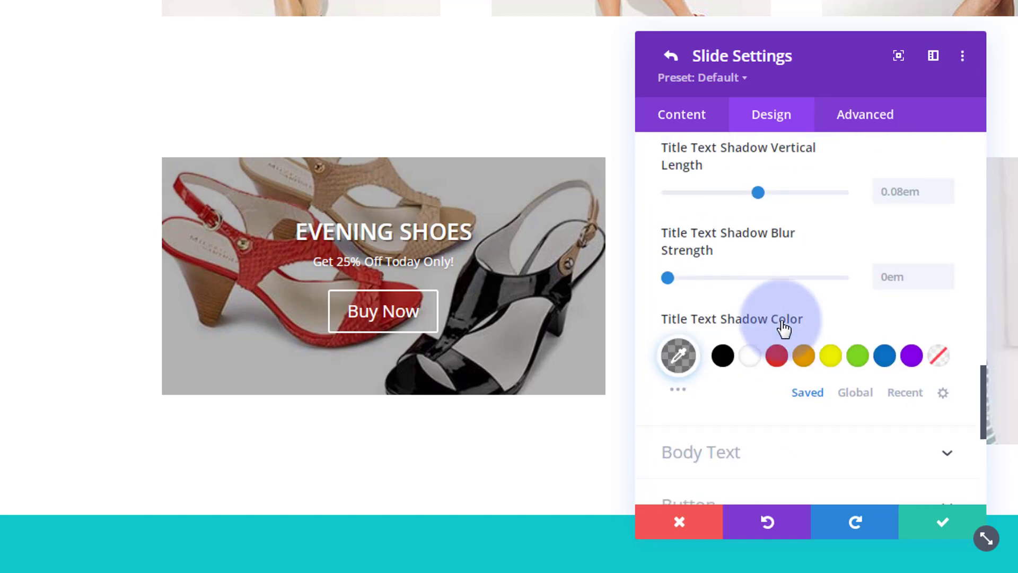
scroll(784, 329, down, 2)
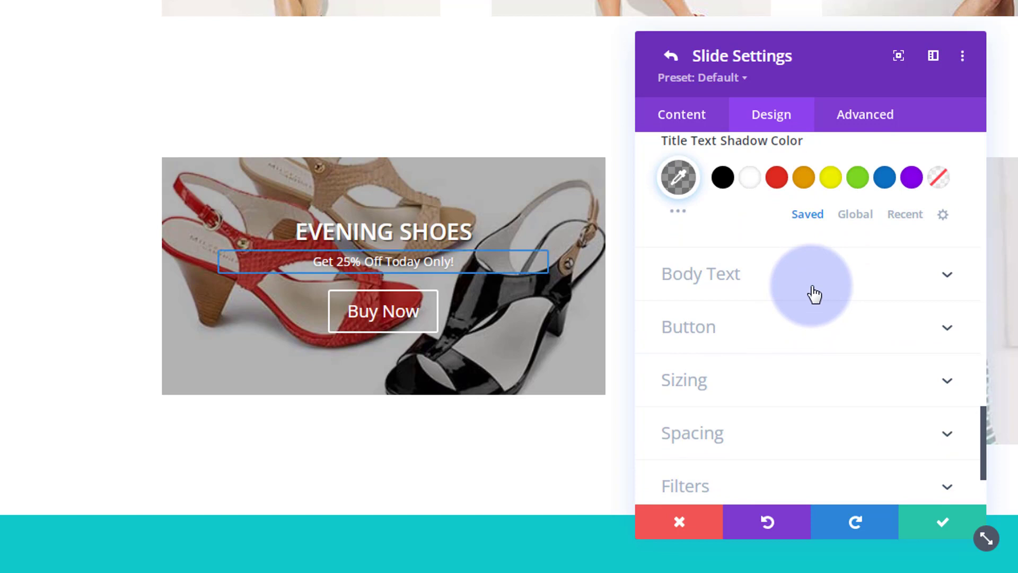
click(813, 291)
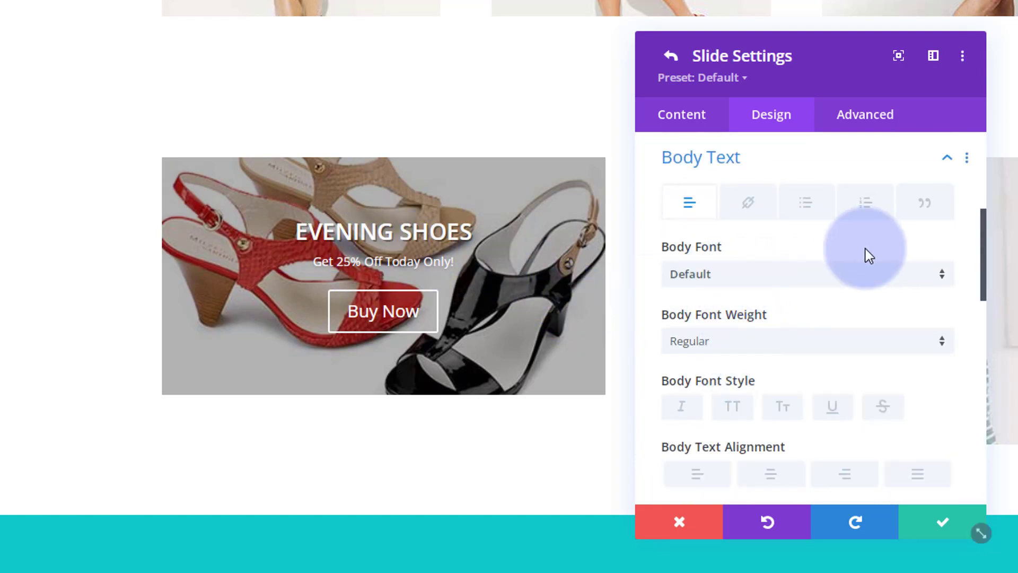
click(788, 285)
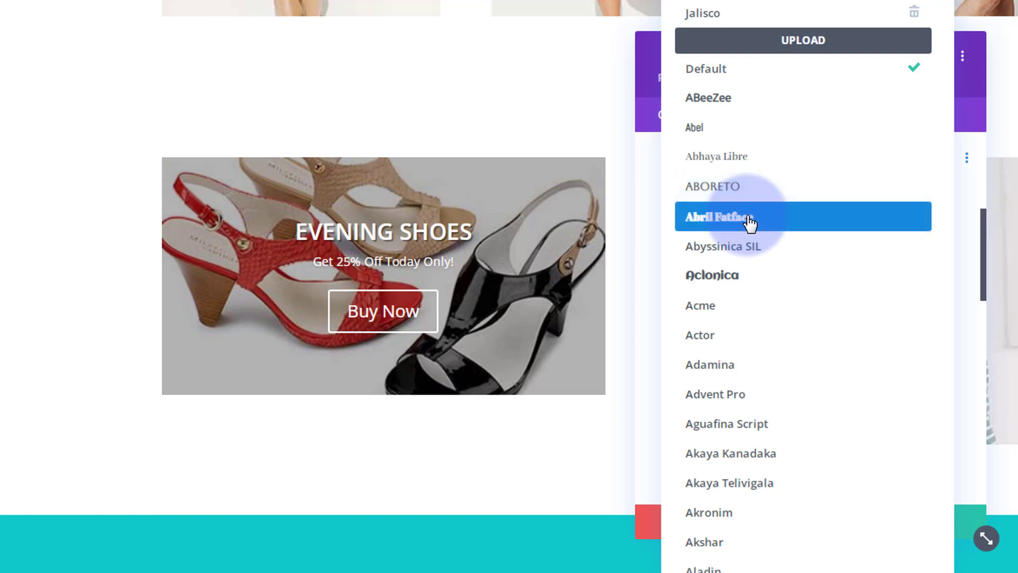
click(653, 180)
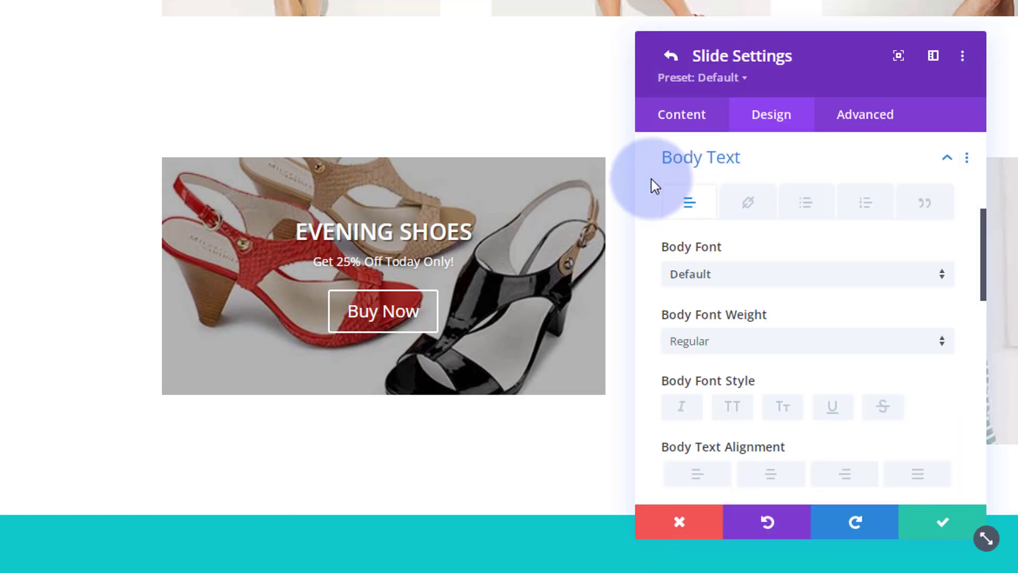
click(732, 346)
click(728, 418)
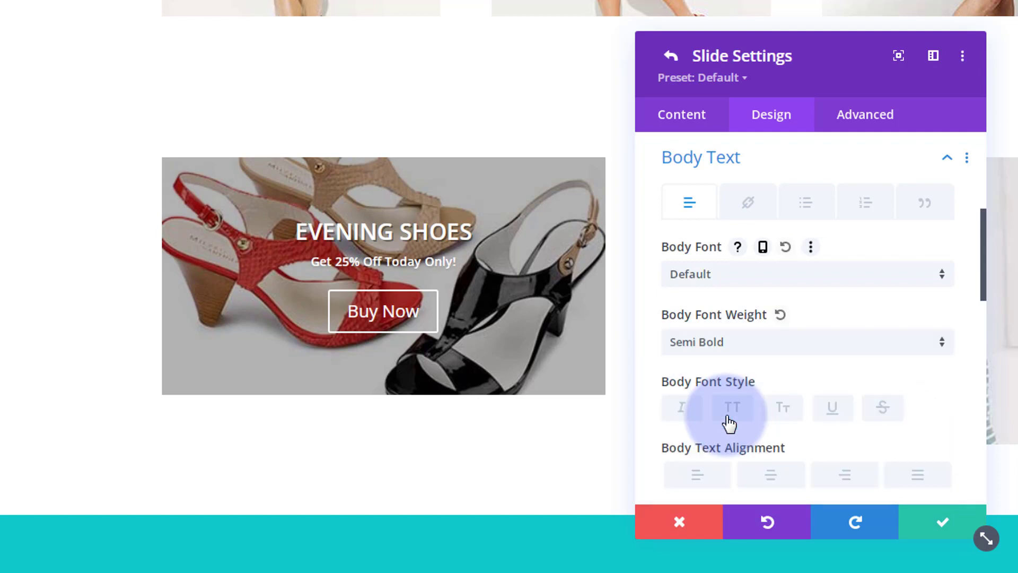
Set the slide's body text size to 20px
scroll(793, 341, down, 2)
scroll(793, 338, down, 3)
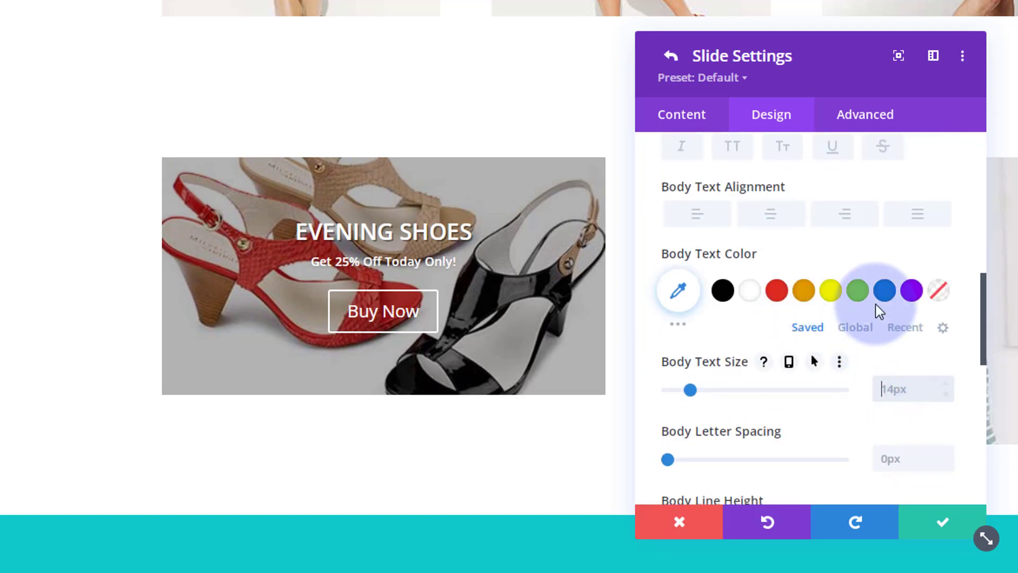
text(20px)
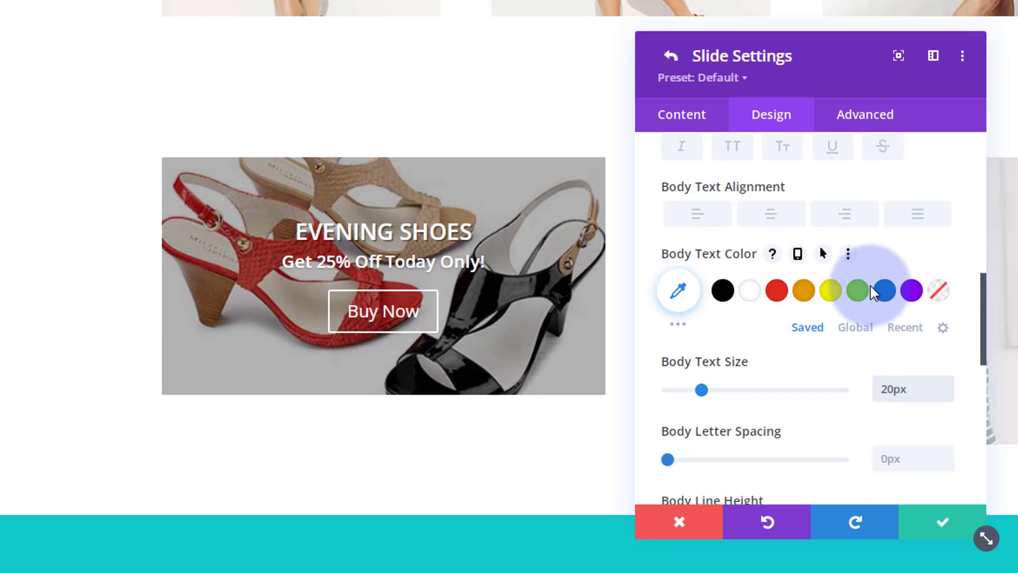
Apply the hard-edged diagonal text shadow preset with 0.08em horizontal length to the slide's body text
scroll(872, 291, down, 5)
scroll(870, 286, down, 2)
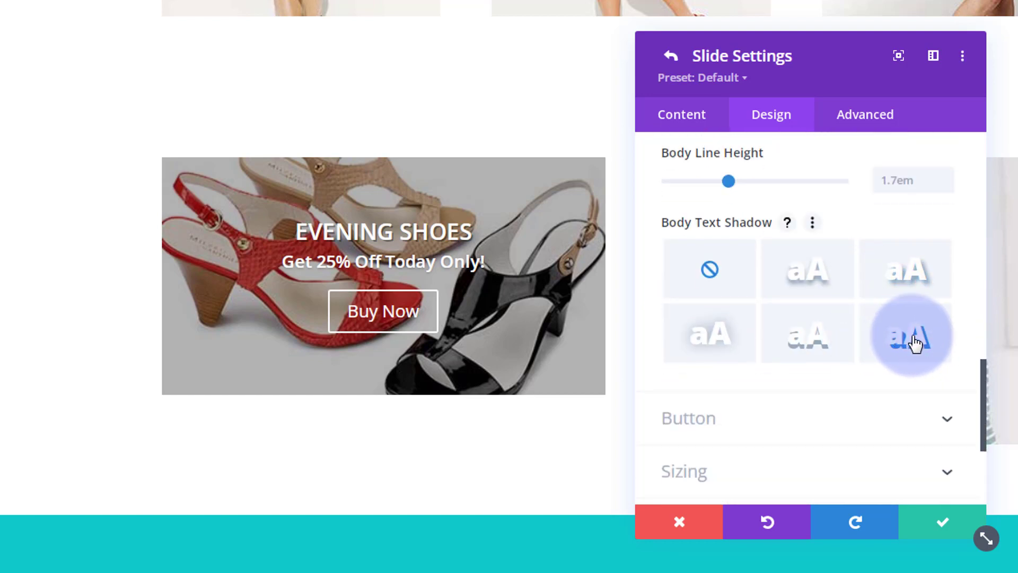
click(915, 344)
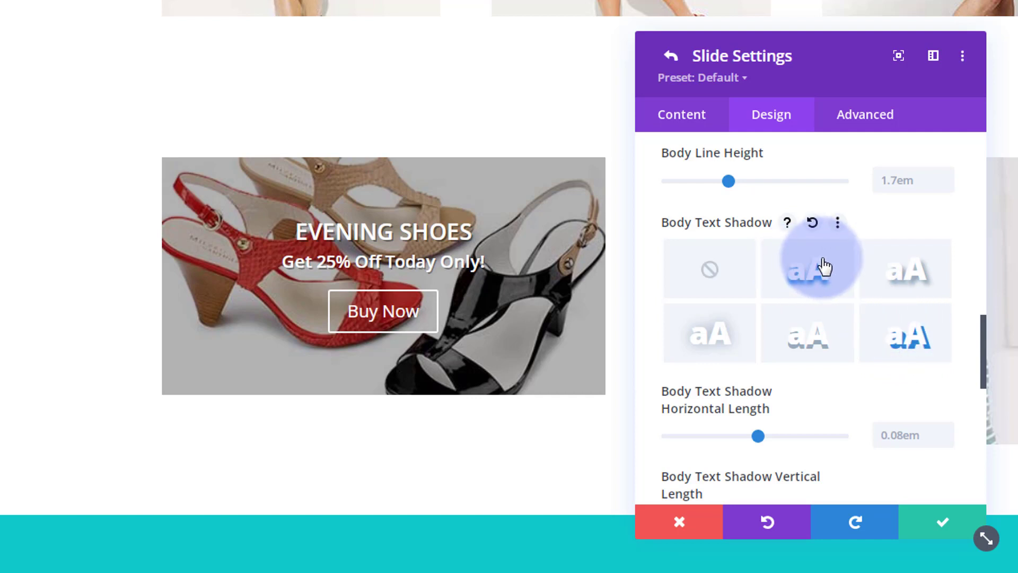
Enable custom styles for the slide's button
scroll(823, 263, down, 4)
scroll(823, 260, down, 6)
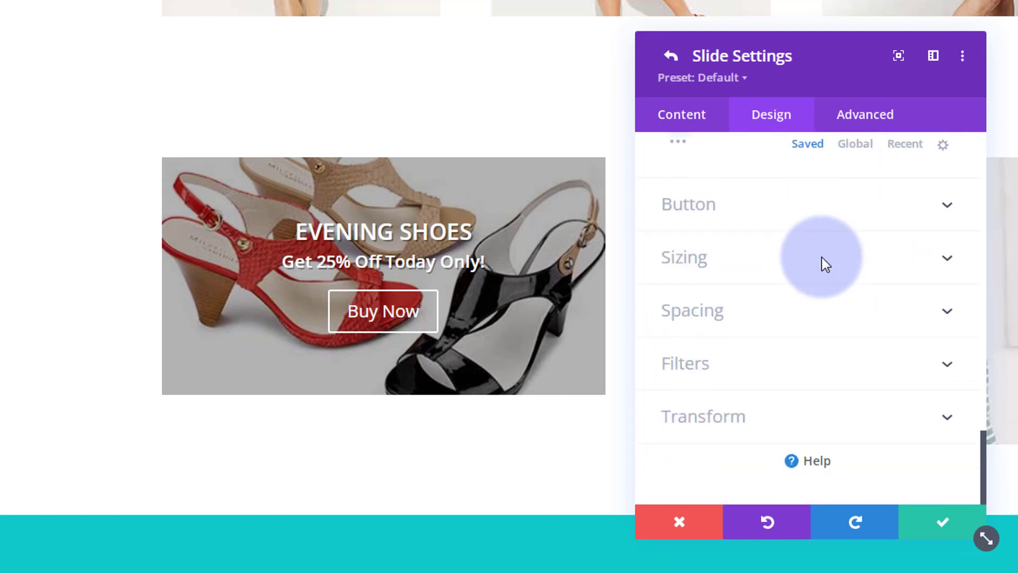
click(775, 214)
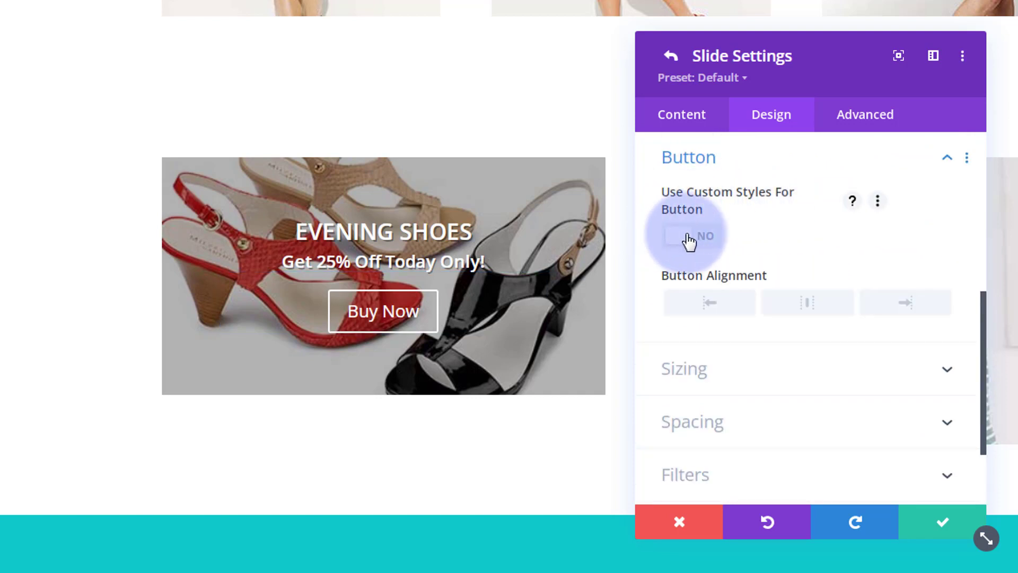
click(706, 238)
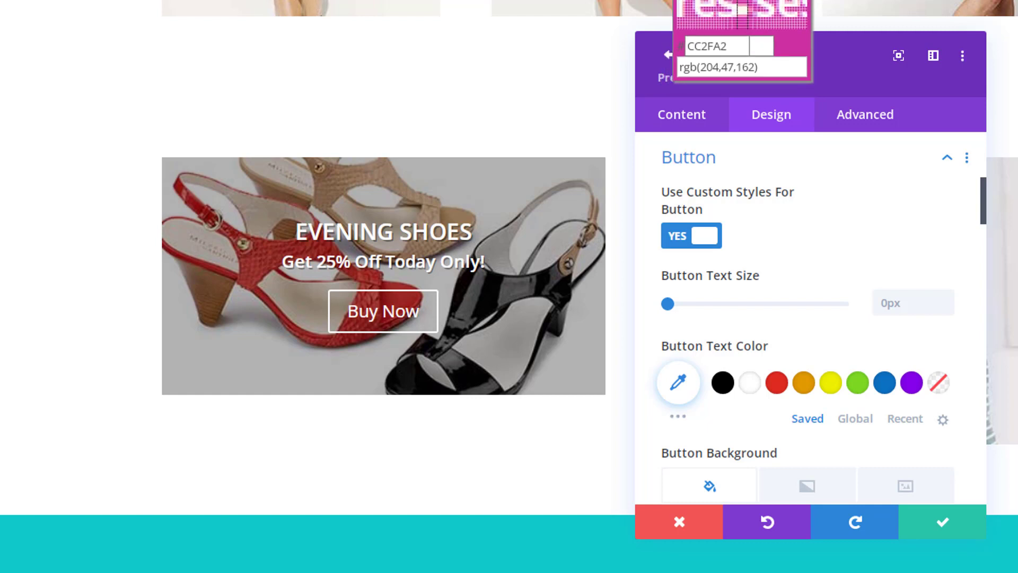
Set the Buy Now button's background color to #CC2FA2
key(Escape)
right_click(669, 1)
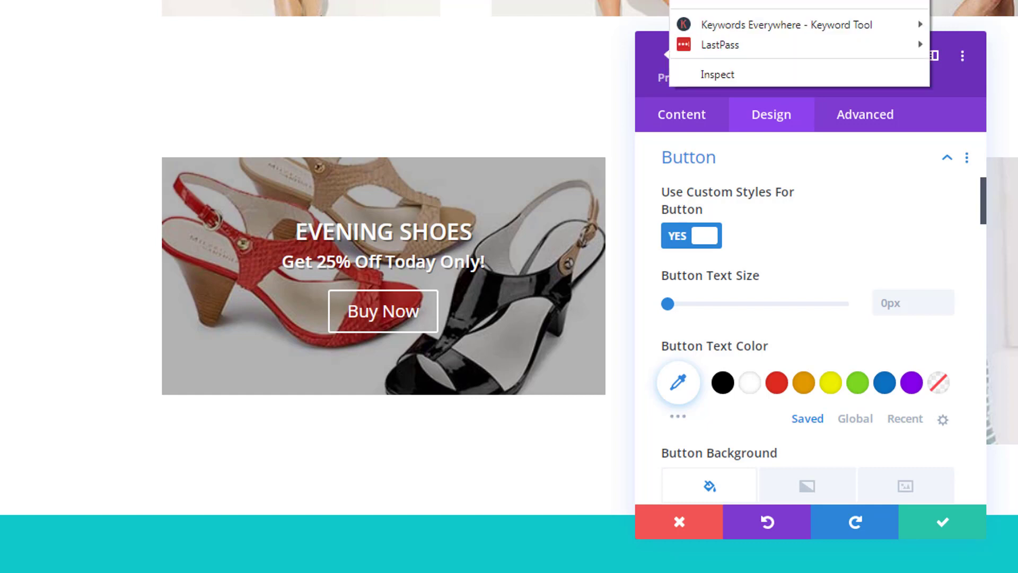
key(Escape)
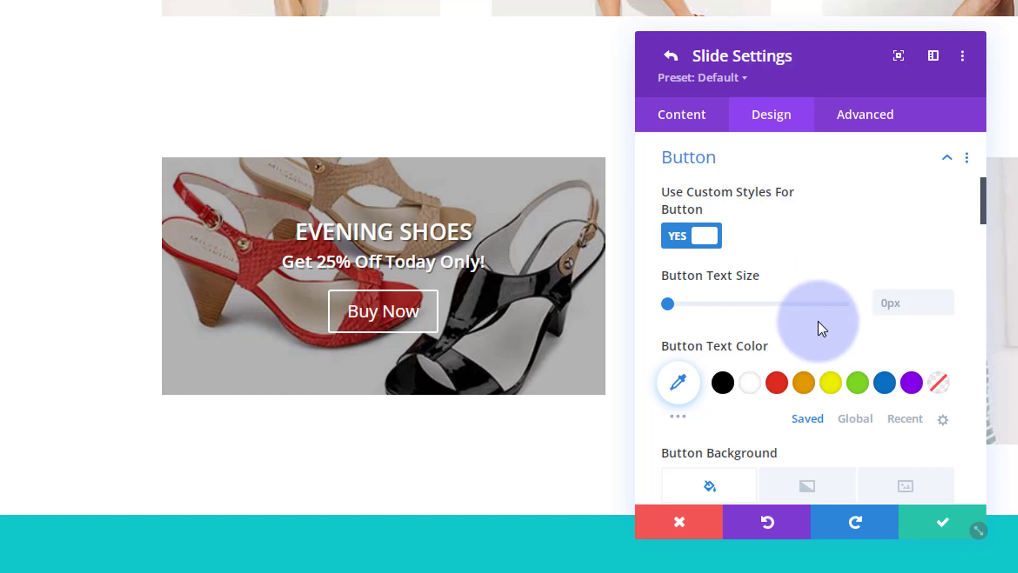
scroll(796, 314, down, 3)
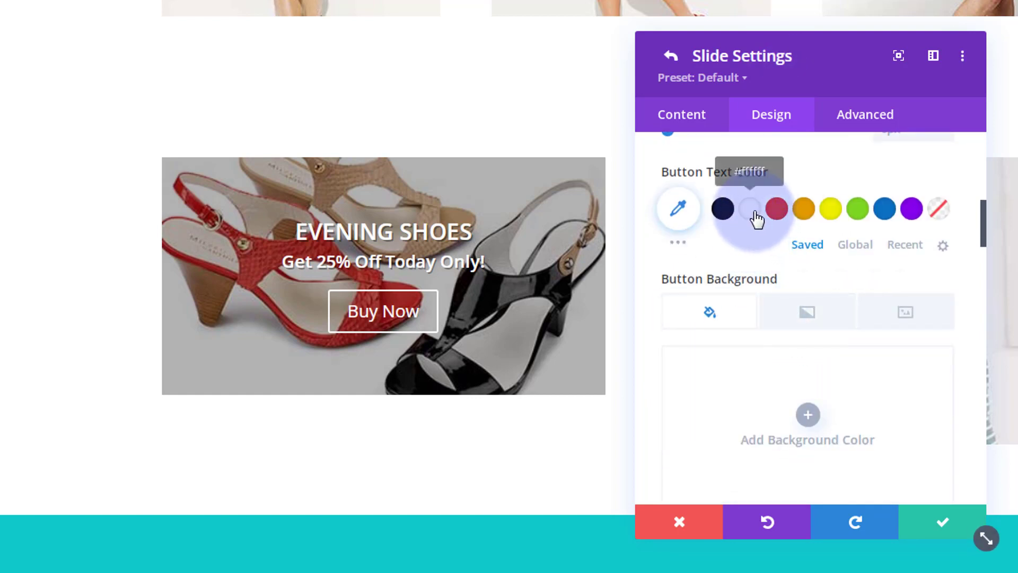
scroll(766, 241, down, 2)
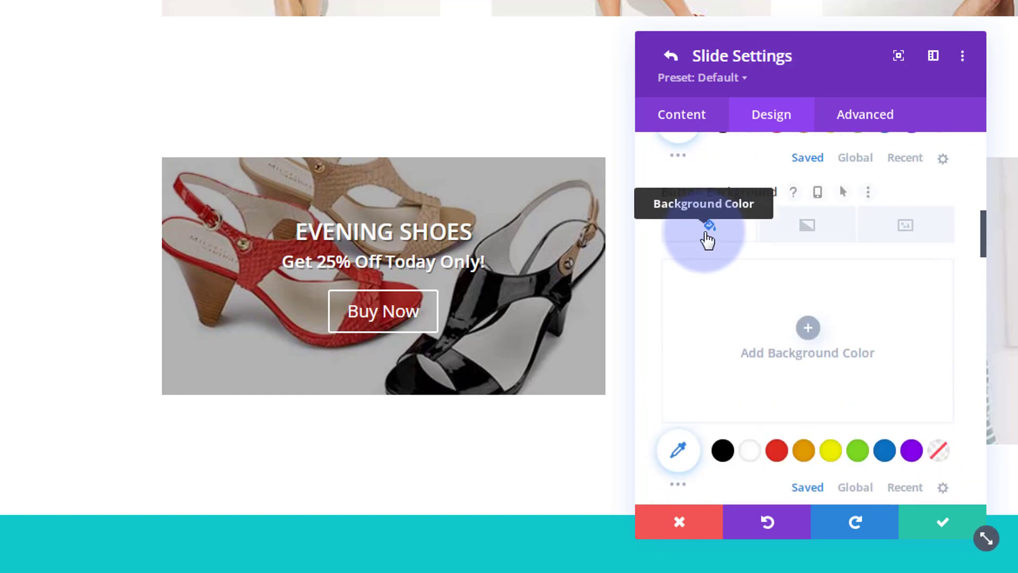
click(772, 350)
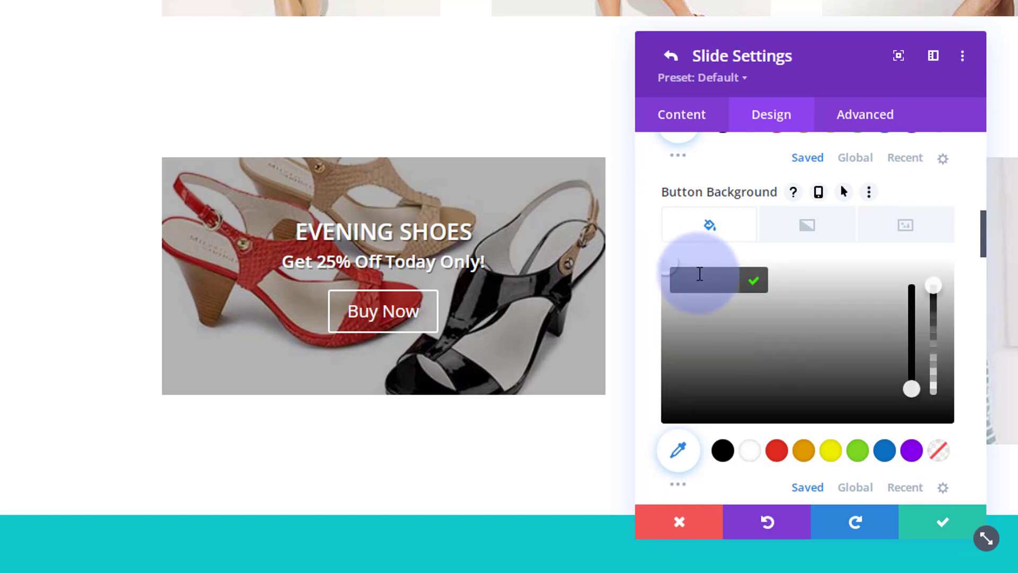
text(CC2FA2)
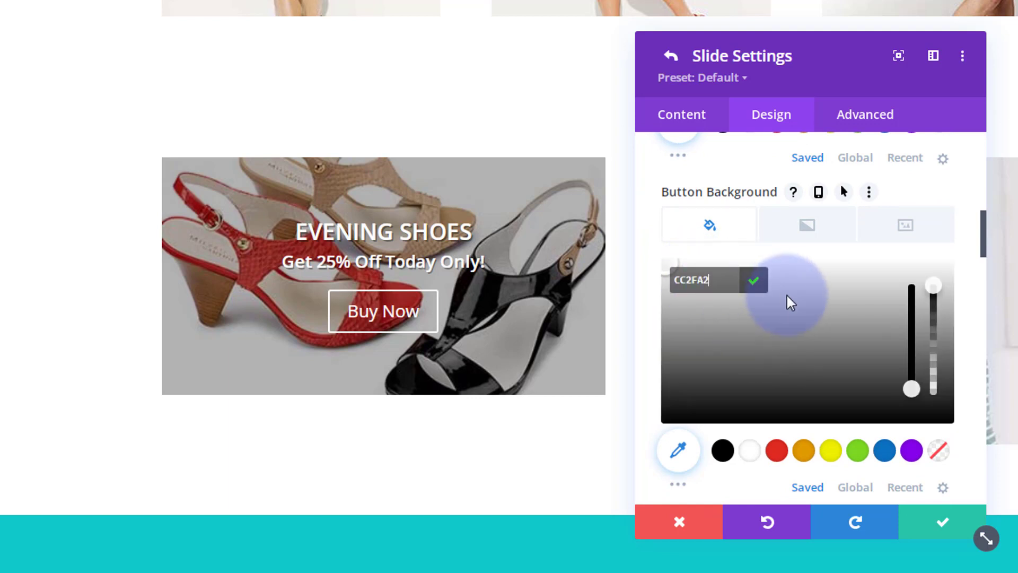
key(Return)
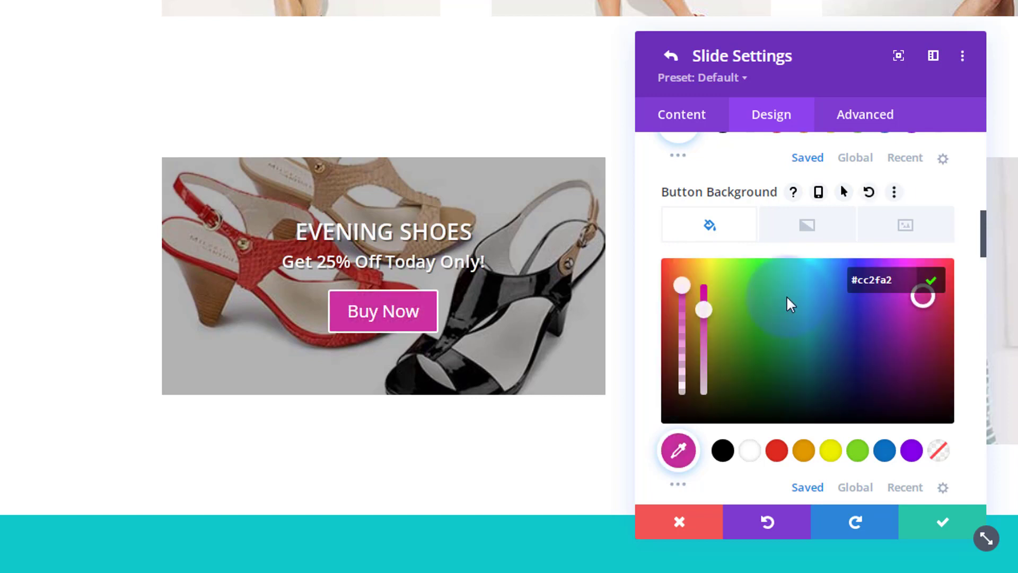
Set the Buy Now button's border width to 0px
scroll(868, 339, down, 3)
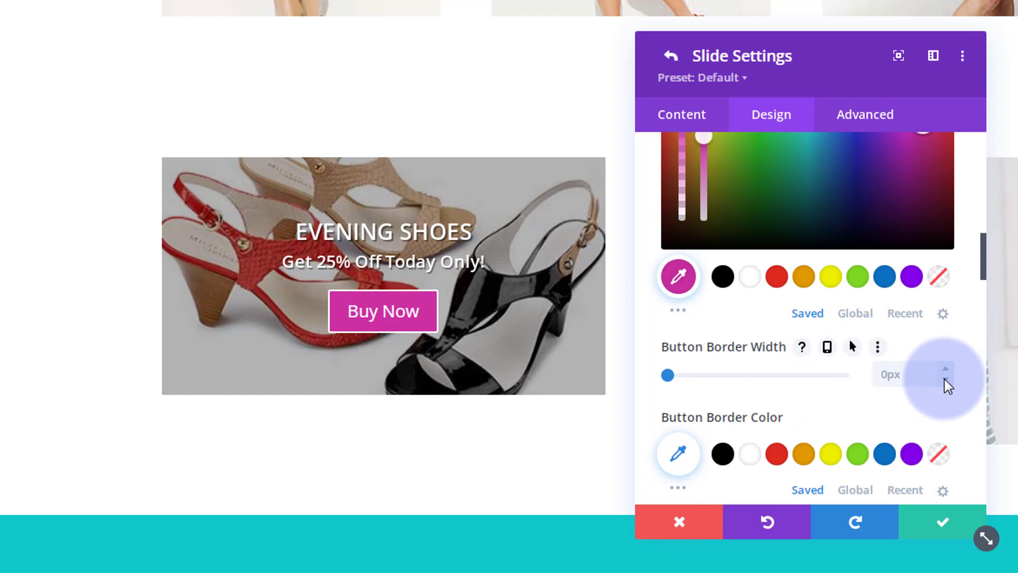
click(945, 379)
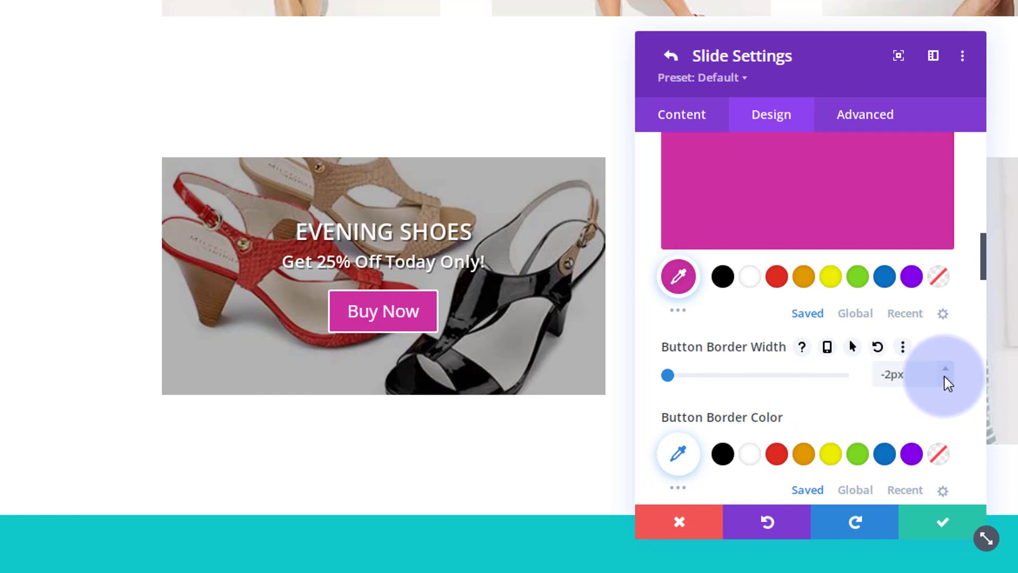
click(945, 368)
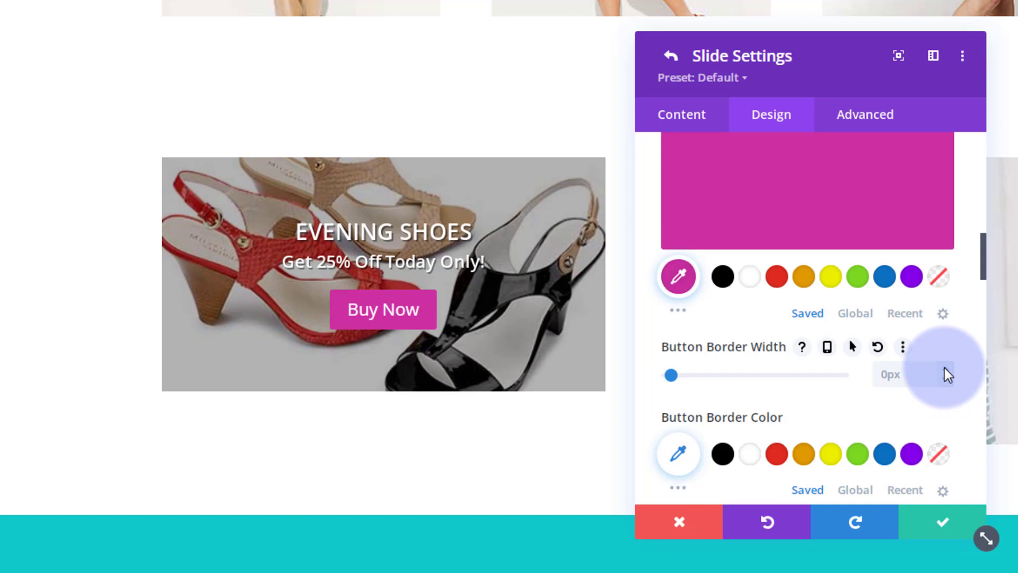
Turn off the Buy Now button's icon by setting Show Button Icon to No
scroll(887, 367, down, 5)
scroll(886, 367, down, 9)
scroll(886, 367, up, 3)
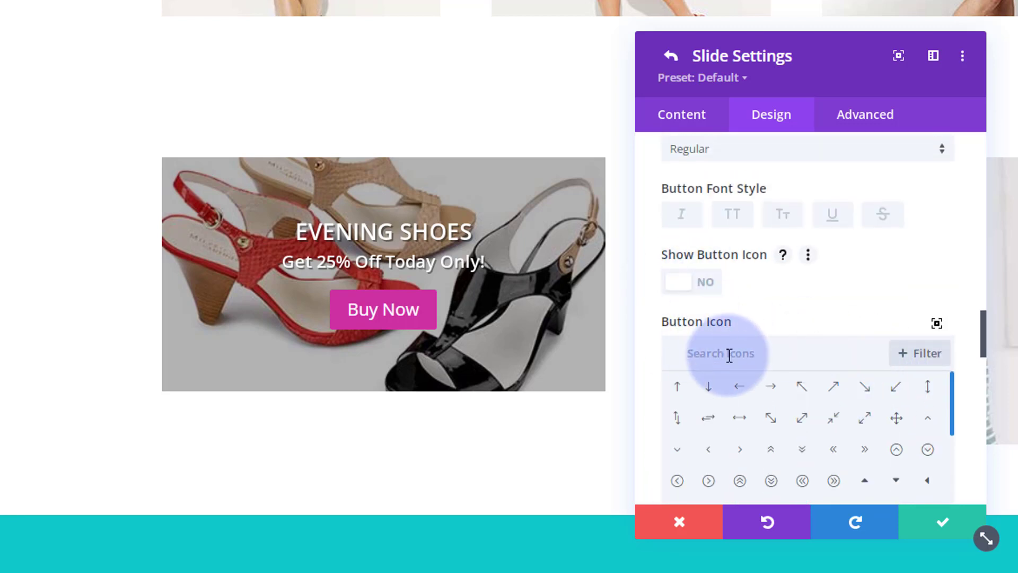
click(818, 345)
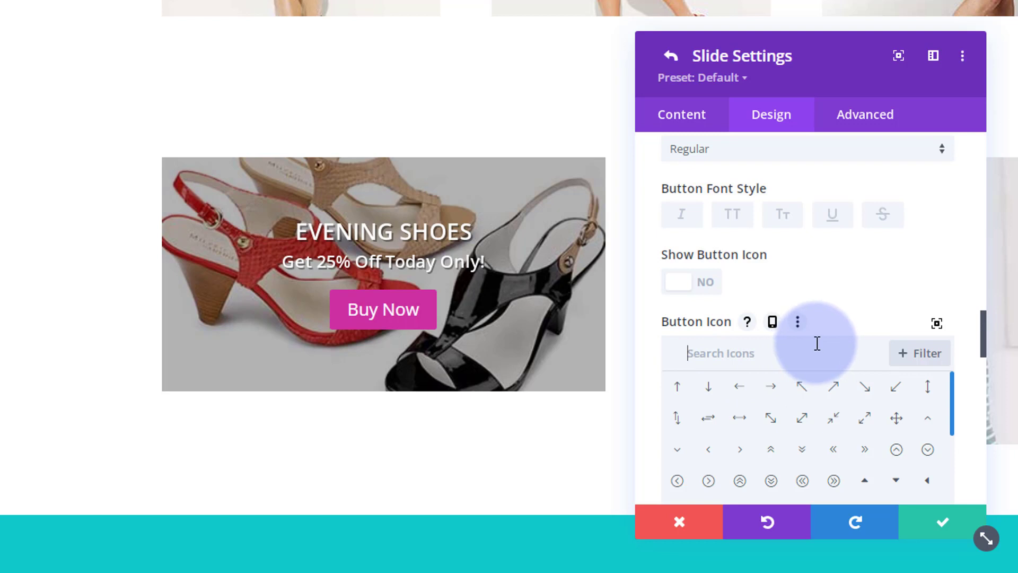
click(705, 287)
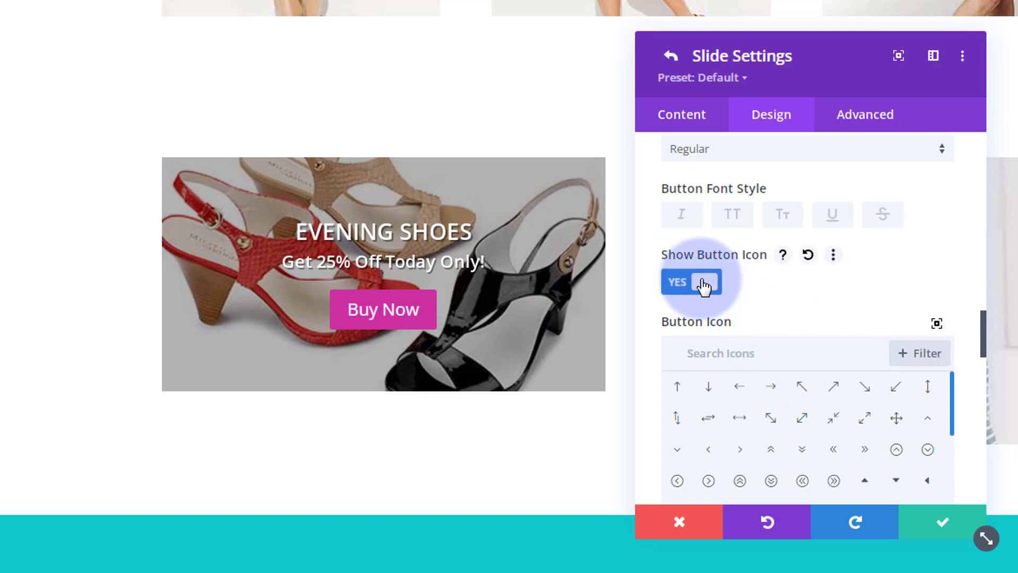
click(704, 287)
Apply the hard-edged diagonal text shadow preset with 0.08em horizontal length to the Buy Now button text
scroll(823, 257, down, 3)
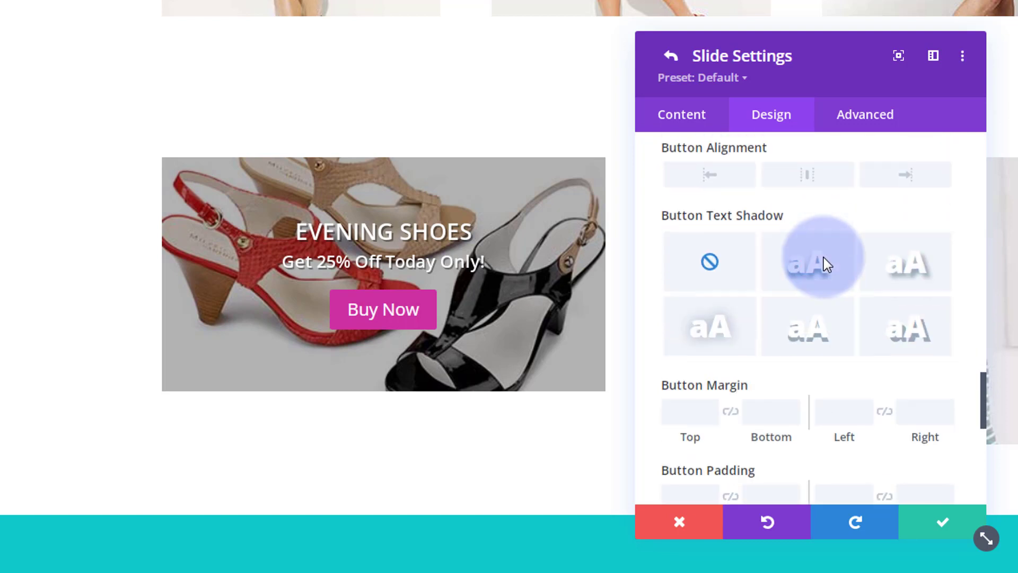
click(918, 335)
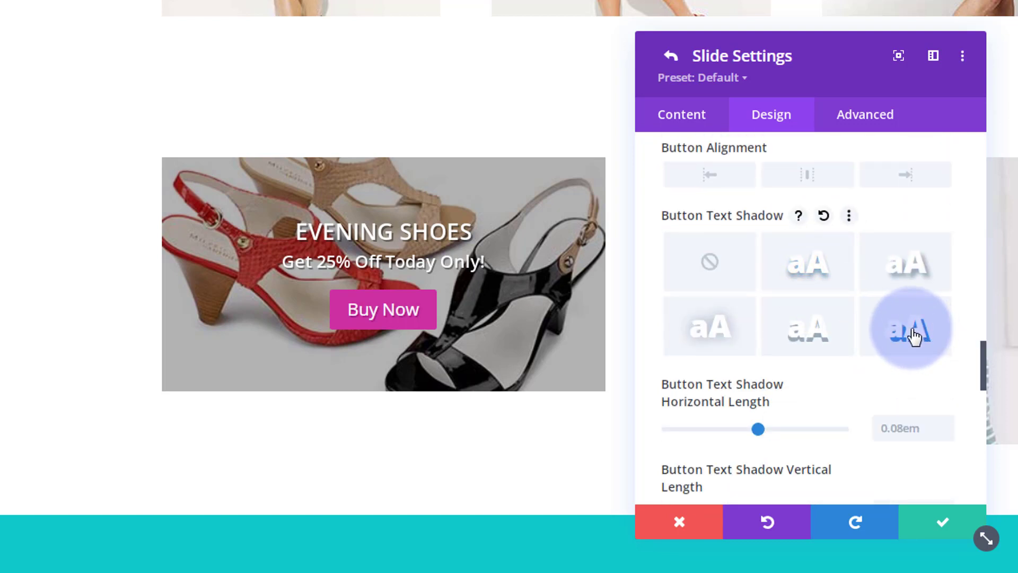
Apply the box shadow preset with the shadow only beneath the box to the Buy Now button
scroll(912, 335, down, 10)
scroll(907, 335, down, 3)
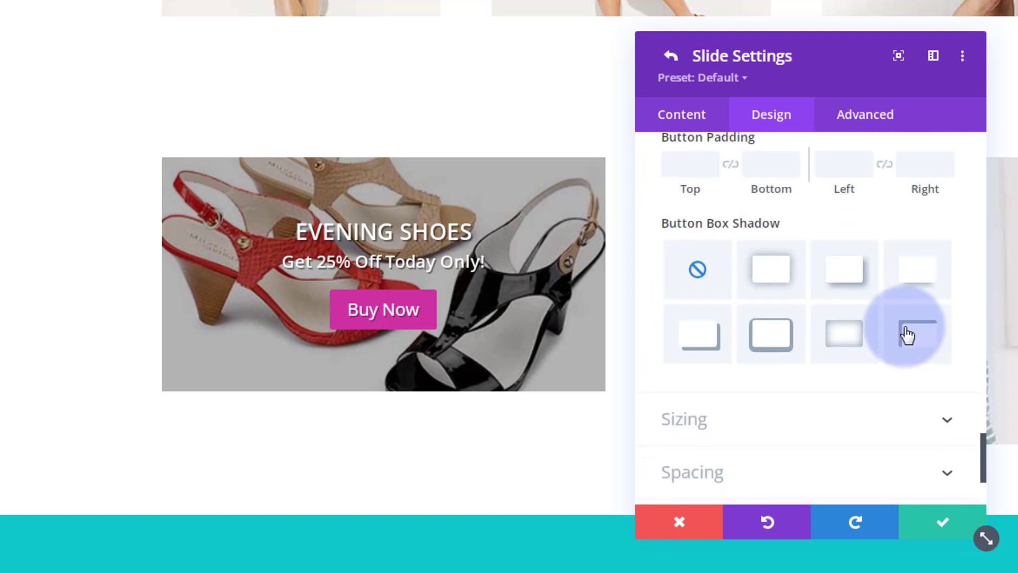
click(914, 285)
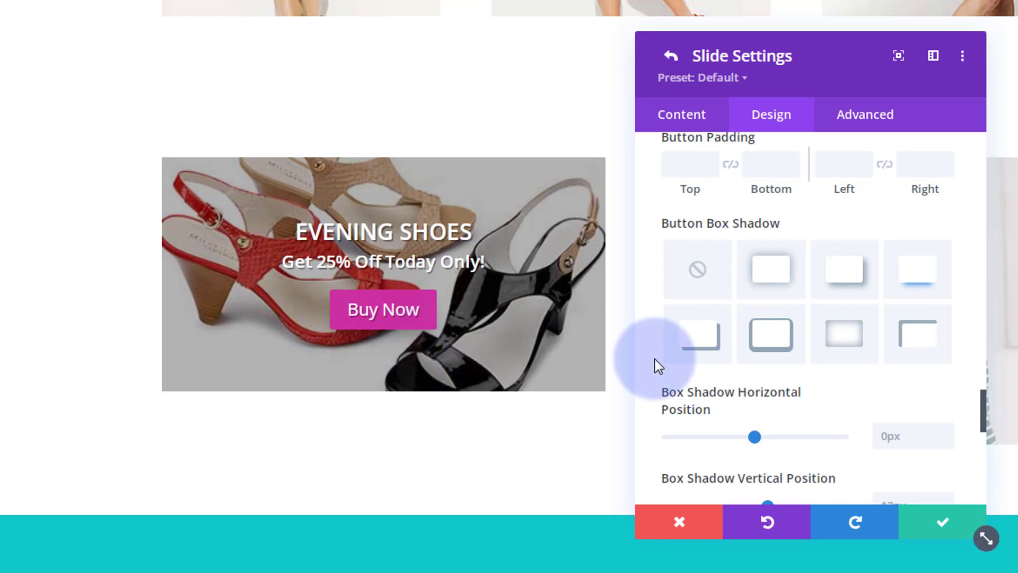
Enable hover options for the Buy Now button's background and switch to its hover state
scroll(655, 359, up, 6)
scroll(656, 359, up, 4)
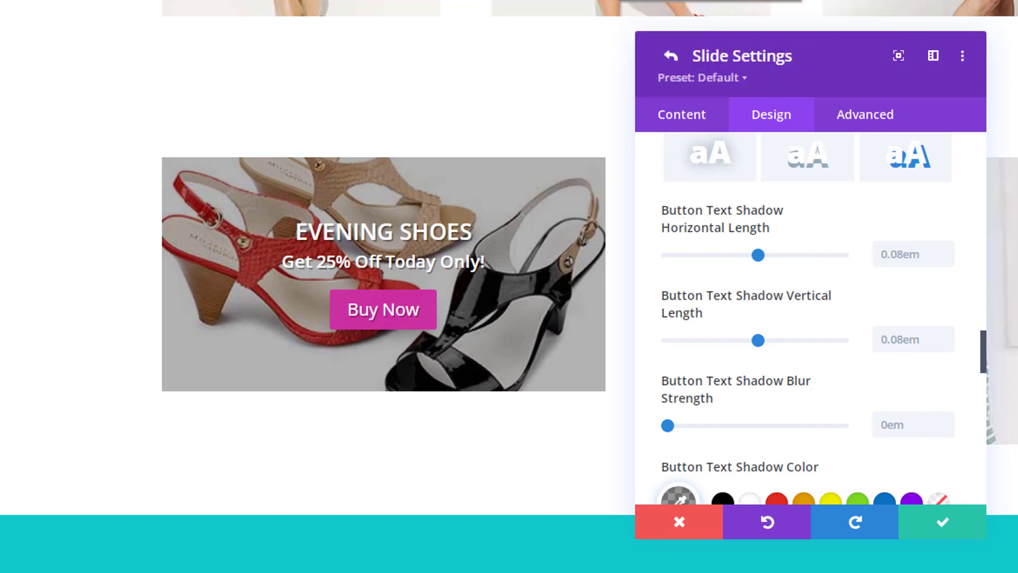
right_click(659, 0)
key(Escape)
scroll(819, 258, up, 10)
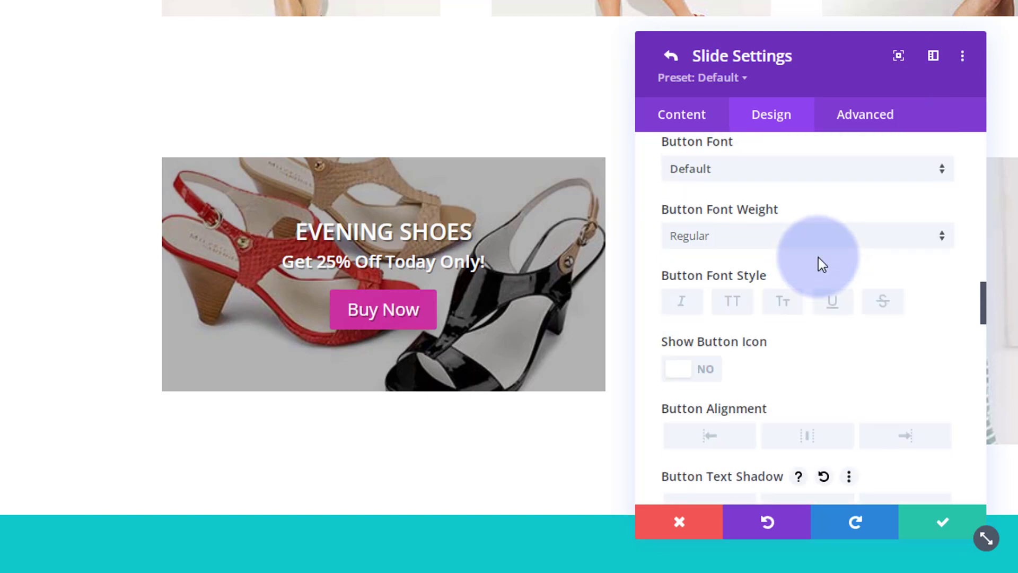
scroll(822, 260, up, 10)
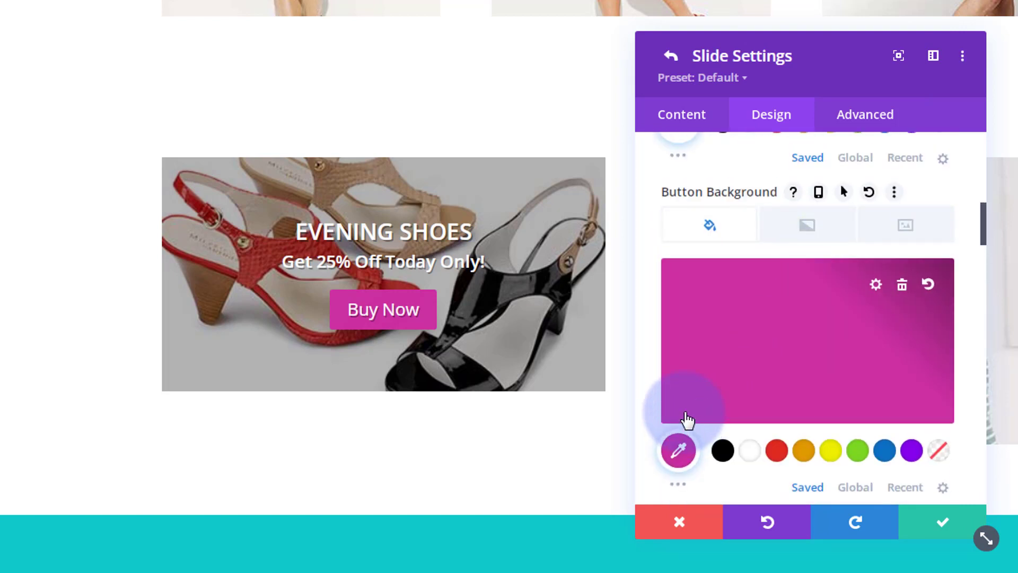
scroll(644, 423, up, 2)
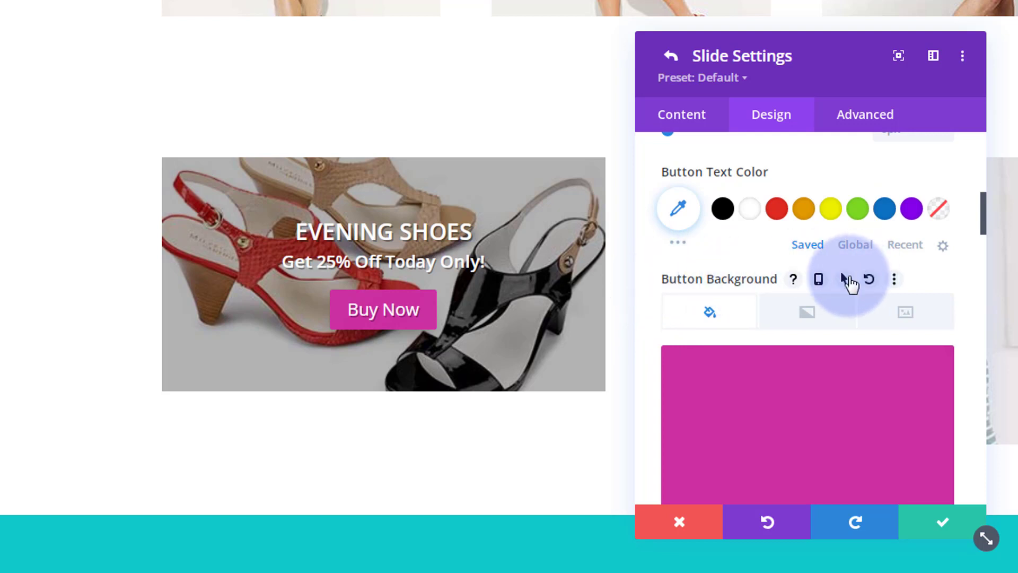
click(844, 279)
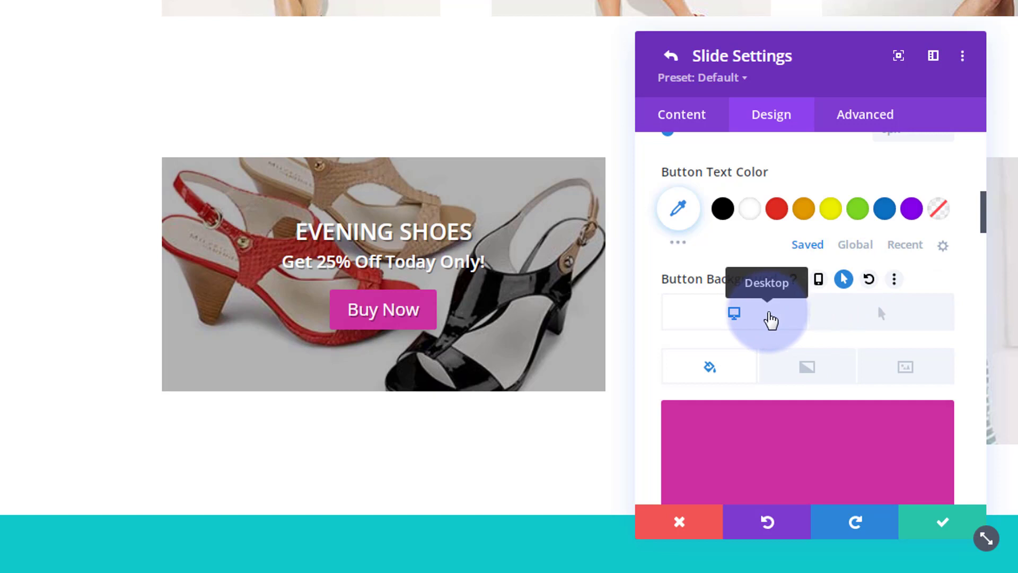
click(852, 321)
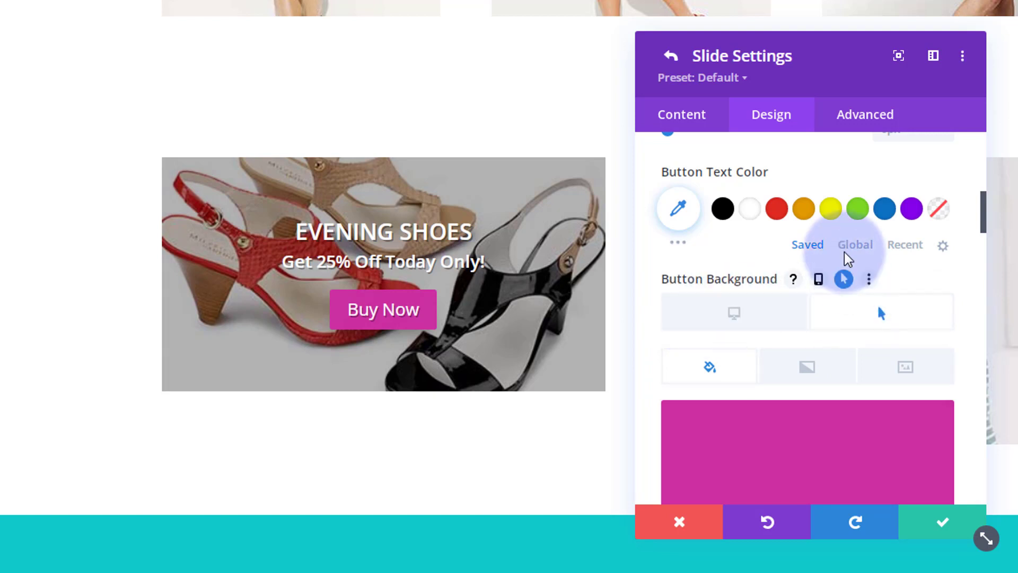
Set the button's hover background color to #54FF9E, and switch back to the desktop state
scroll(845, 257, down, 2)
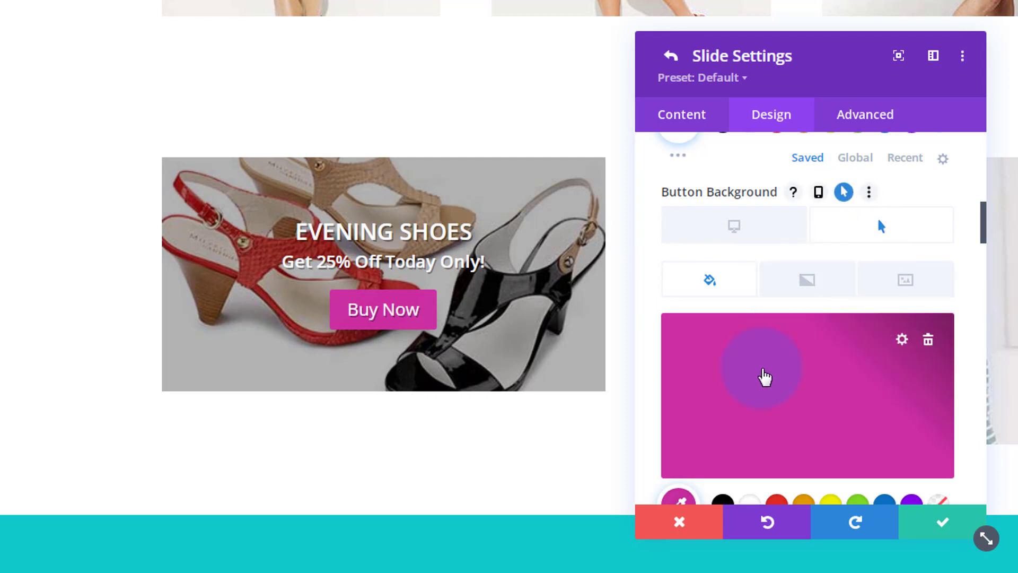
click(765, 377)
click(878, 227)
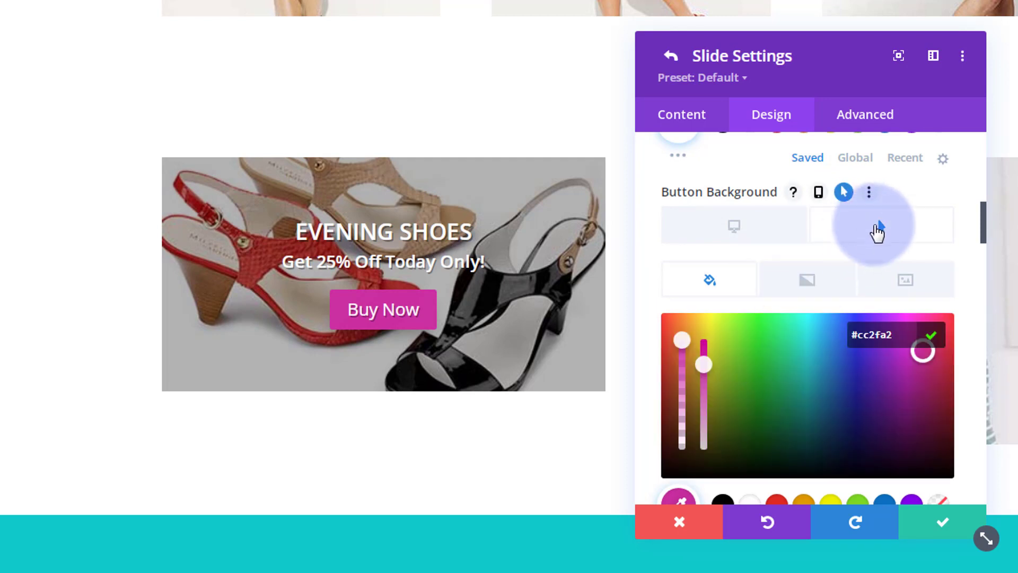
click(849, 336)
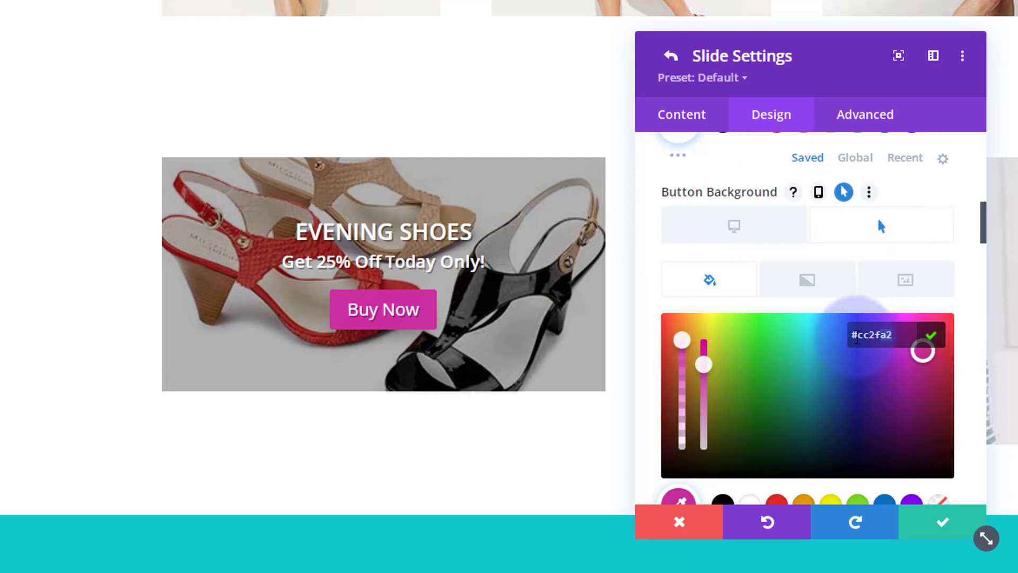
text(54FF9E)
key(Return)
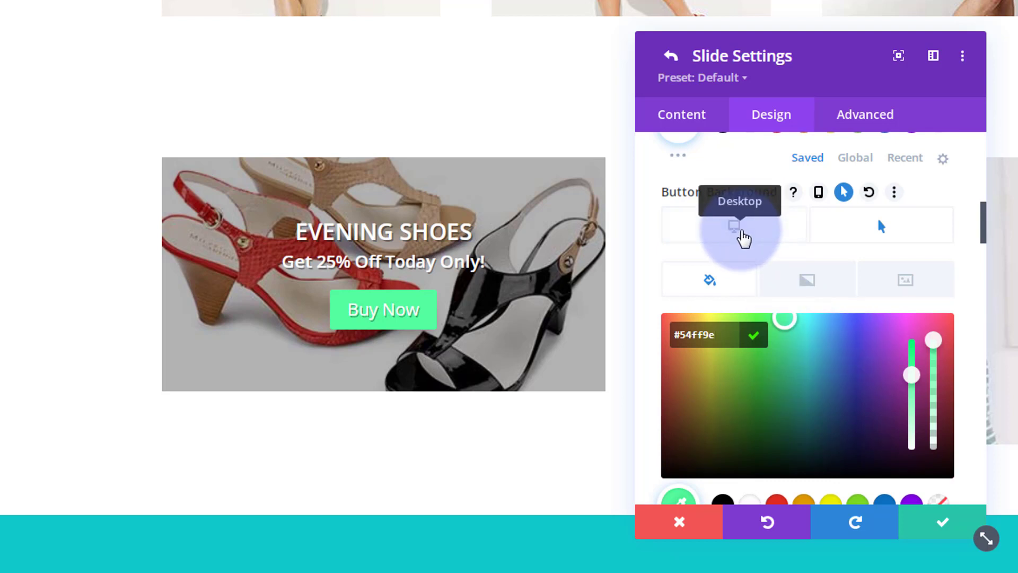
click(744, 236)
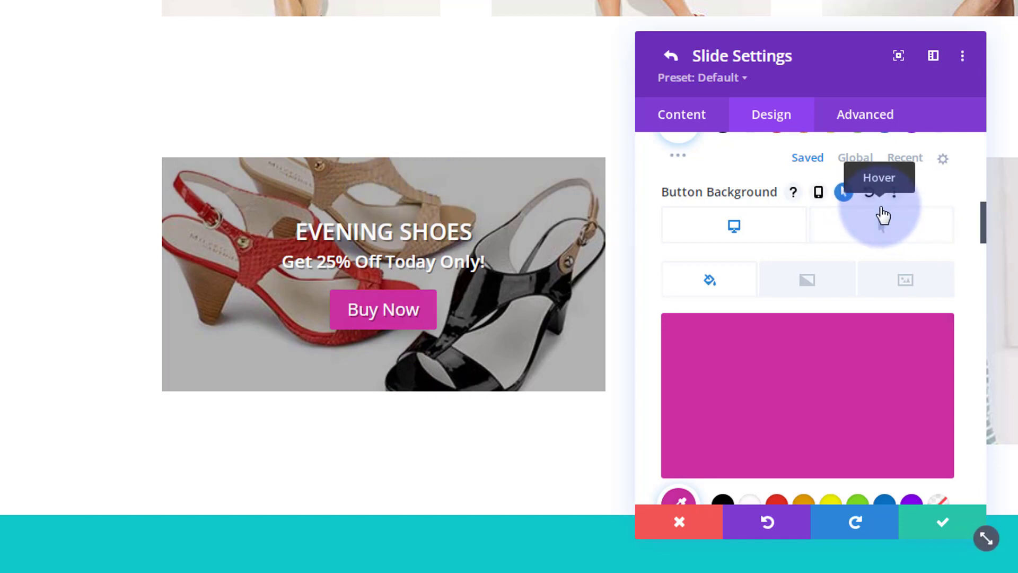
scroll(777, 232, down, 6)
scroll(778, 229, down, 15)
scroll(779, 229, down, 8)
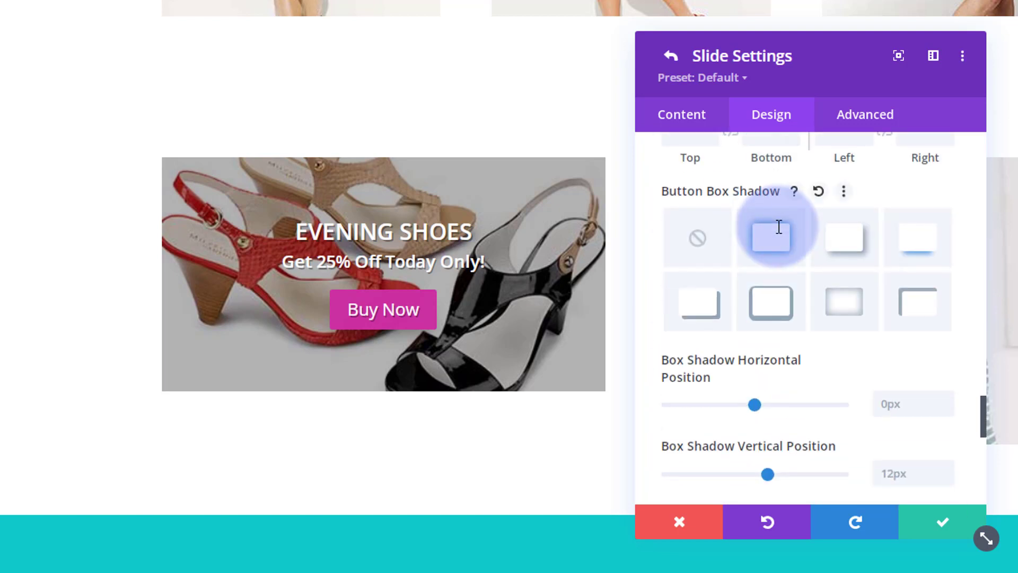
scroll(778, 229, down, 10)
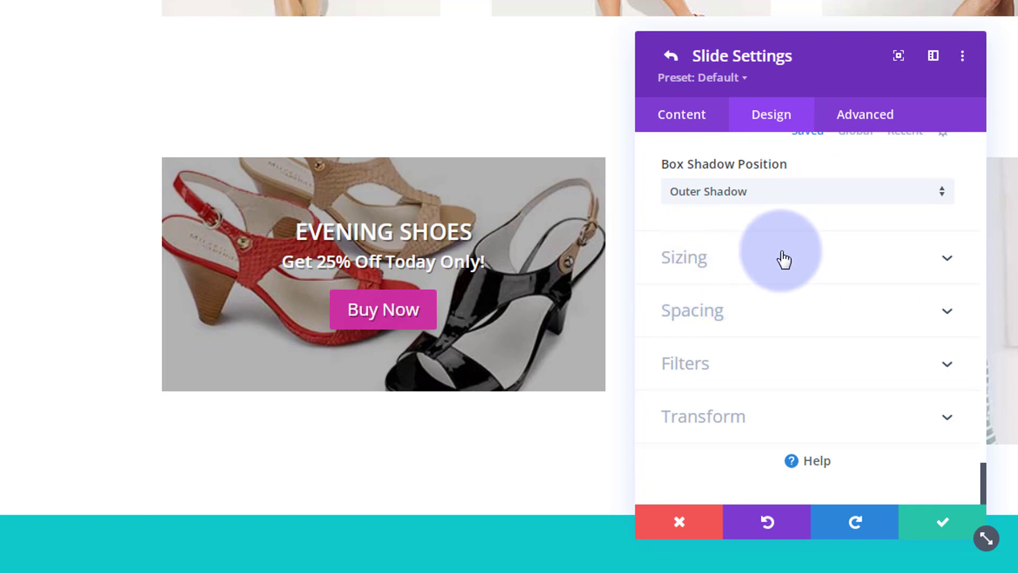
Set the Evening Shoes slide's linked top and bottom padding to 100px and save the slide
click(795, 317)
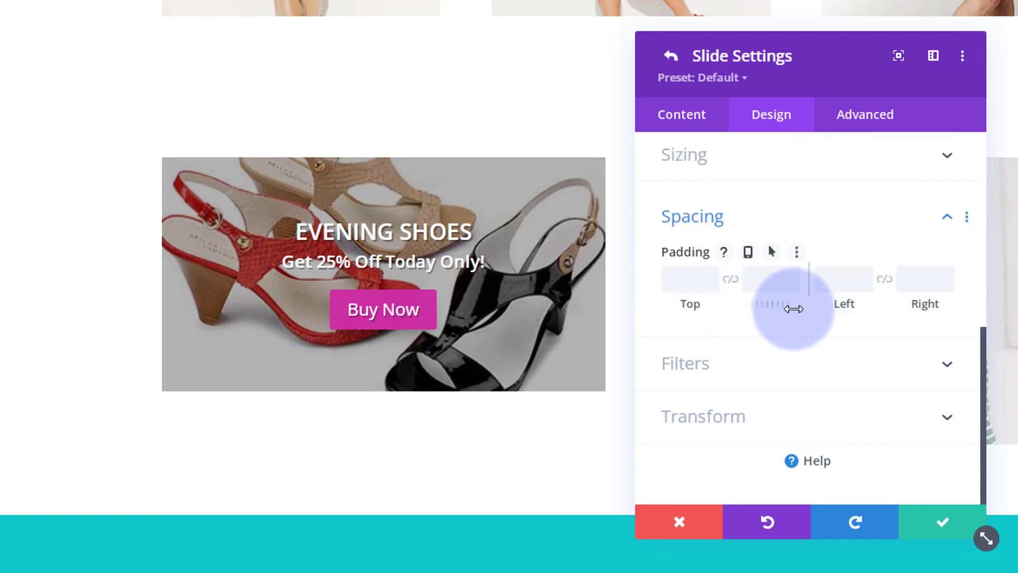
click(689, 270)
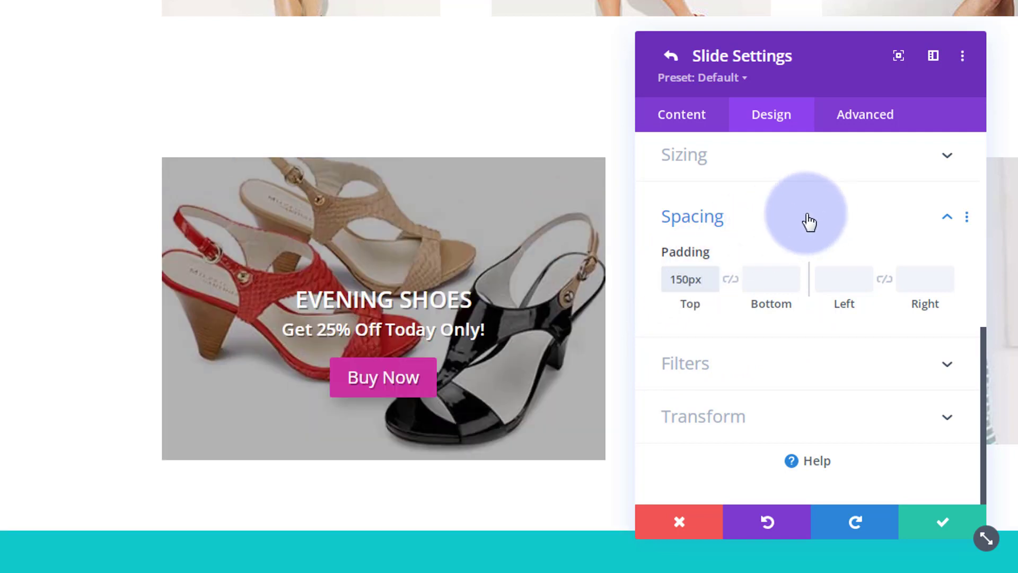
click(685, 279)
text(0)
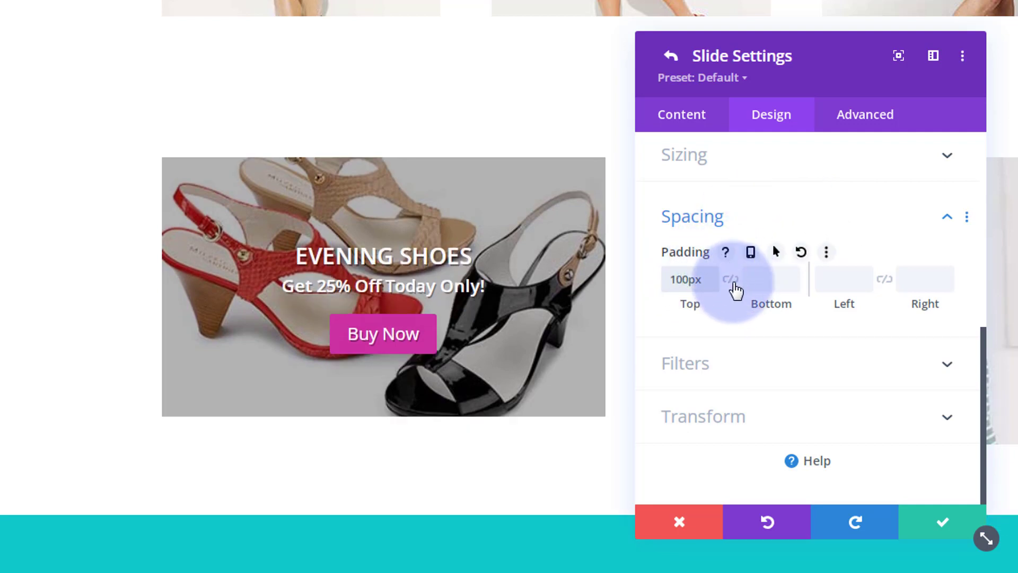
click(731, 280)
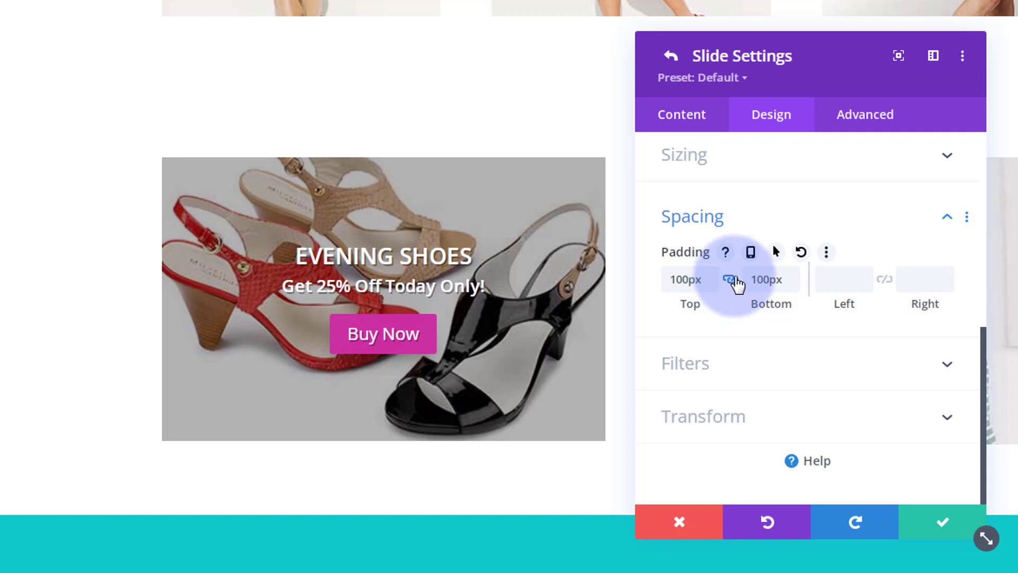
scroll(737, 284, up, 3)
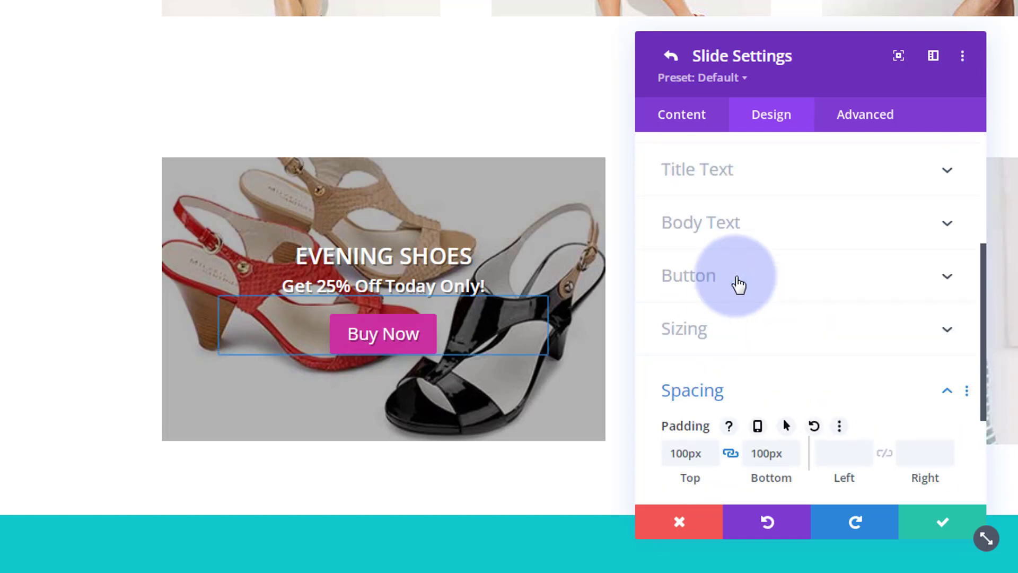
scroll(769, 345, down, 2)
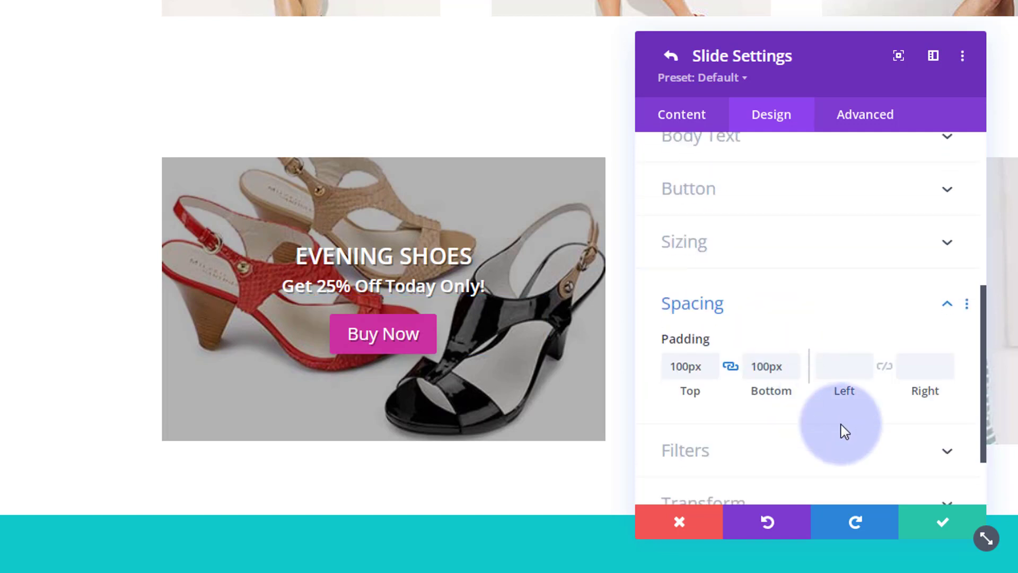
click(934, 525)
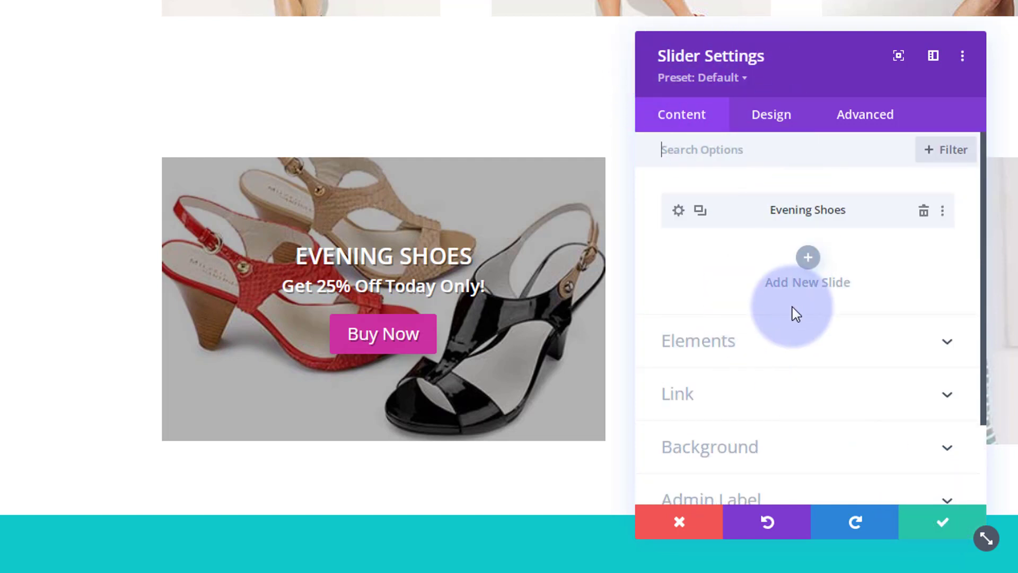
Duplicate the Evening Shoes slide twice and open the settings of the second slide
click(701, 212)
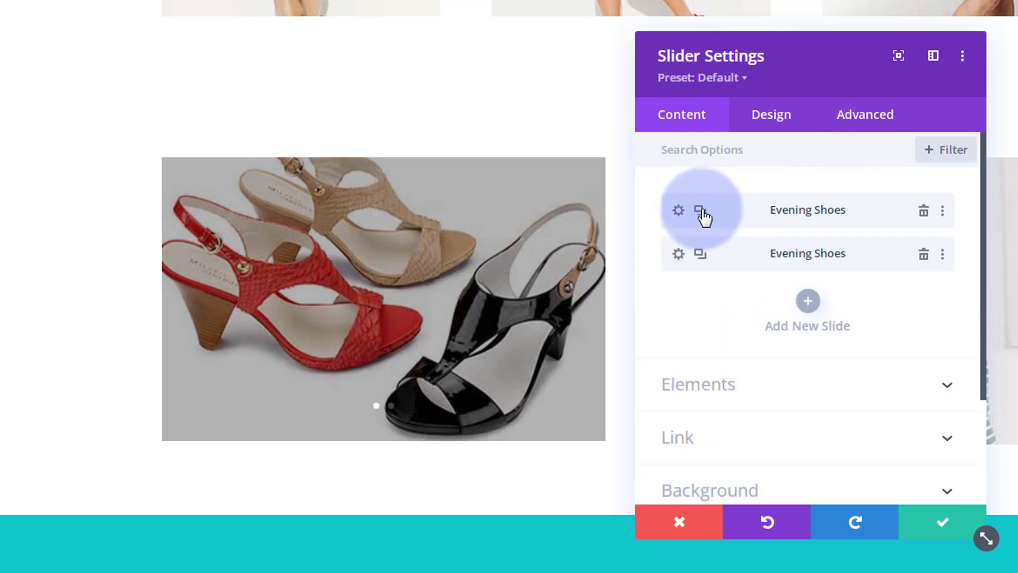
click(701, 254)
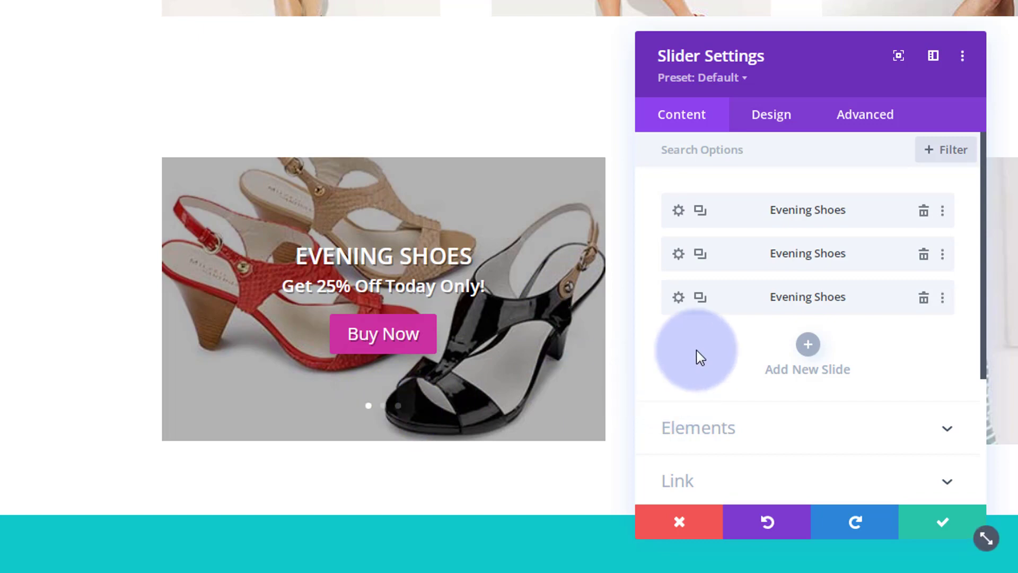
click(679, 255)
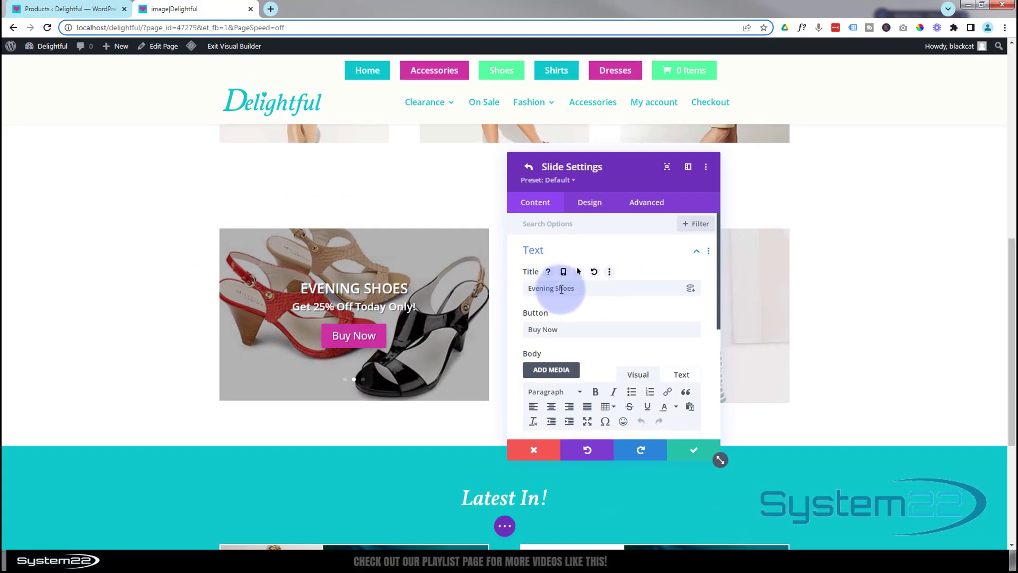
Copy the Evening Bags product's page link from the WooCommerce products list
click(64, 9)
scroll(217, 320, down, 1)
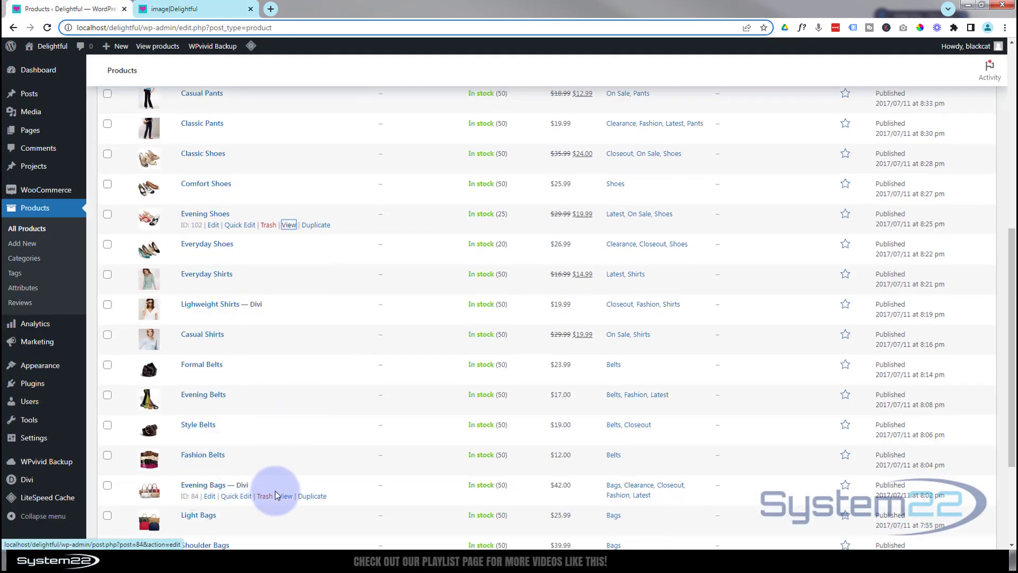
right_click(284, 496)
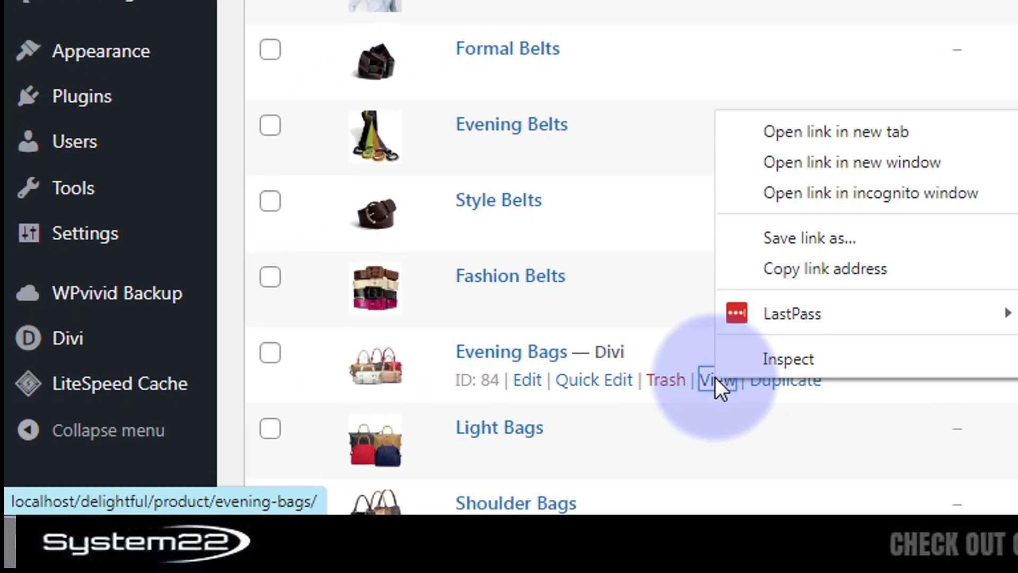
click(819, 271)
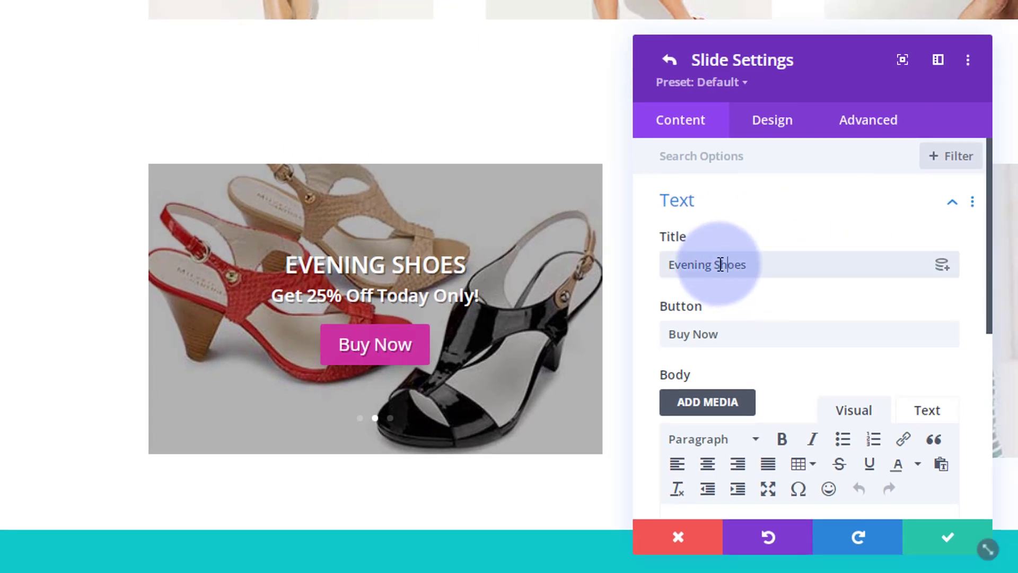
drag(716, 264, 747, 263)
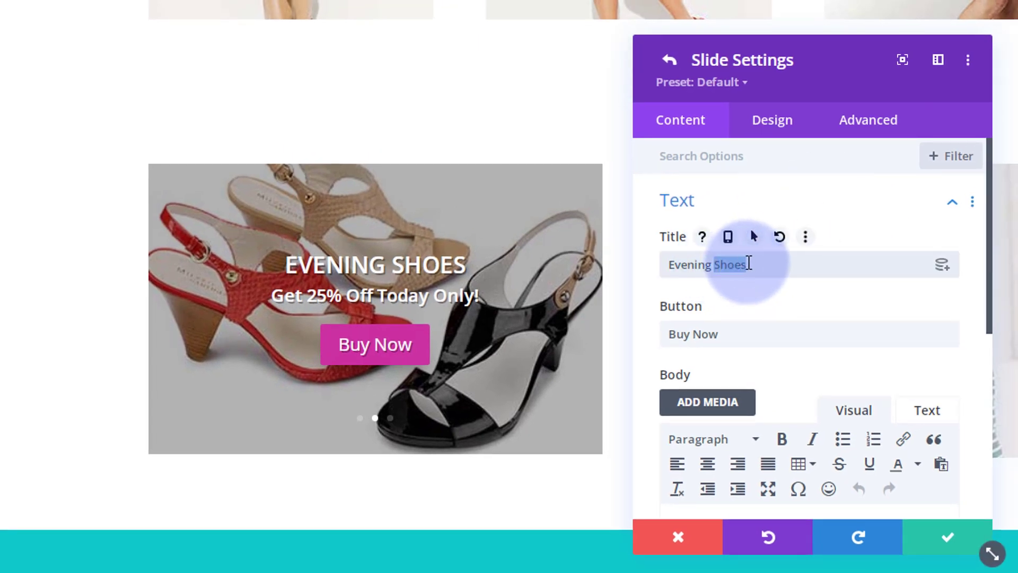
text(Bags)
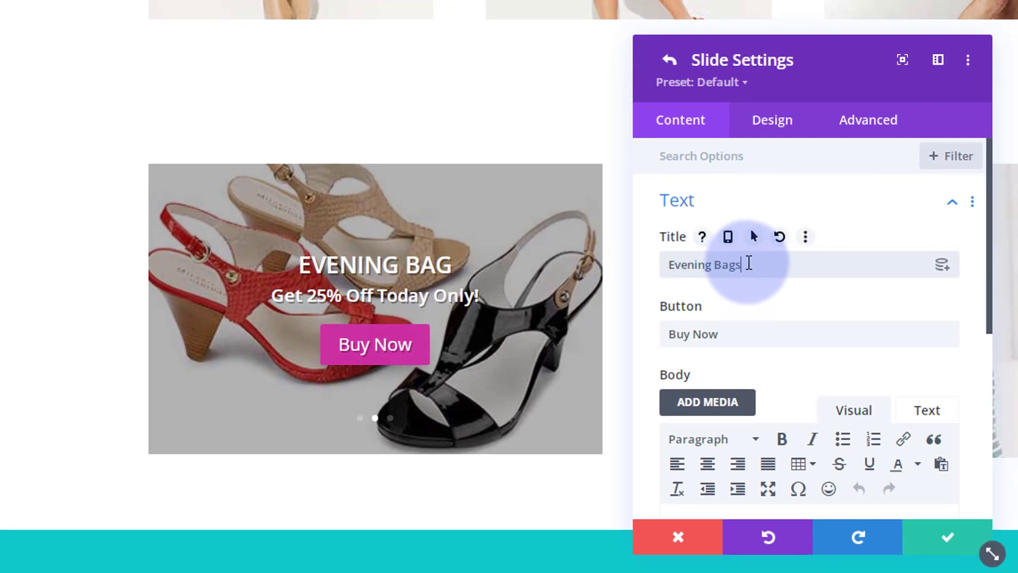
scroll(753, 265, down, 5)
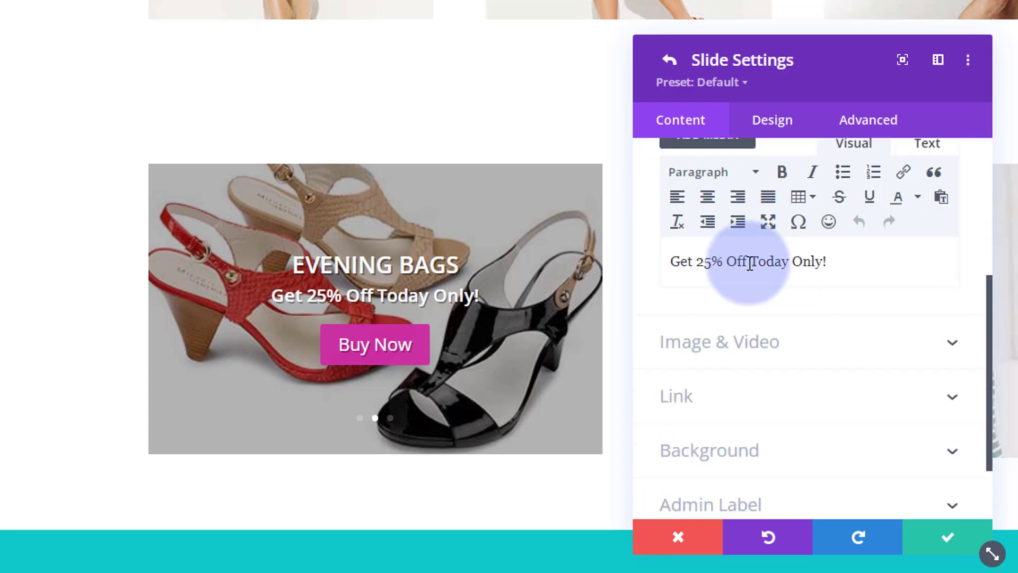
click(723, 396)
drag(668, 228, 1015, 204)
key(BackSpace)
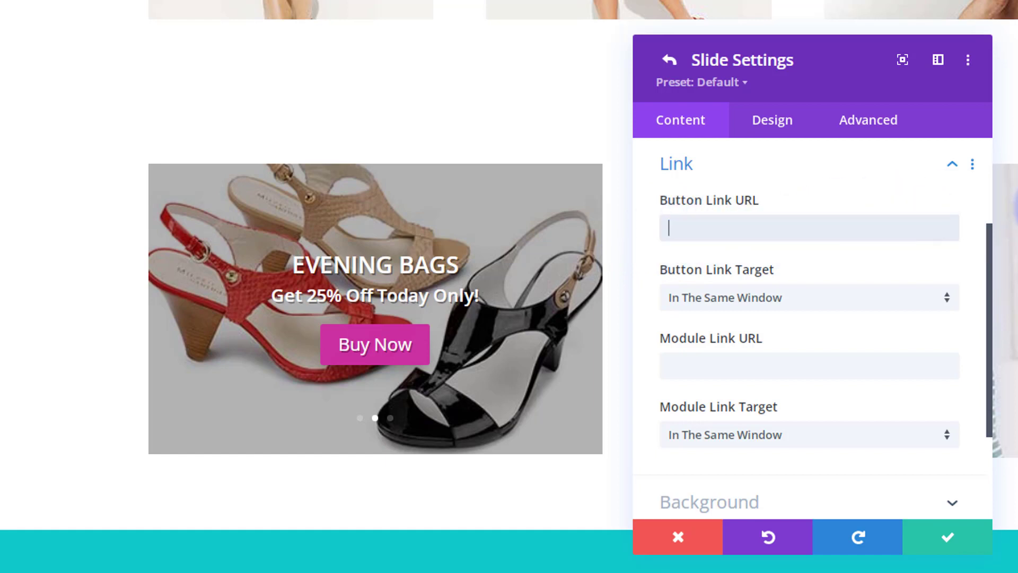
text(http://localhost/delightful/product/evening-bags/)
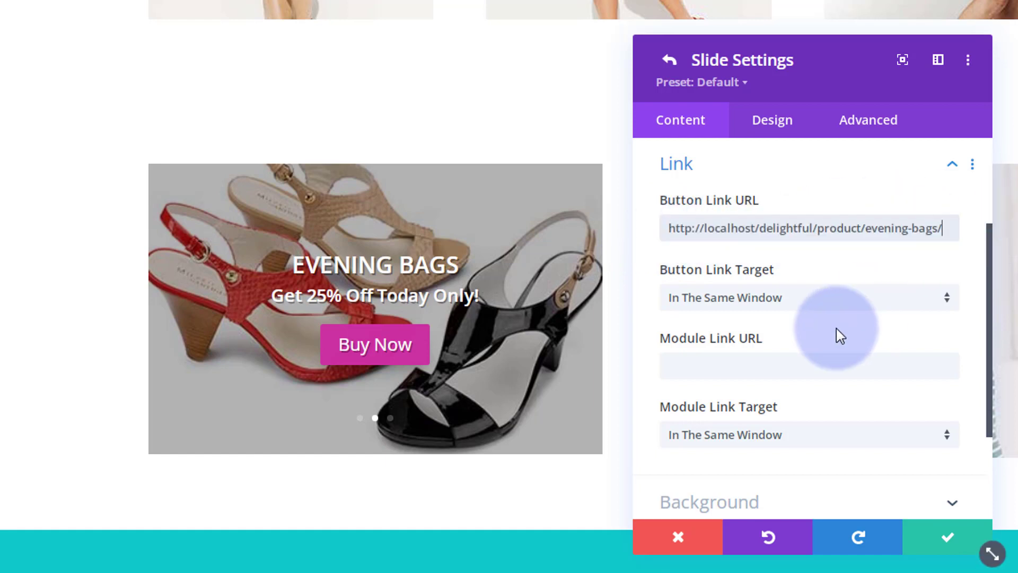
Replace the Evening Bags slide's background image with the media library photo of brown, black, red and white handbags, and save the slide
scroll(837, 330, down, 1)
scroll(836, 335, down, 3)
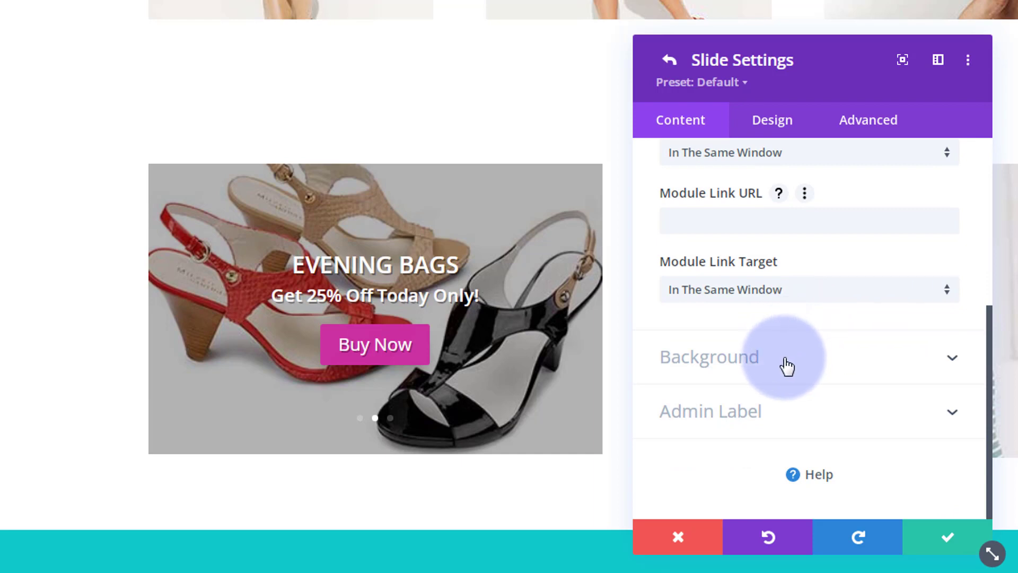
click(766, 364)
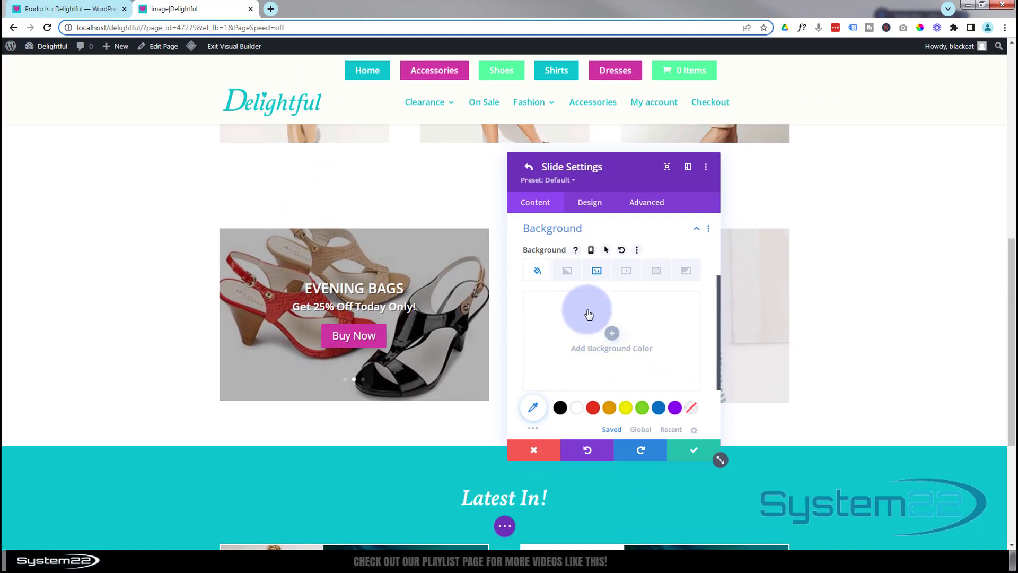
click(603, 275)
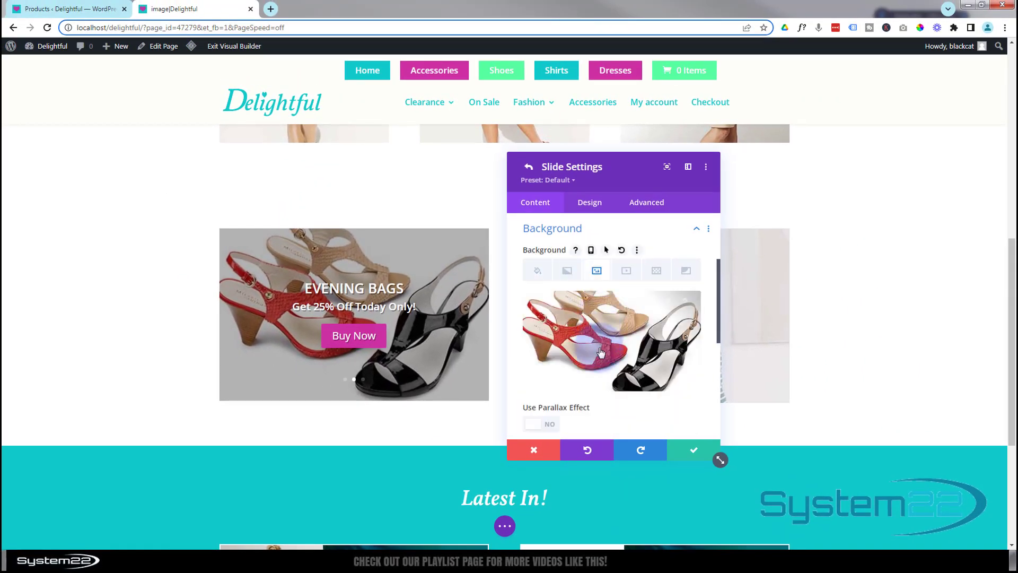
click(603, 352)
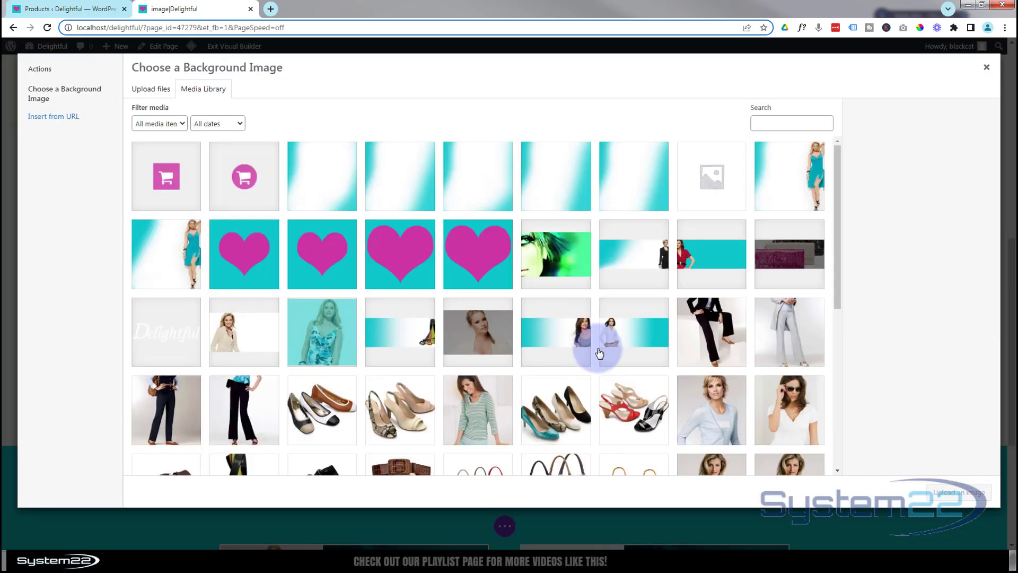
scroll(539, 337, down, 3)
click(498, 346)
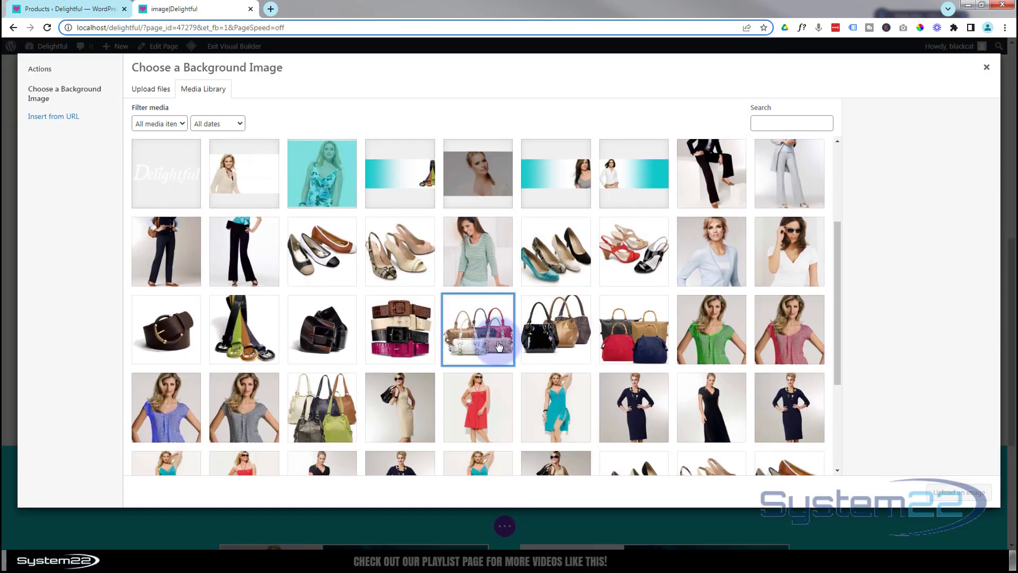
click(946, 494)
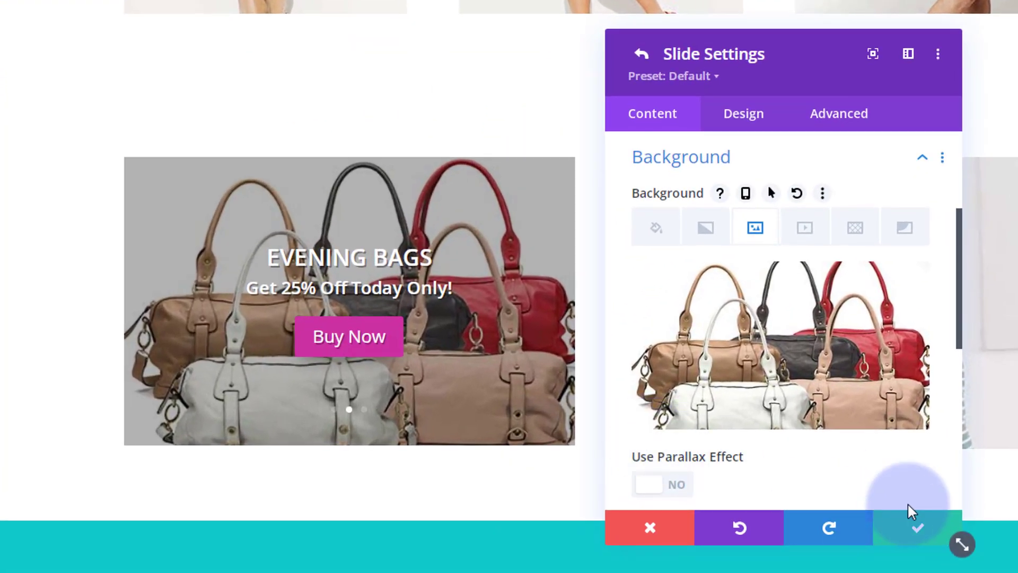
click(917, 528)
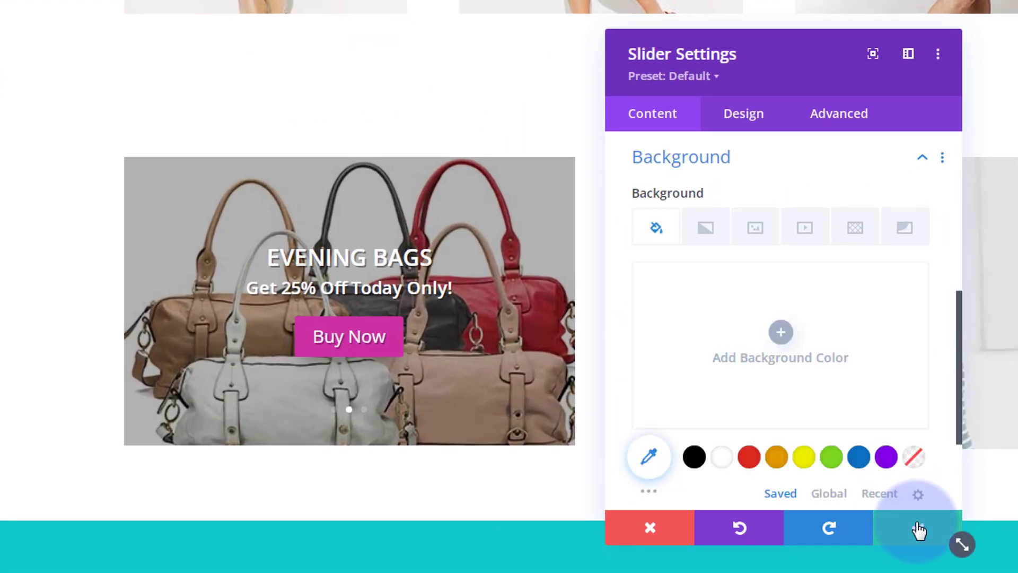
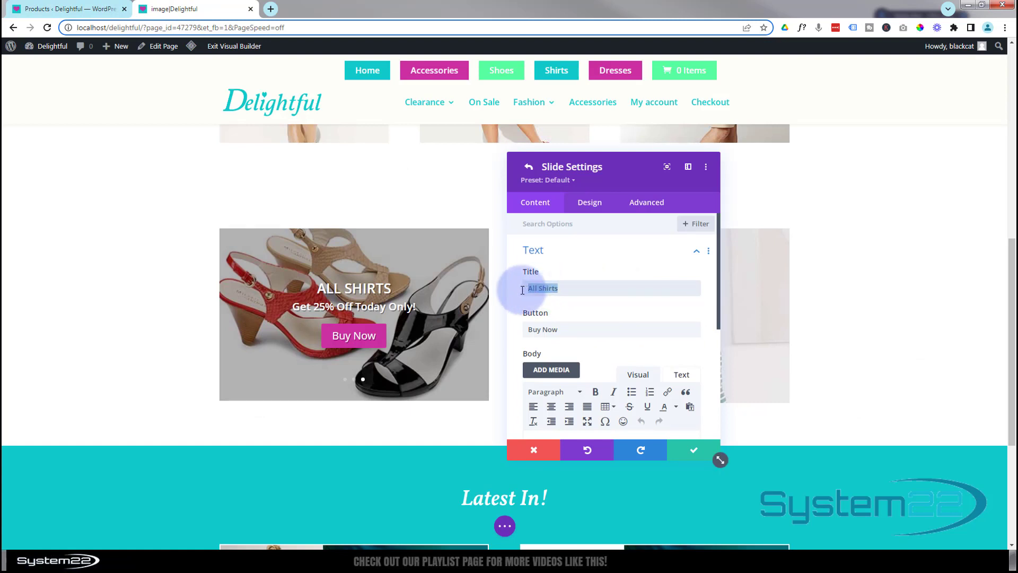
text(Evening Belt)
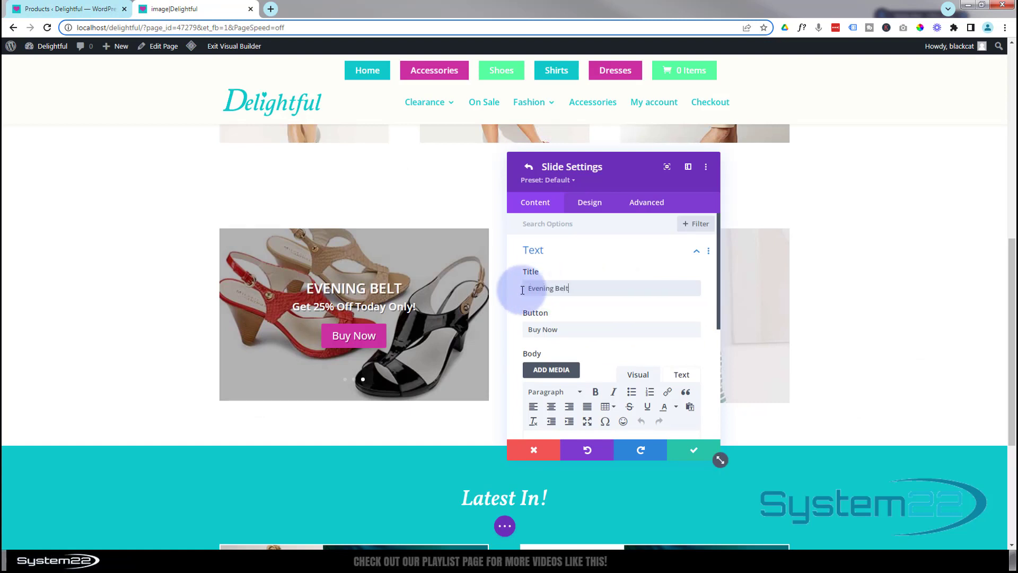
text(s)
scroll(581, 342, down, 3)
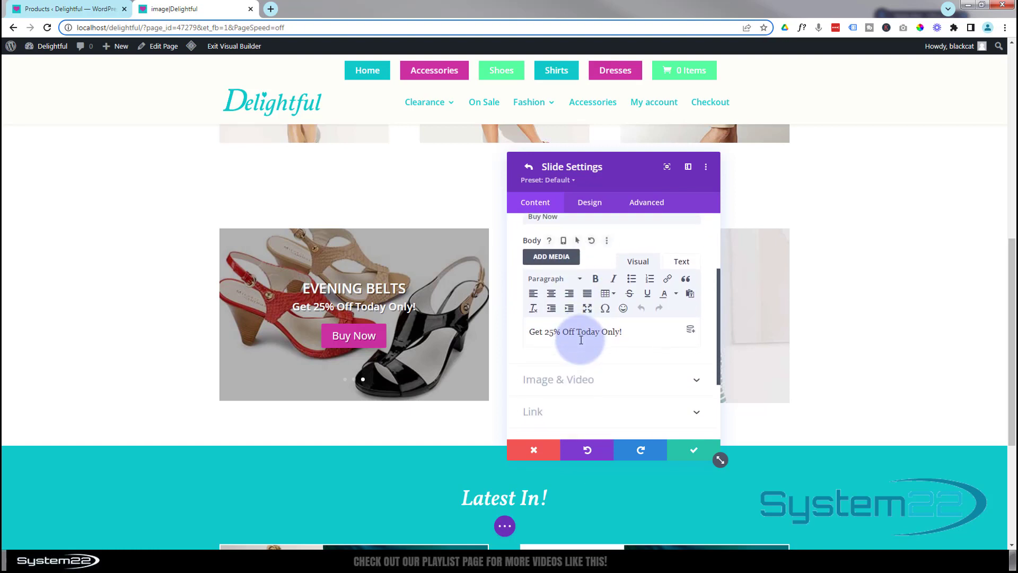
scroll(581, 339, down, 1)
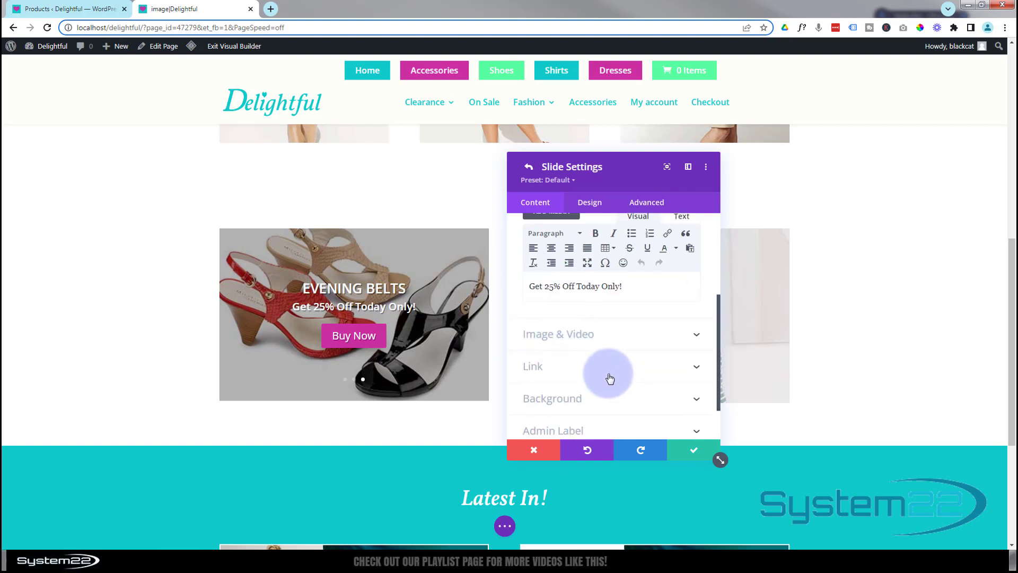
click(533, 366)
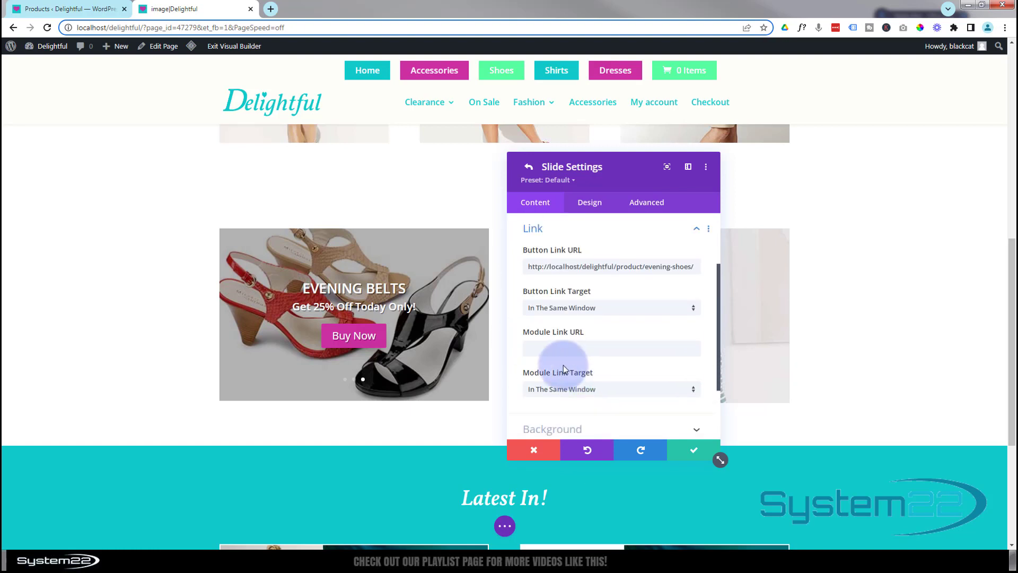
triple_click(531, 262)
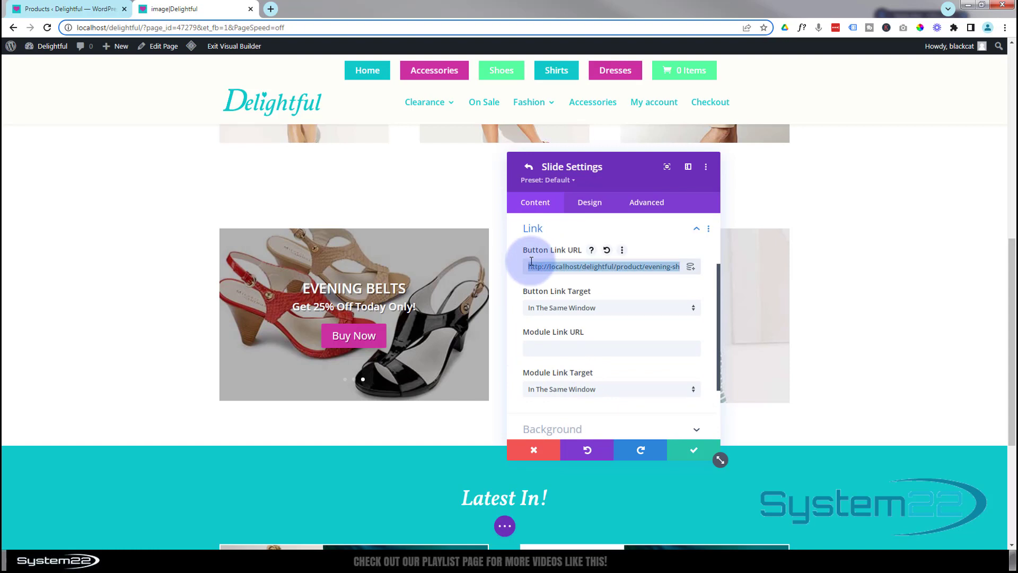
key(BackSpace)
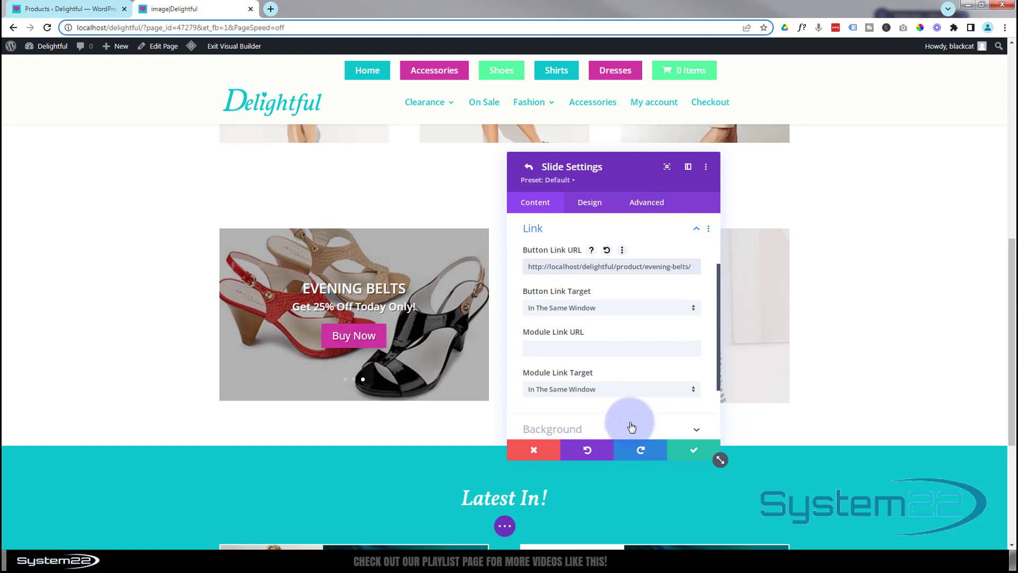
Replace the Evening Belts slide's background image with belt-4.jpg, the media library photo of black, green, tan and navy belts
scroll(625, 411, down, 2)
click(596, 343)
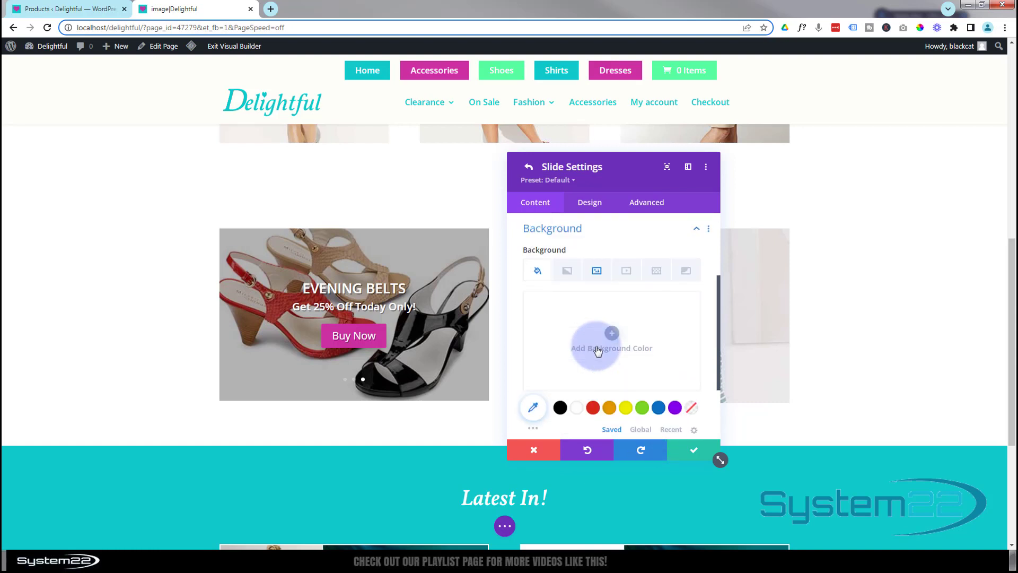
click(597, 270)
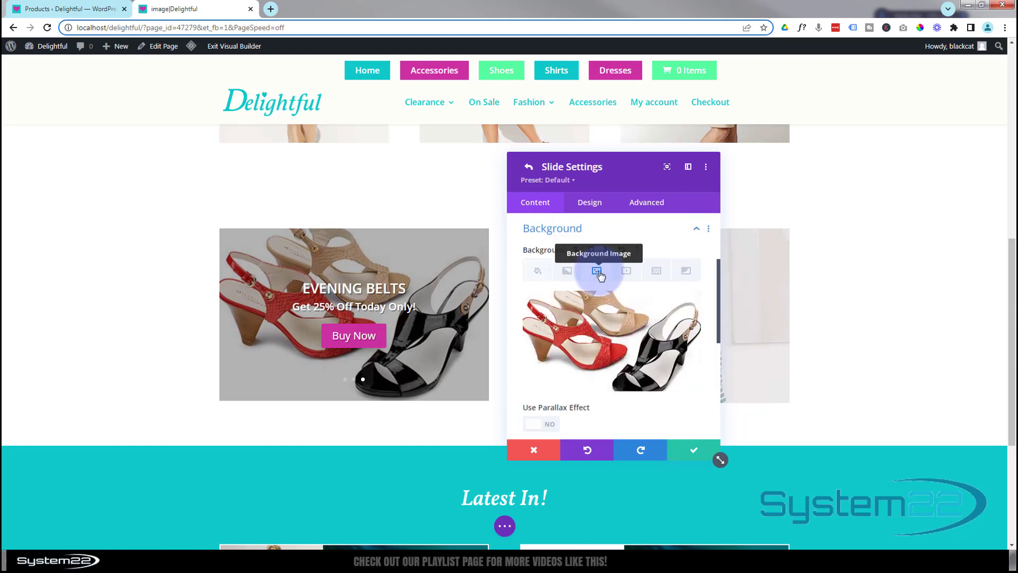
click(603, 340)
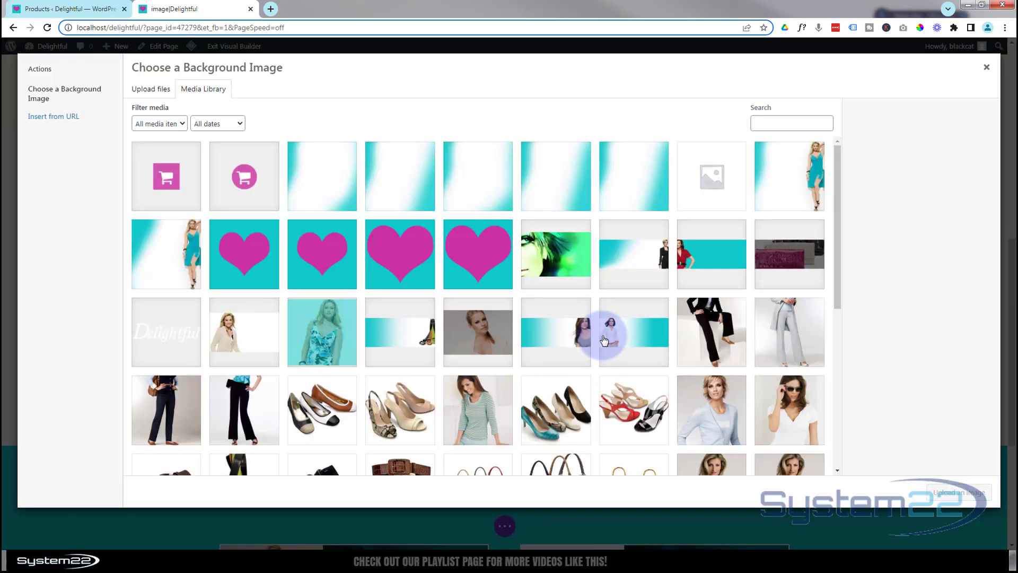
scroll(522, 345, down, 1)
scroll(522, 346, down, 3)
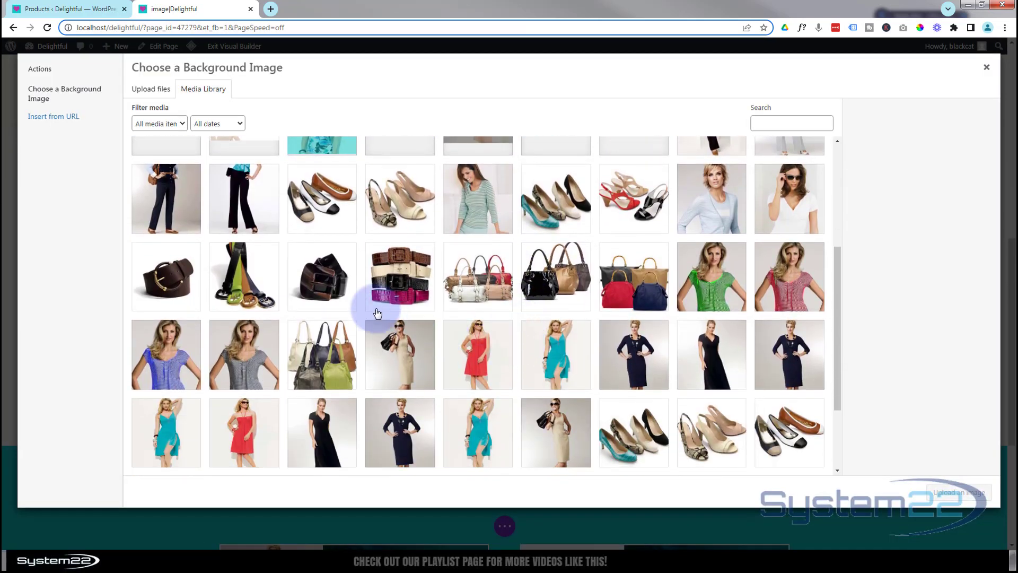
click(247, 304)
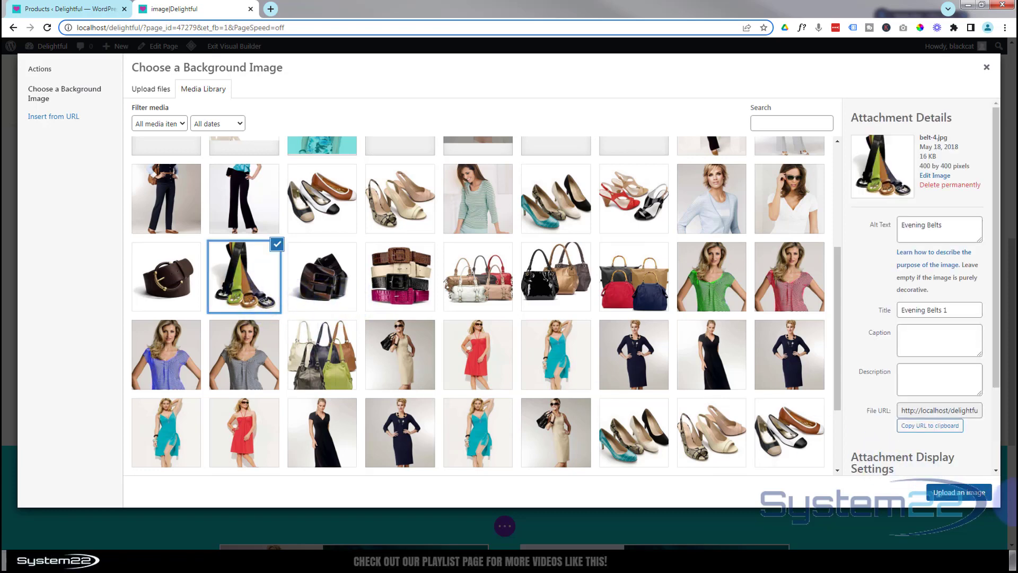
click(962, 492)
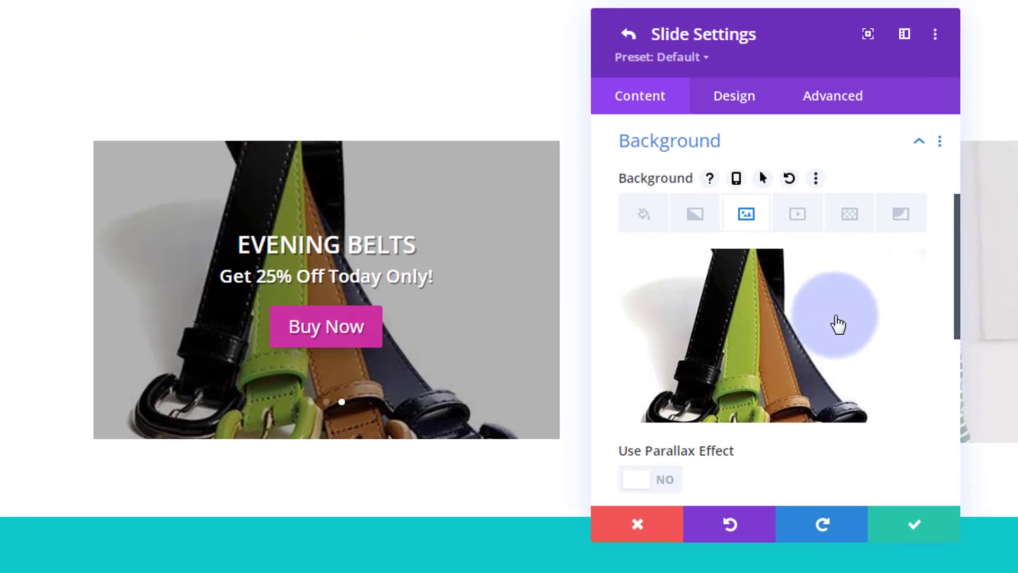
Set the Evening Belts slide's background image position to Bottom Left and save the slide
scroll(800, 329, down, 3)
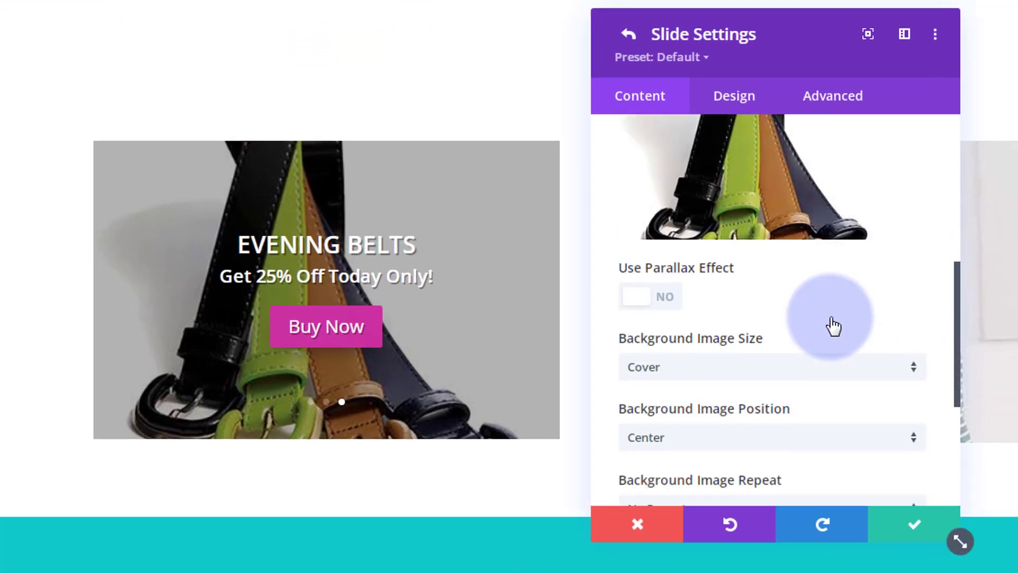
scroll(832, 324, down, 2)
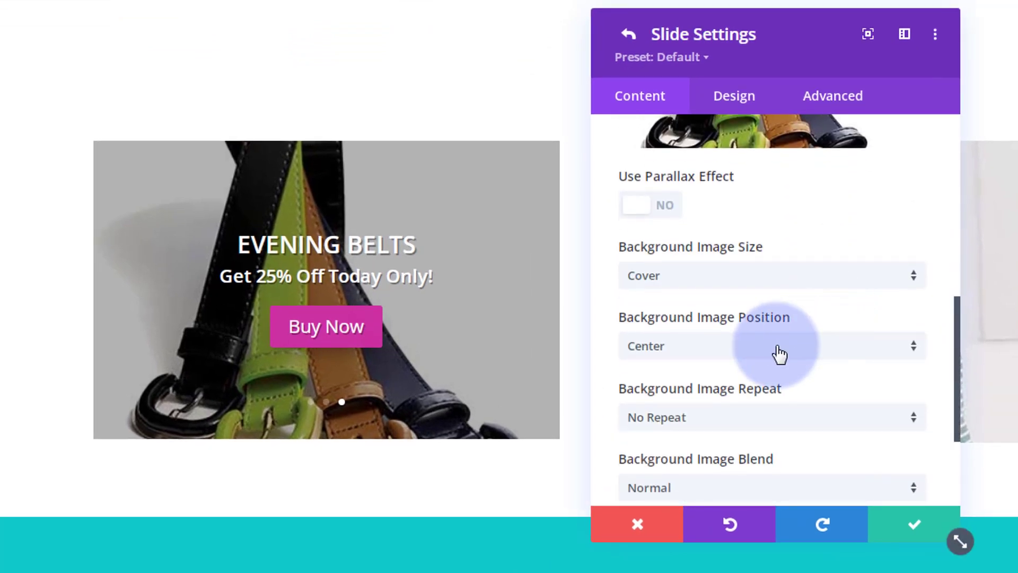
click(779, 354)
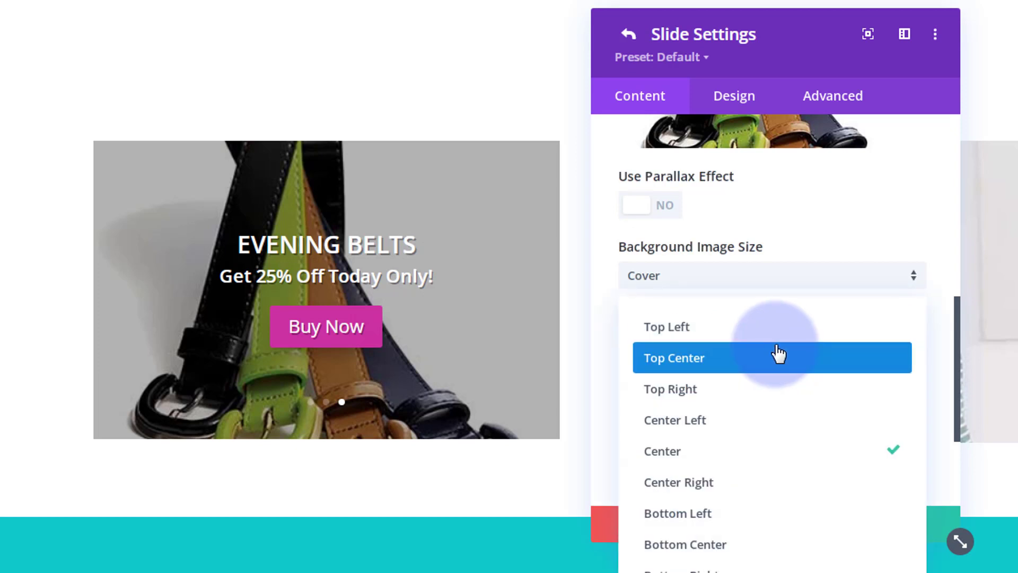
click(749, 524)
click(771, 405)
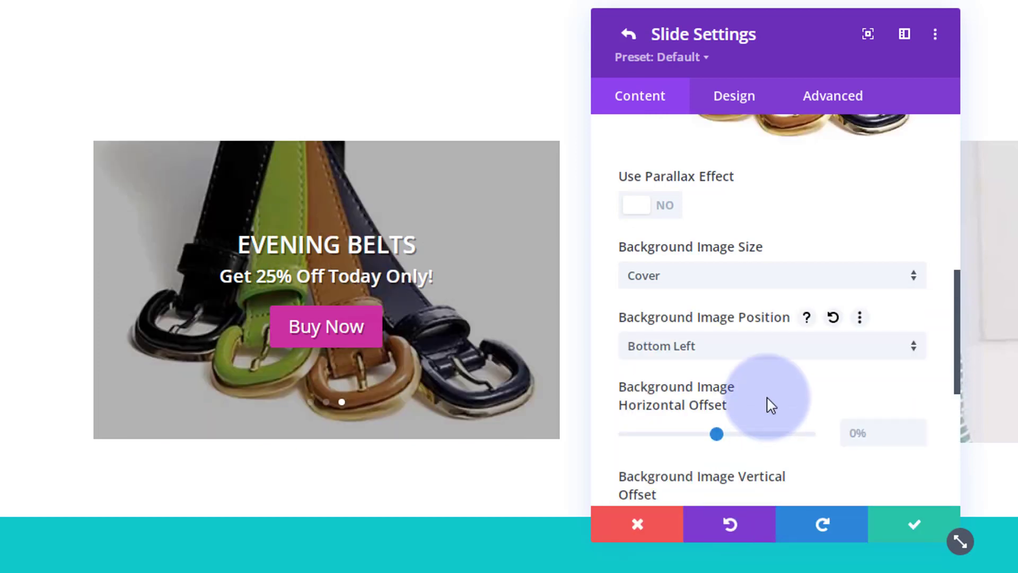
click(893, 525)
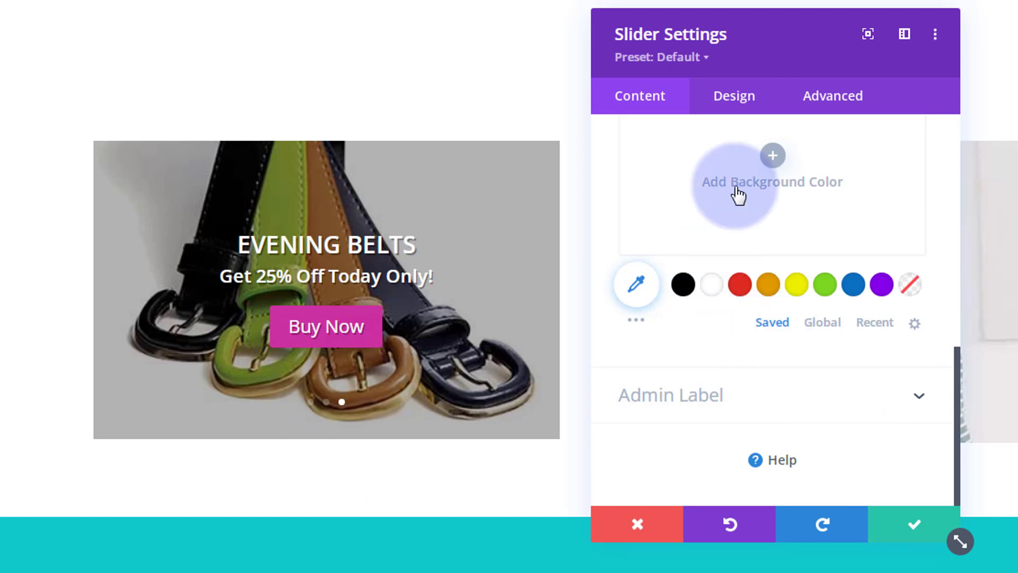
Give the whole slider the box shadow preset that falls below it, with 0px horizontal and 12px vertical position
click(745, 104)
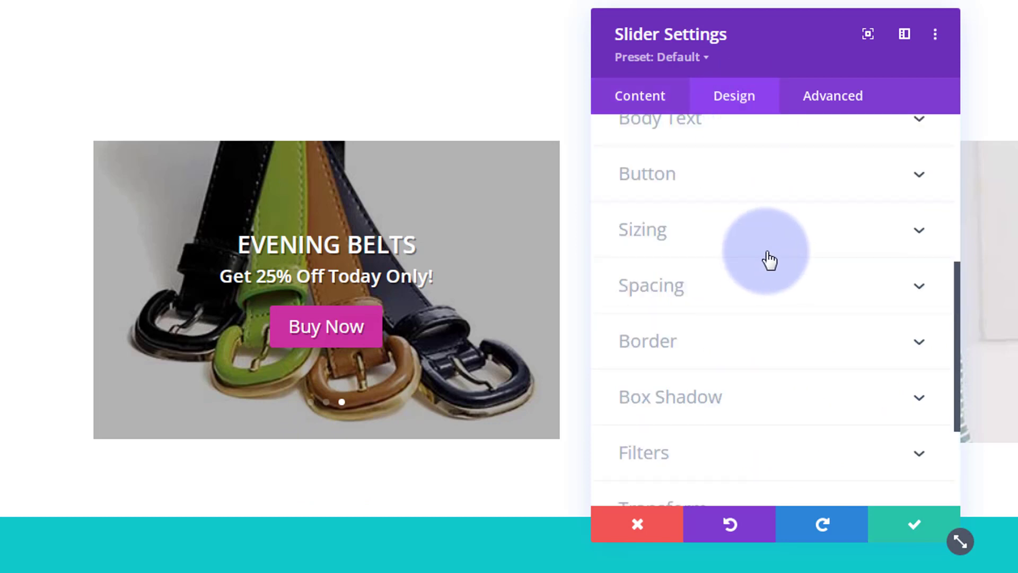
scroll(763, 259, down, 3)
click(752, 236)
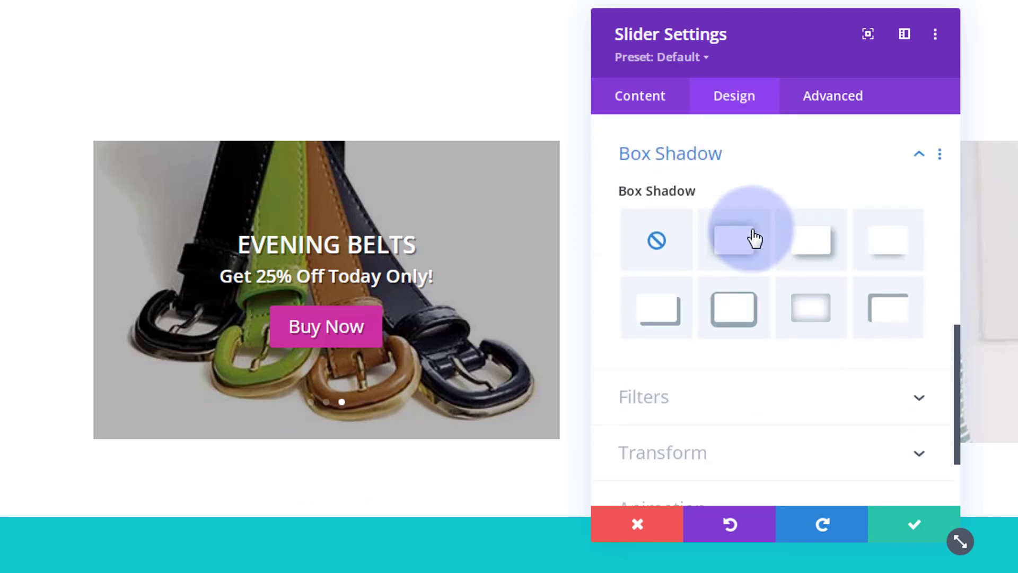
click(883, 238)
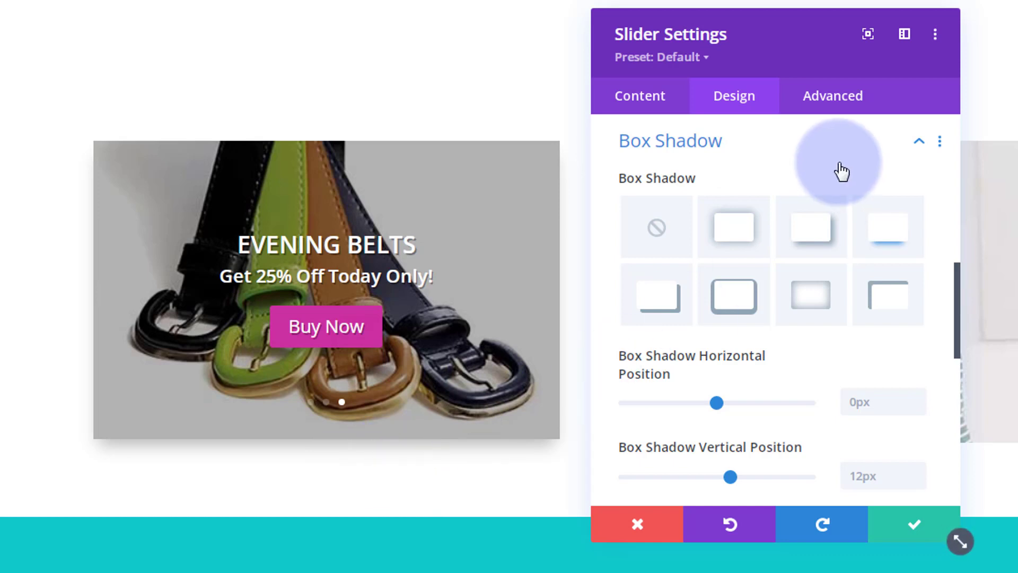
click(819, 155)
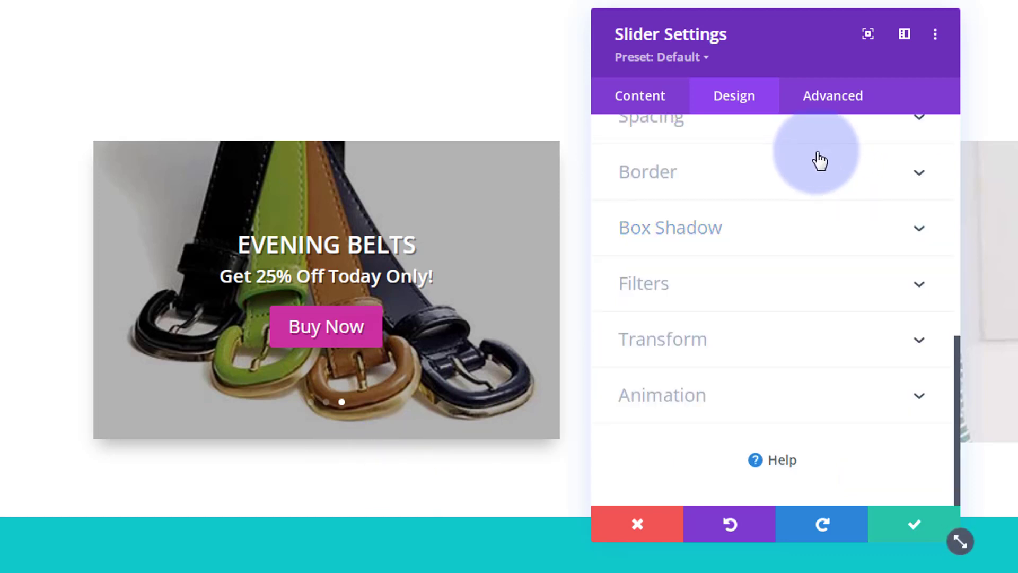
Examine the slider's animation settings and the Evening Shoes slide's design options for automatic slide rotation
click(775, 397)
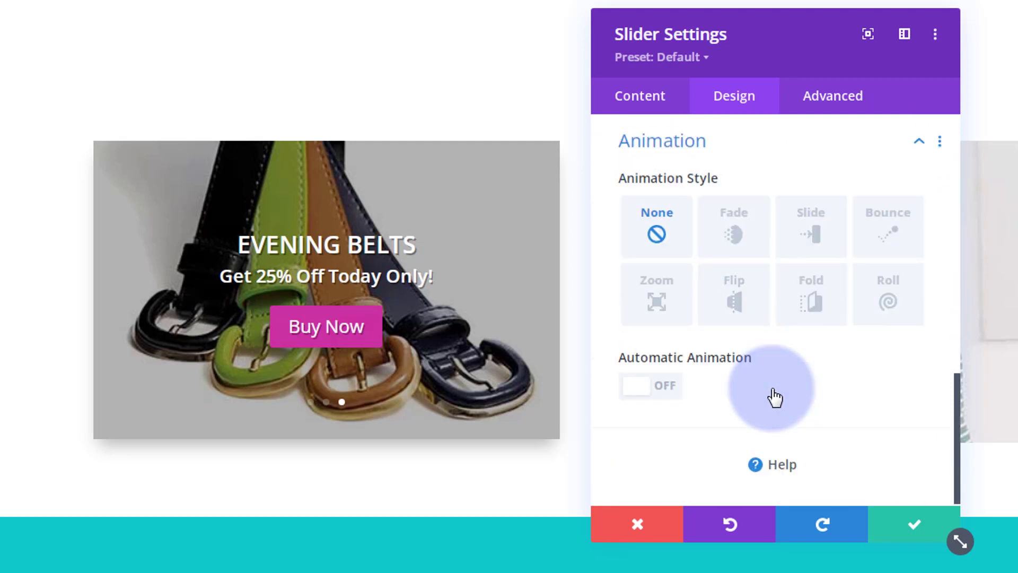
scroll(763, 403, up, 4)
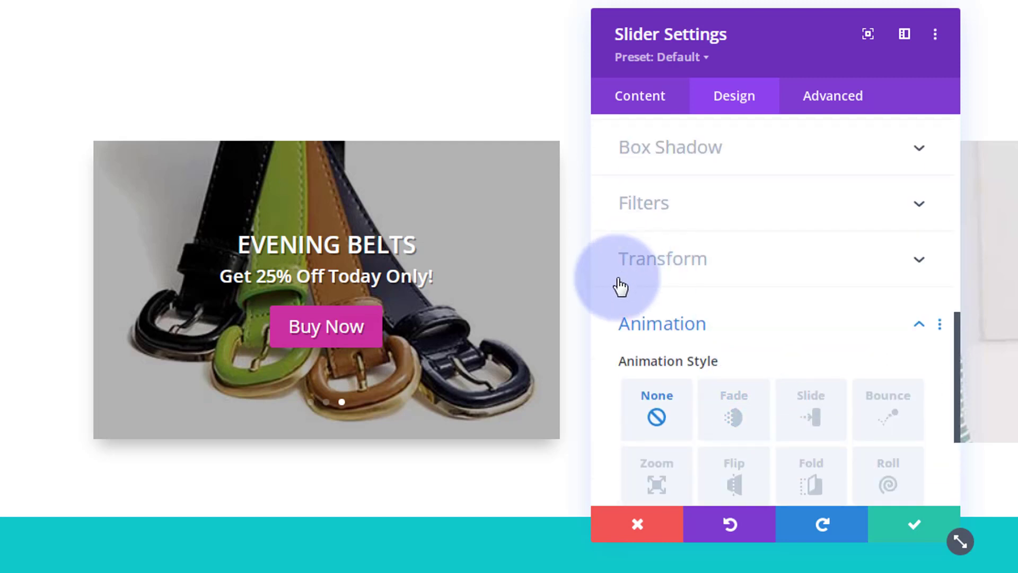
scroll(706, 265, up, 10)
click(640, 98)
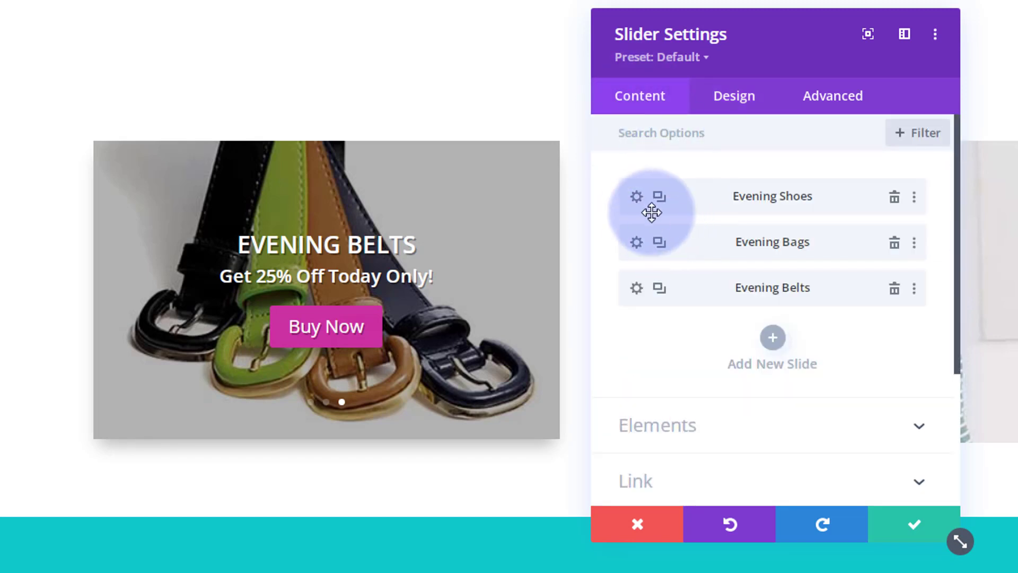
click(637, 199)
click(734, 99)
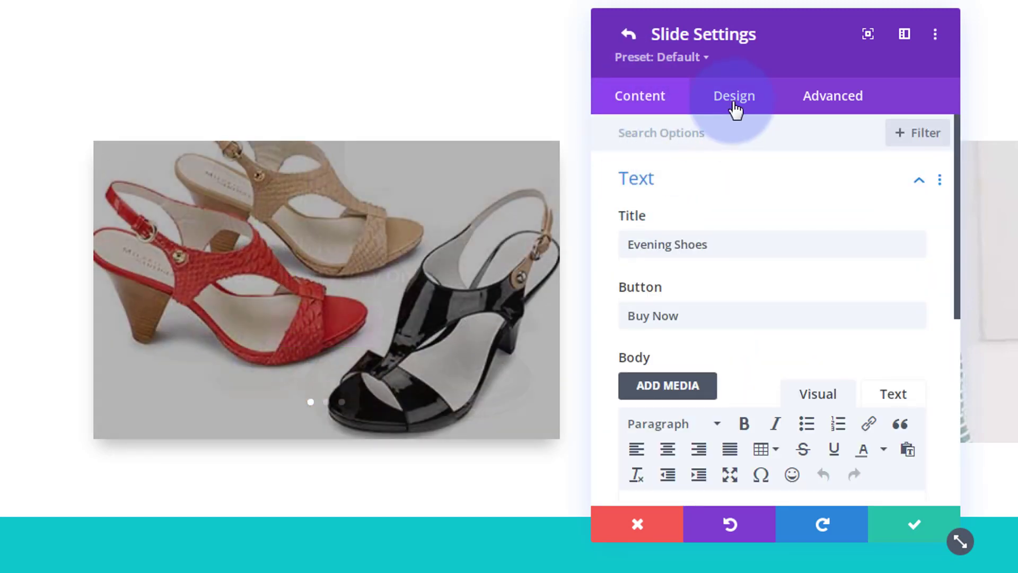
scroll(738, 304, down, 6)
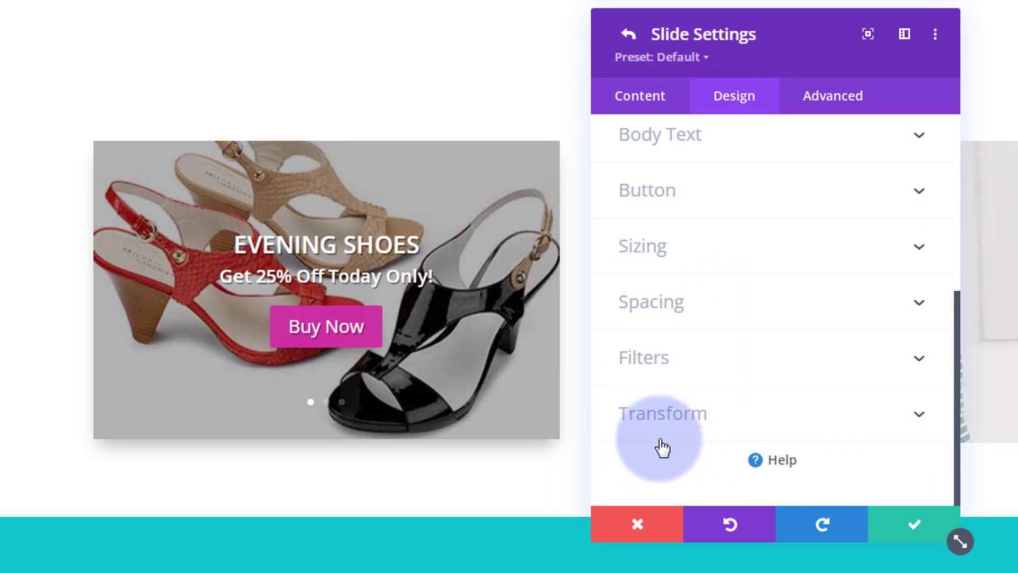
click(917, 527)
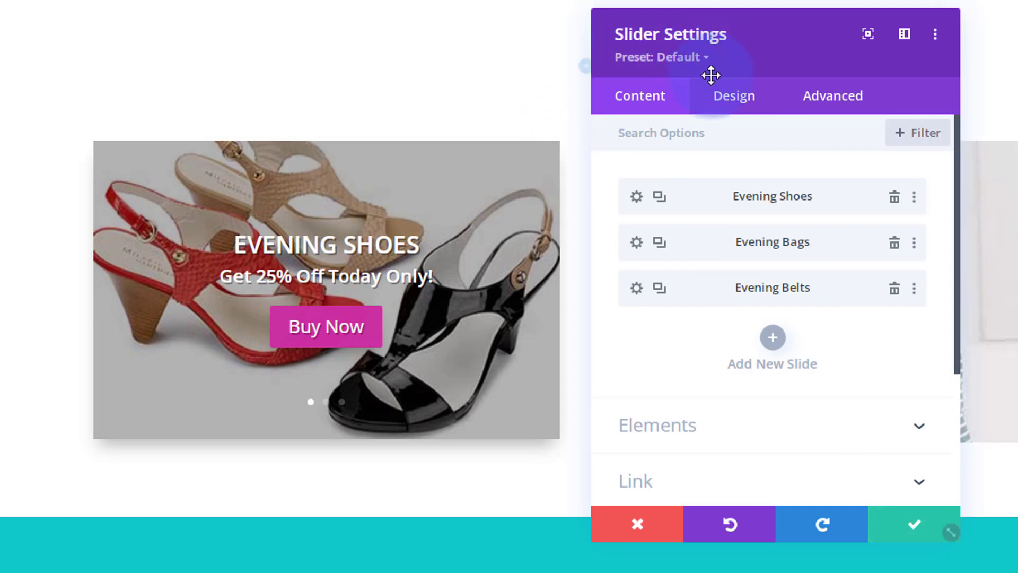
Turn on automatic animation for the slider with a speed of 5000 ms and save the slider settings
click(735, 100)
scroll(743, 227, down, 3)
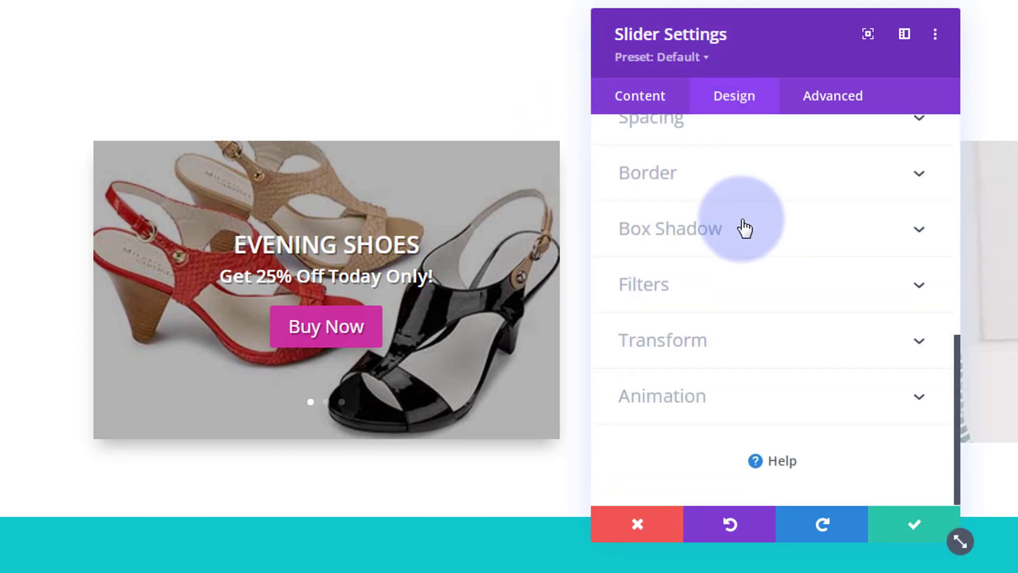
click(768, 401)
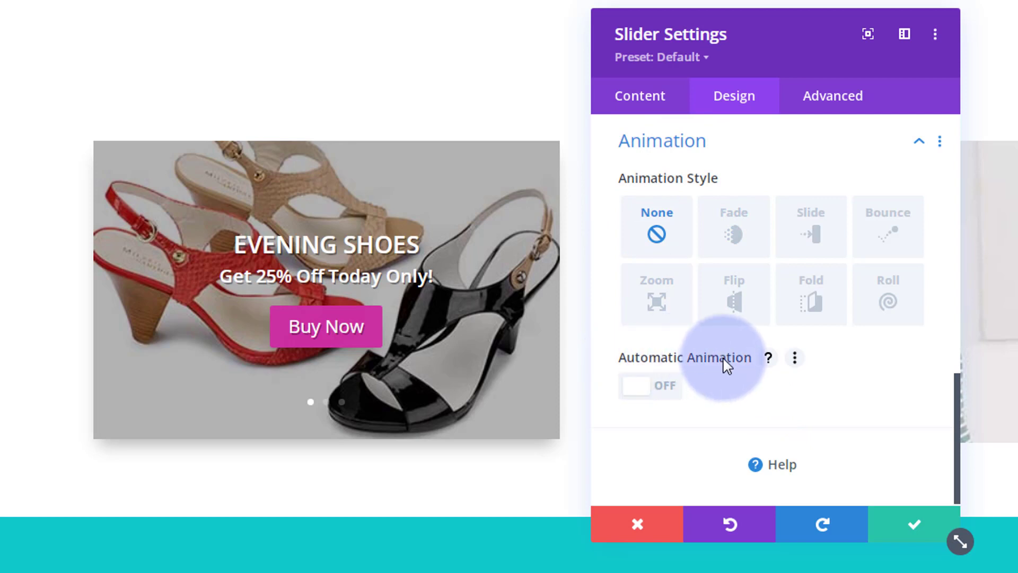
click(655, 394)
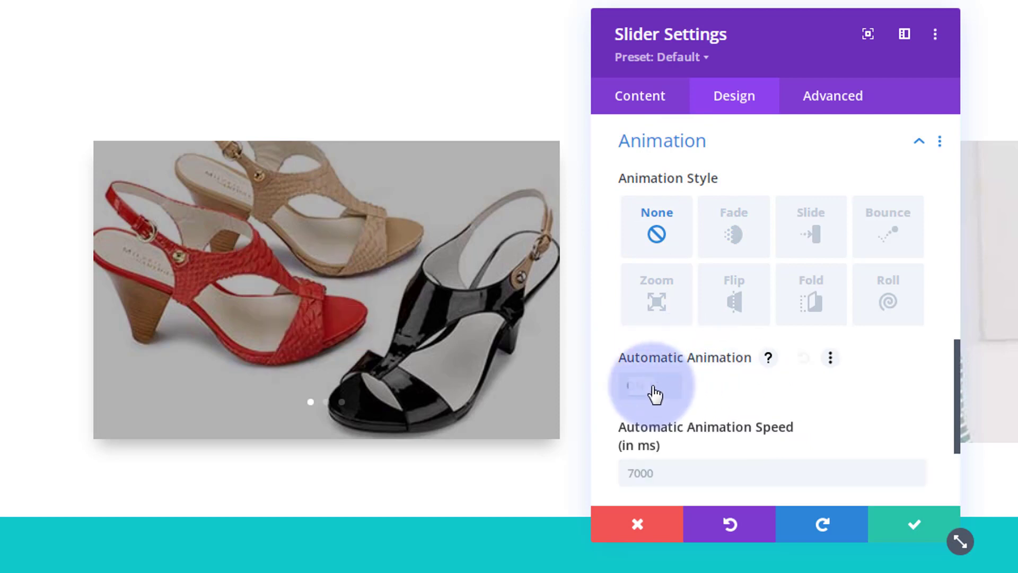
scroll(784, 416, down, 3)
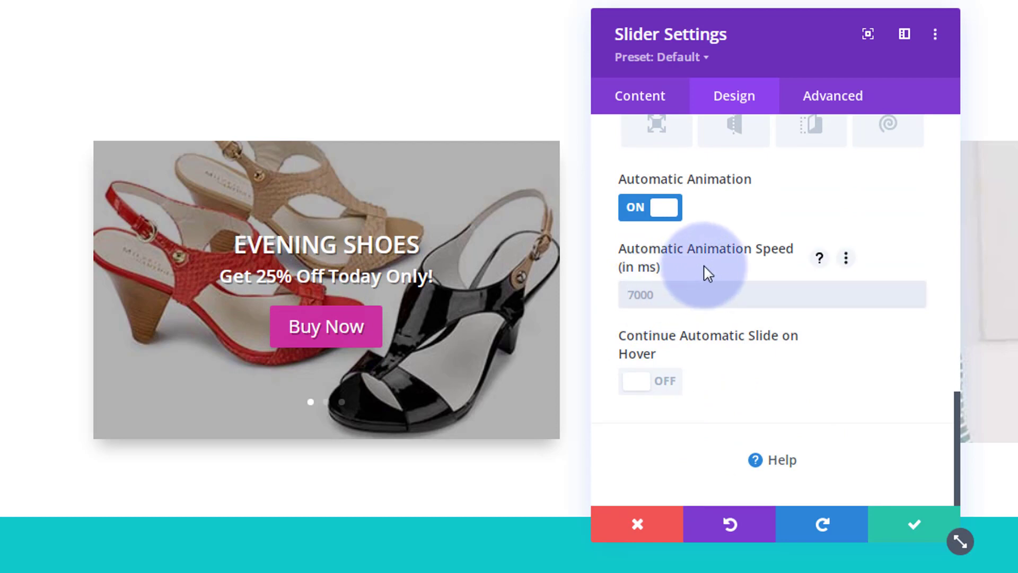
text(000)
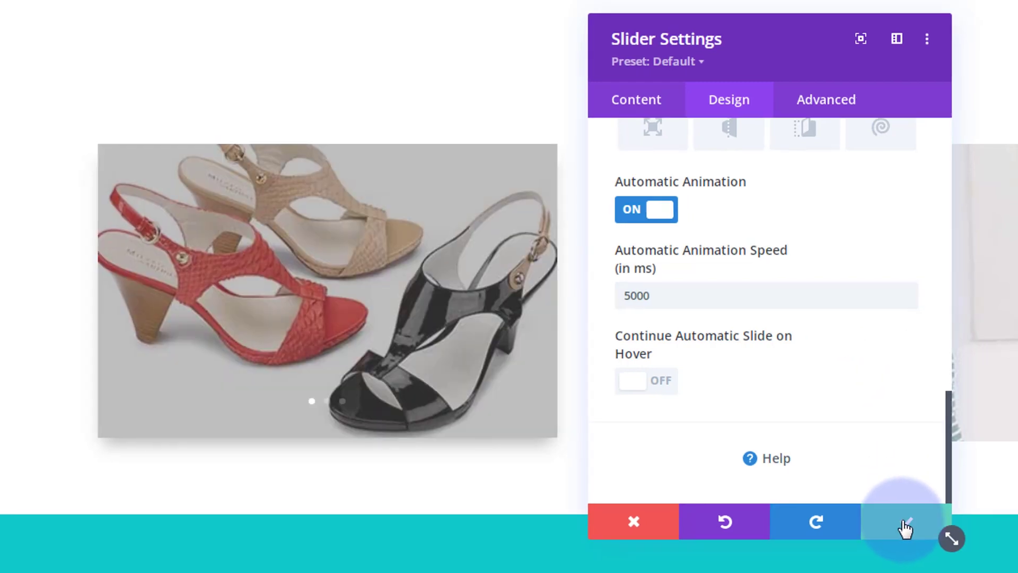
click(905, 528)
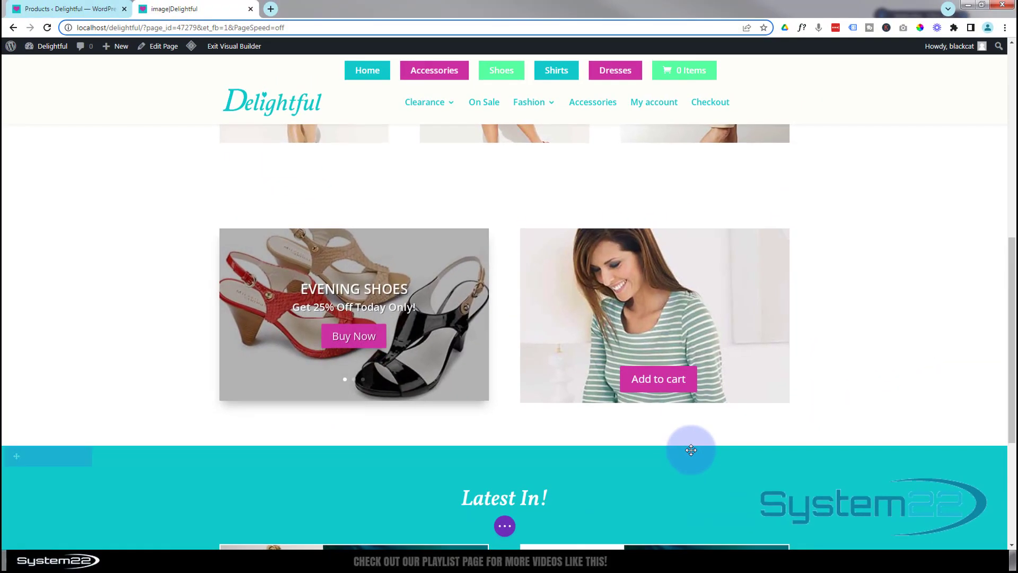
Save the page as a draft and exit the Visual Builder
click(505, 526)
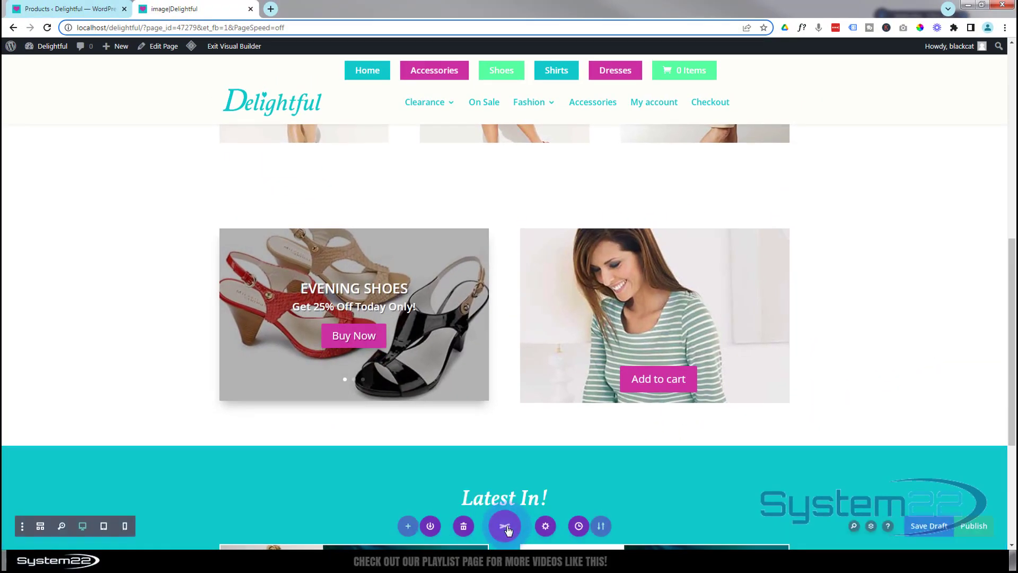
click(928, 526)
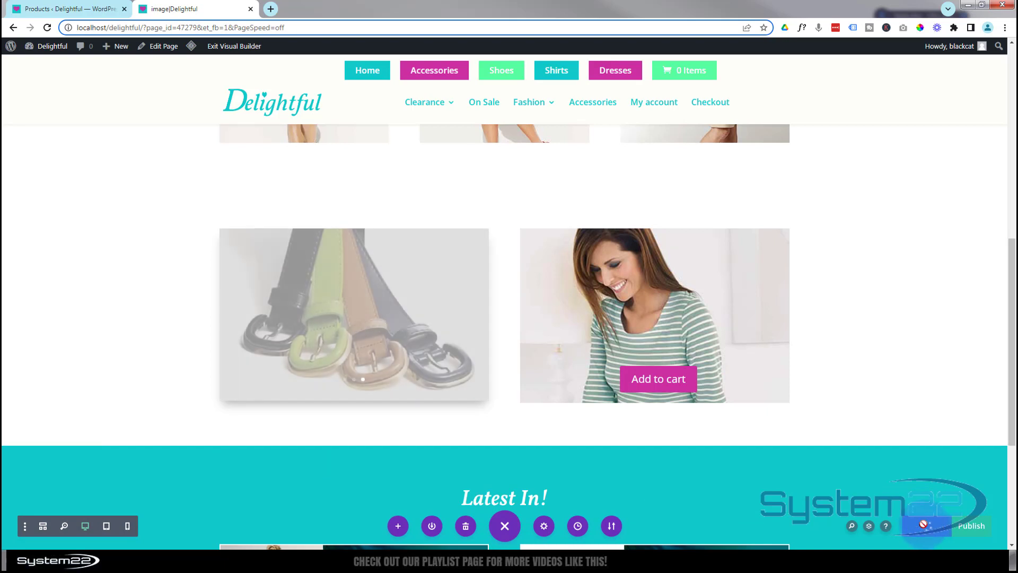
click(222, 46)
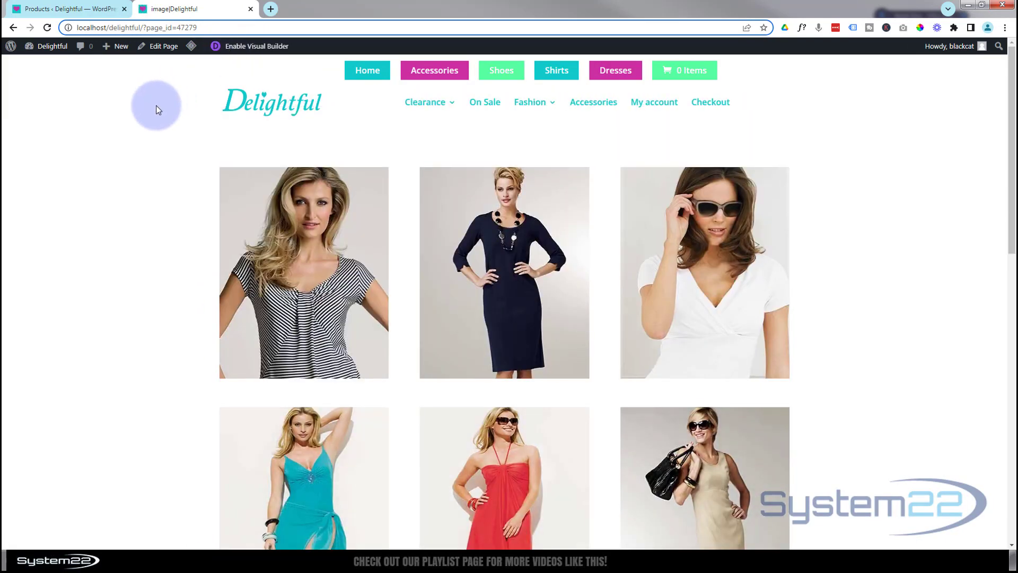
Check the finished slider on the front-end page, stepping back through its slides
scroll(156, 108, down, 7)
scroll(156, 110, down, 2)
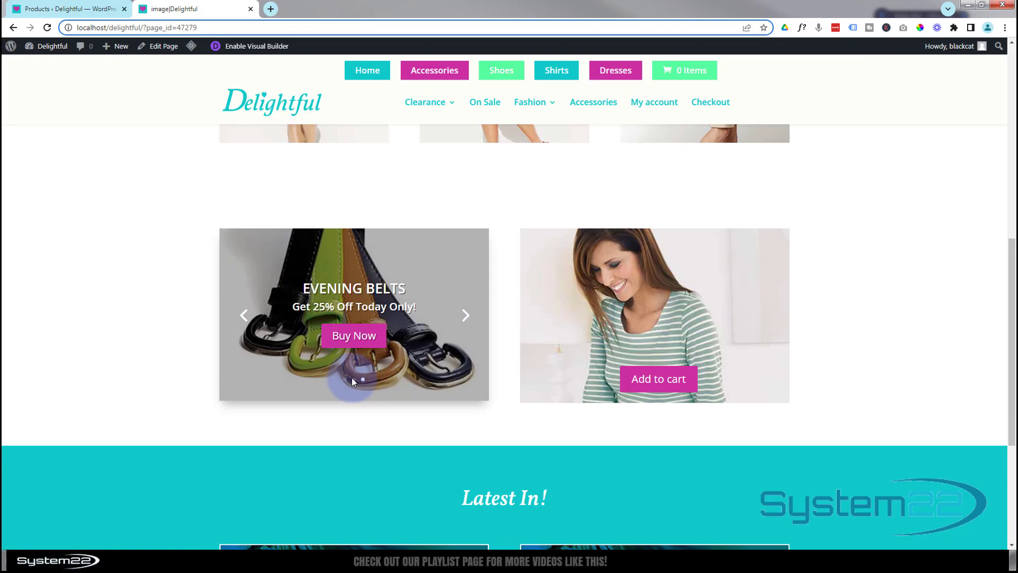
click(244, 317)
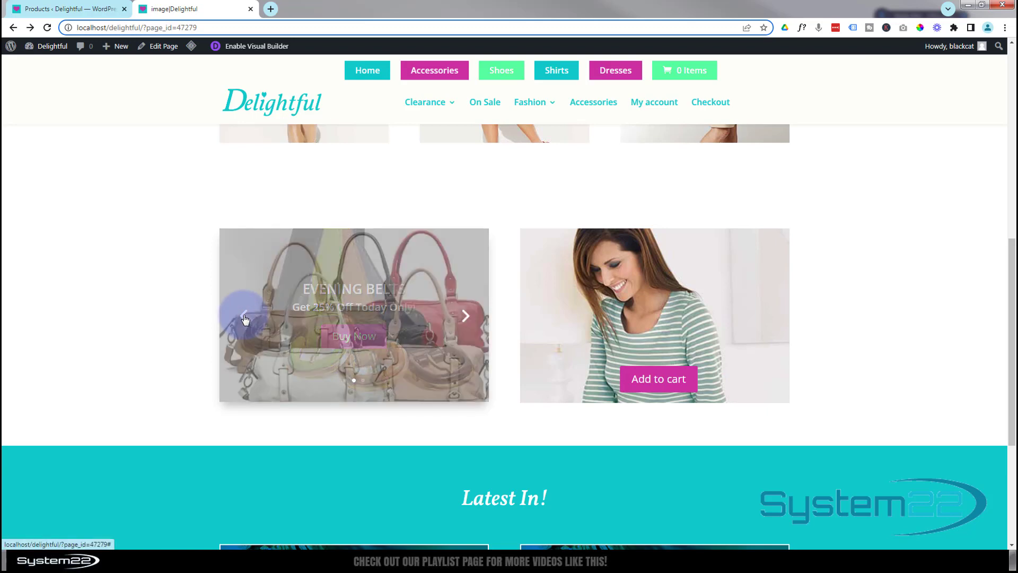
click(244, 318)
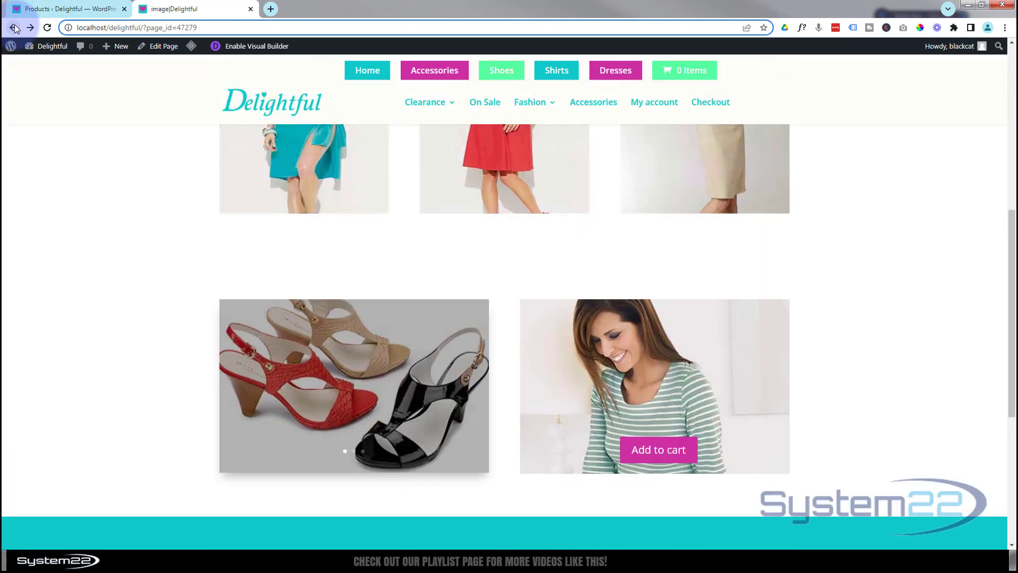
scroll(97, 195, down, 1)
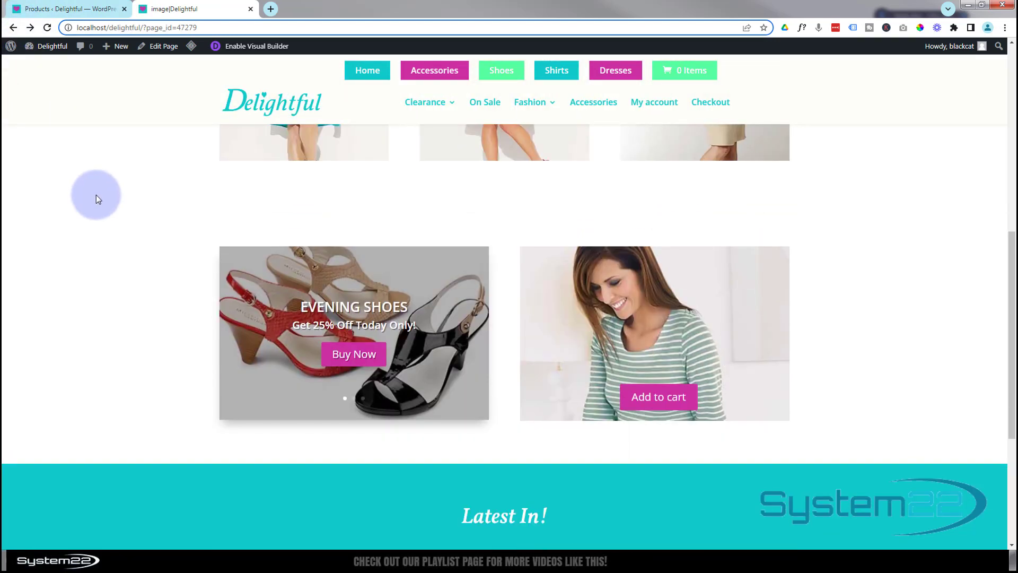
scroll(101, 320, down, 2)
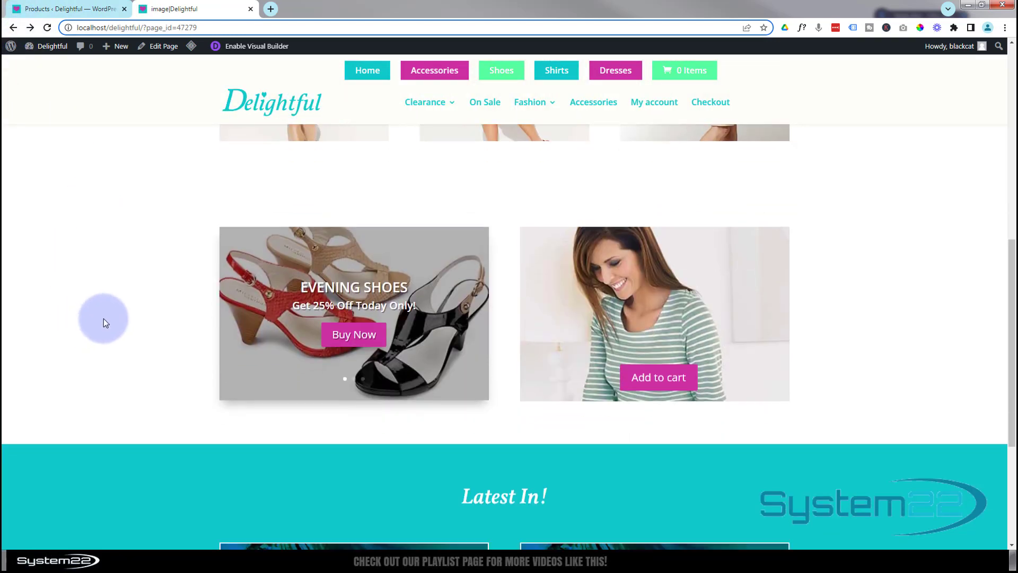